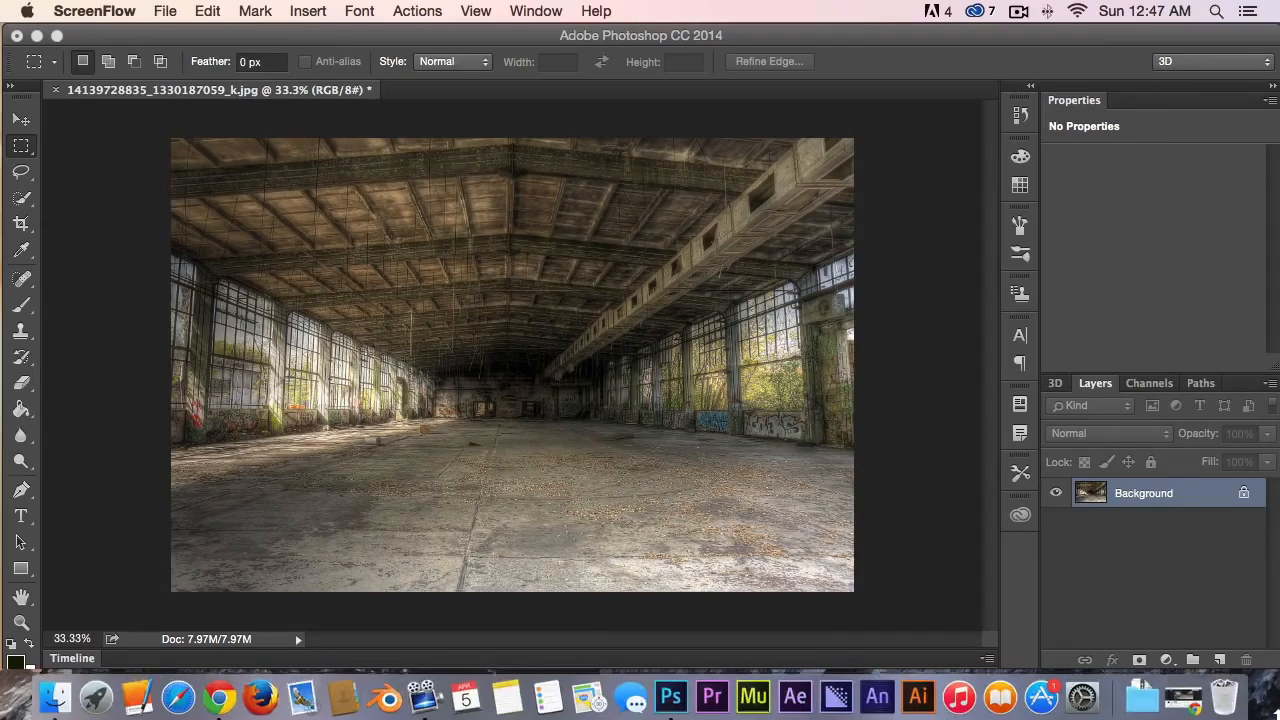
Switch to Chrome to view the factory photo's Flickr source page, and return to Photoshop by minimising the browser
left_click(1178, 705)
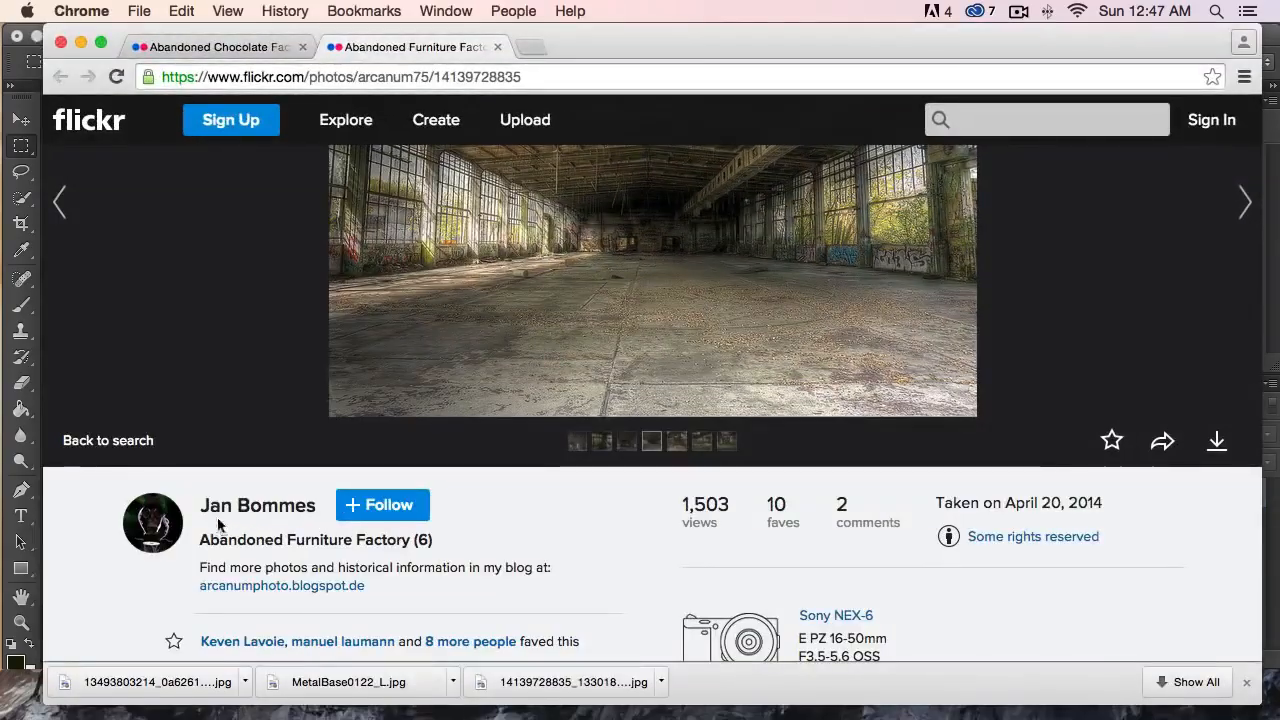
scroll(146, 253, "down", 1)
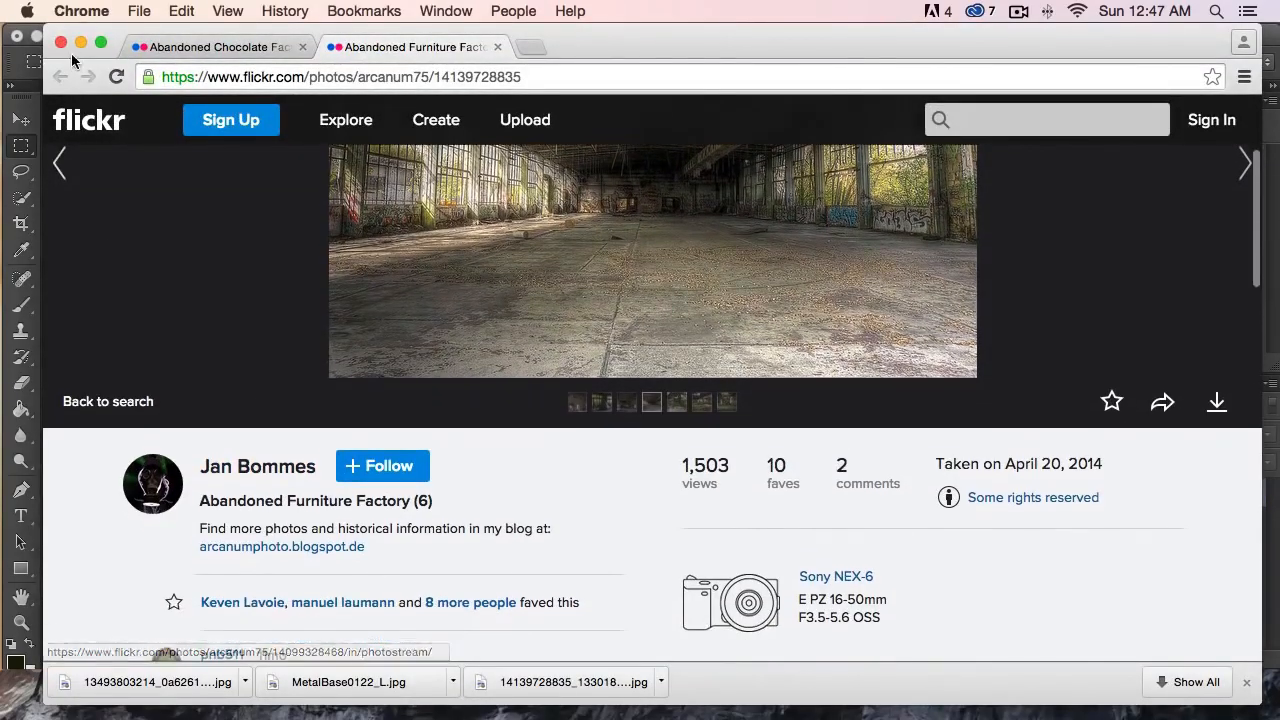
left_click(81, 42)
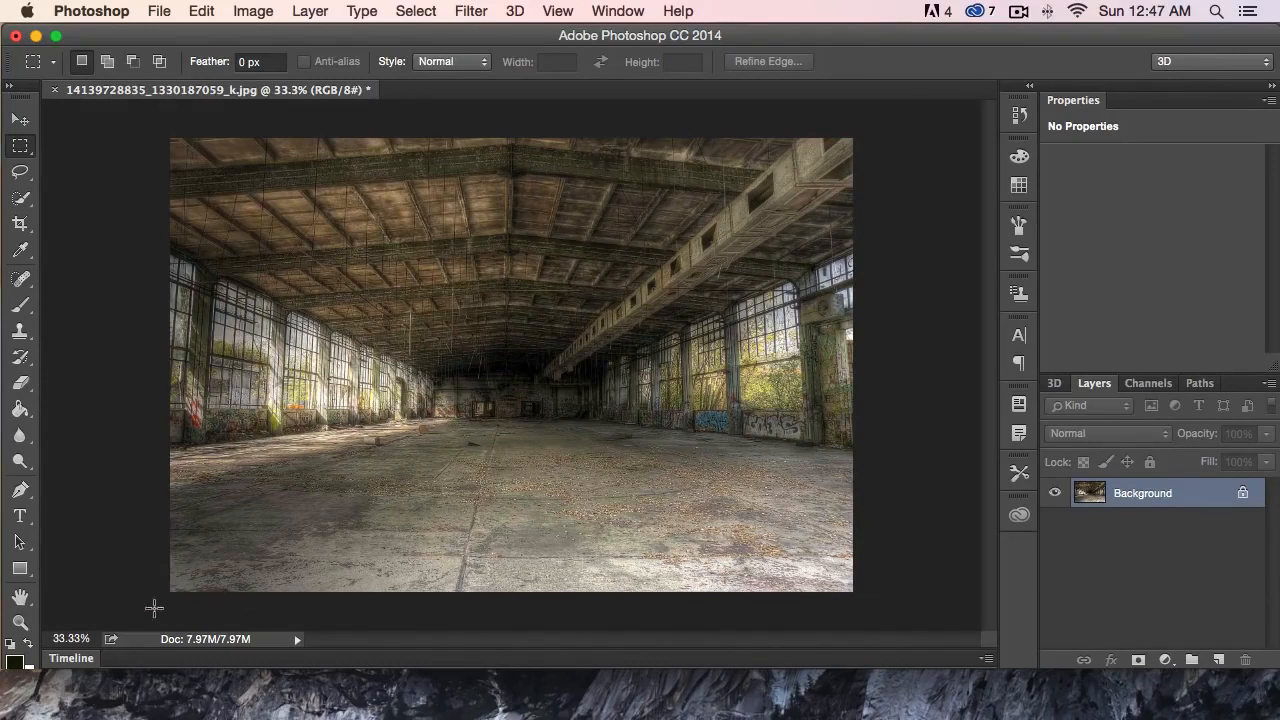
Add the text SEAZEN over the factory floor in Kohinoor Devanagari Bold at 92 pt and commit it
left_click(20, 516)
left_click(486, 487)
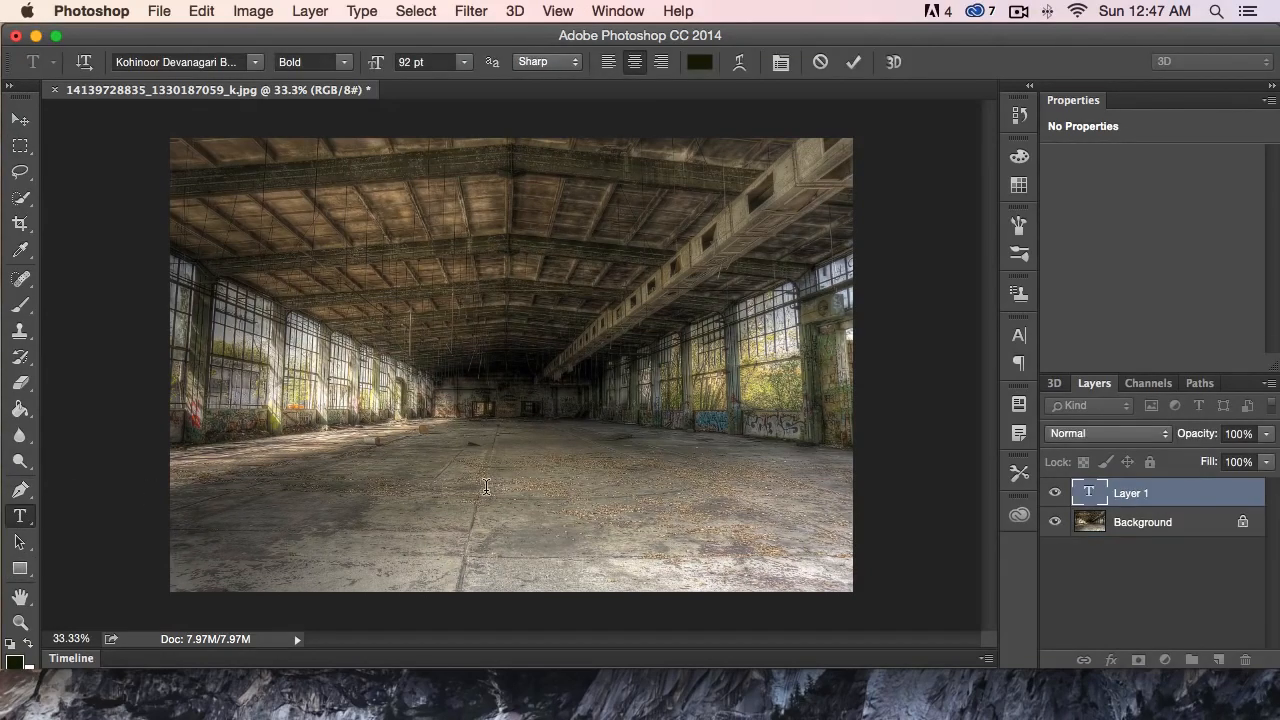
type("SEAZEN")
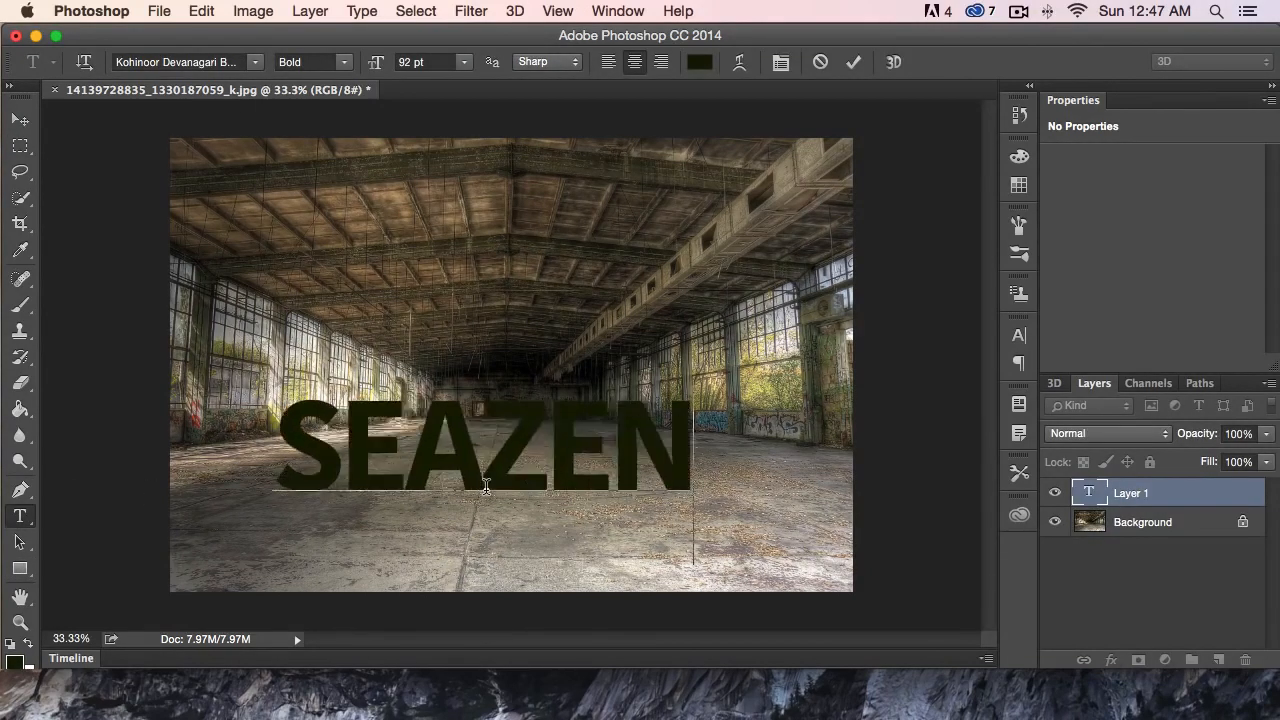
key("super+Return")
Move the SEAZEN text so it sits horizontally centred on the factory floor
key("v")
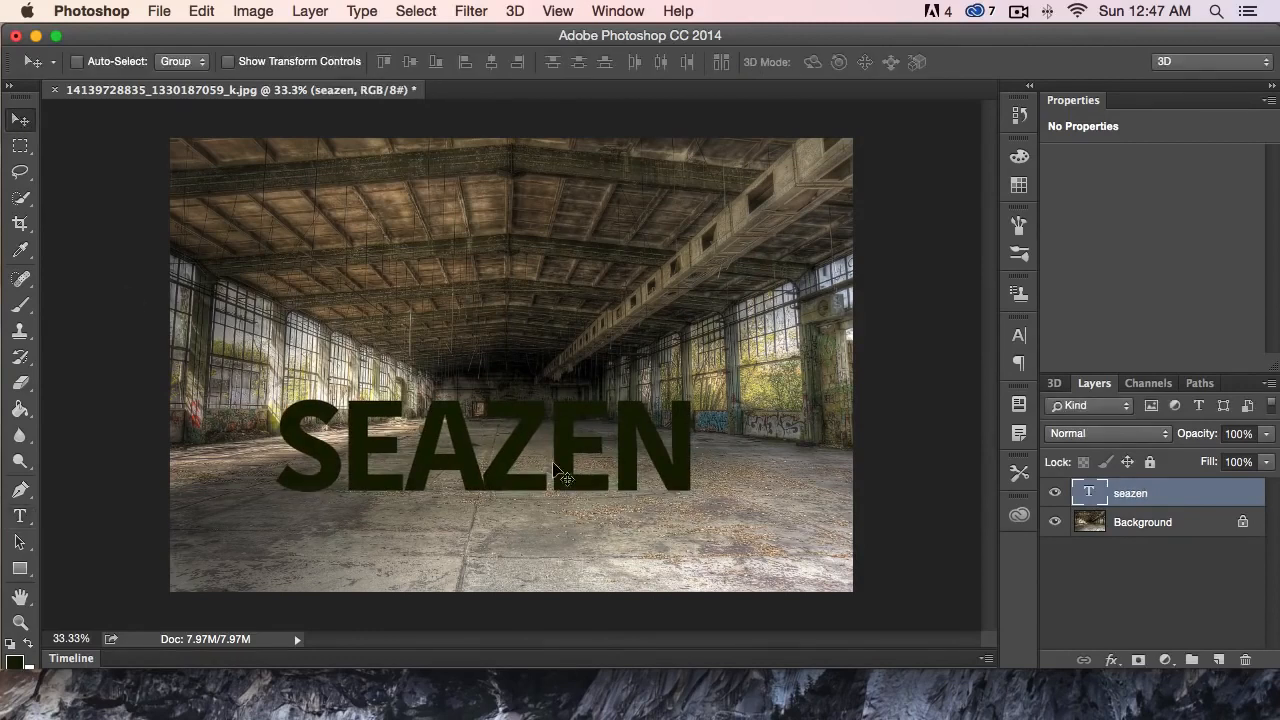
left_click_drag(482, 447, 519, 449)
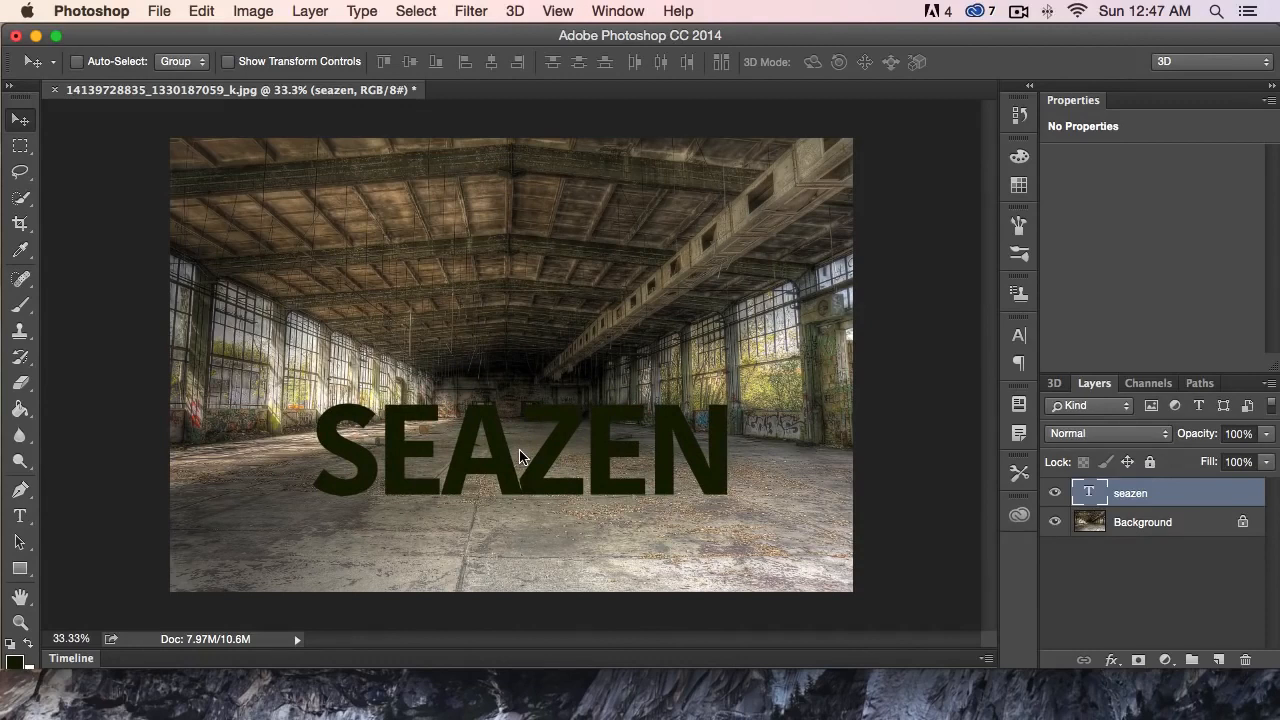
left_click_drag(519, 449, 511, 453)
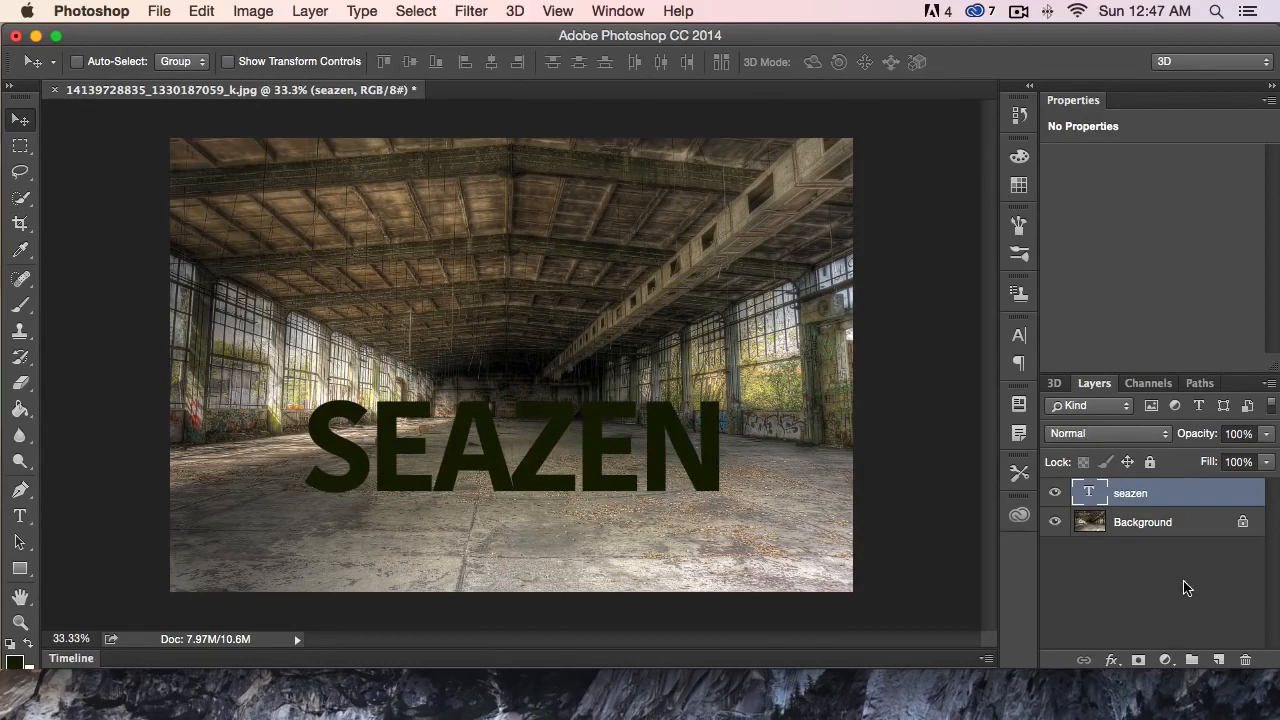
Create a new 3D extrusion from the seazen text layer
right_click(1163, 494)
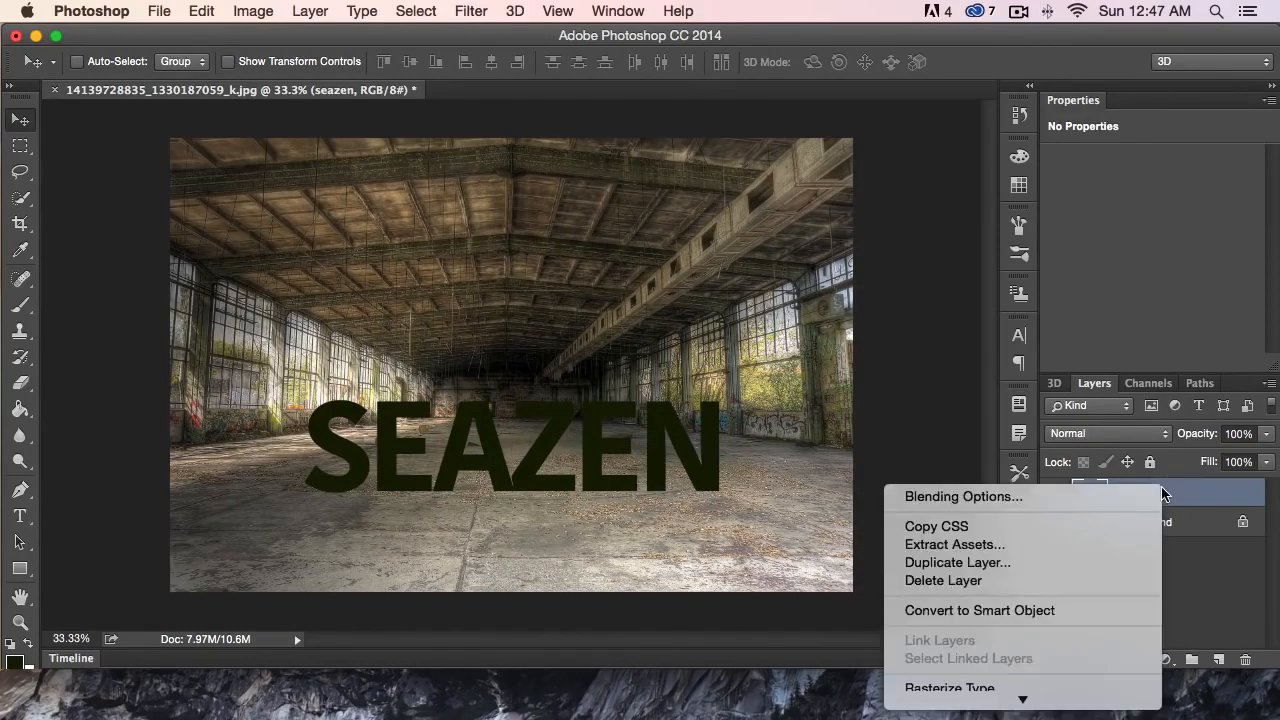
mouse_move(1092, 718)
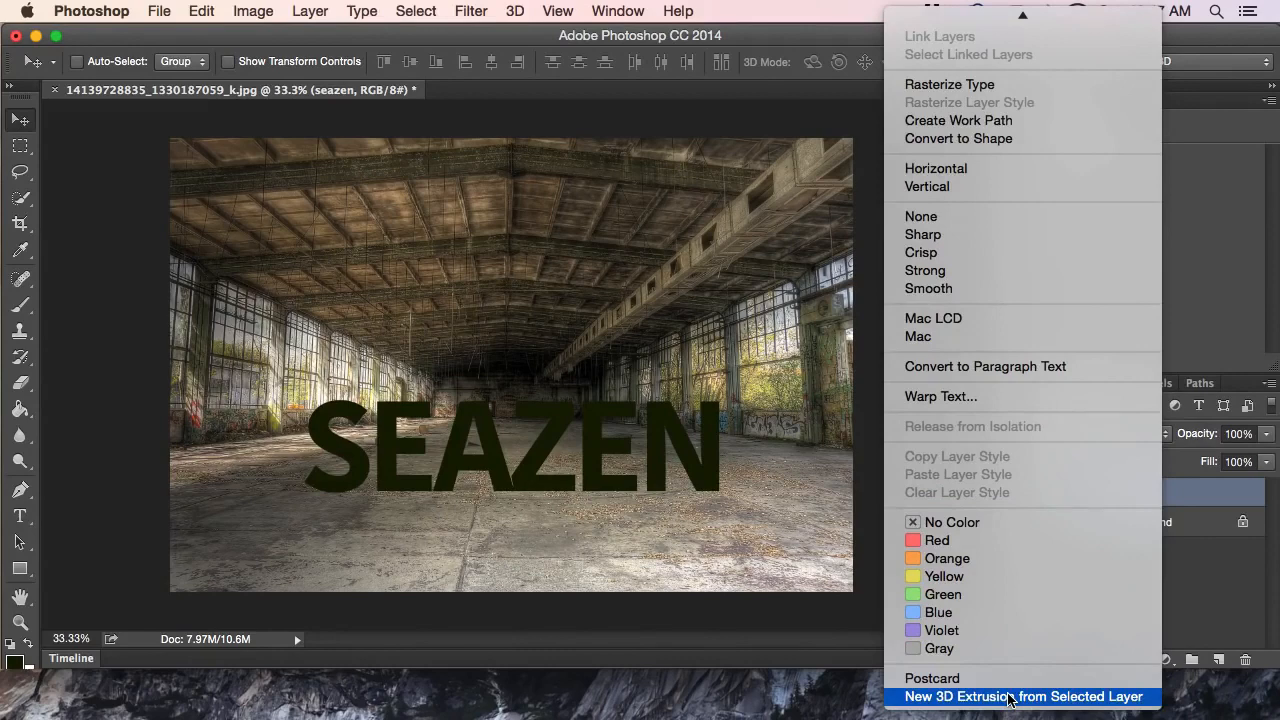
left_click(1009, 697)
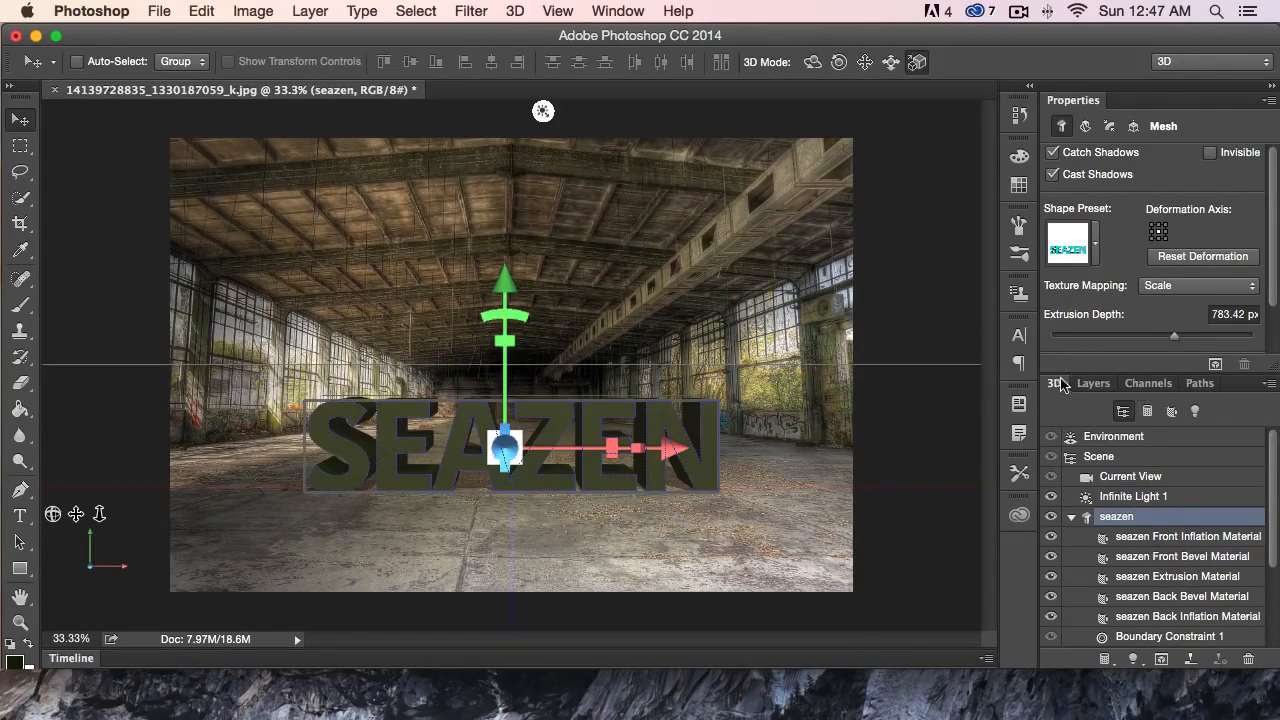
Examine the extruded text's layer entry and its front inflation, bevel, extrusion and back materials in the 3D scene
left_click(1090, 388)
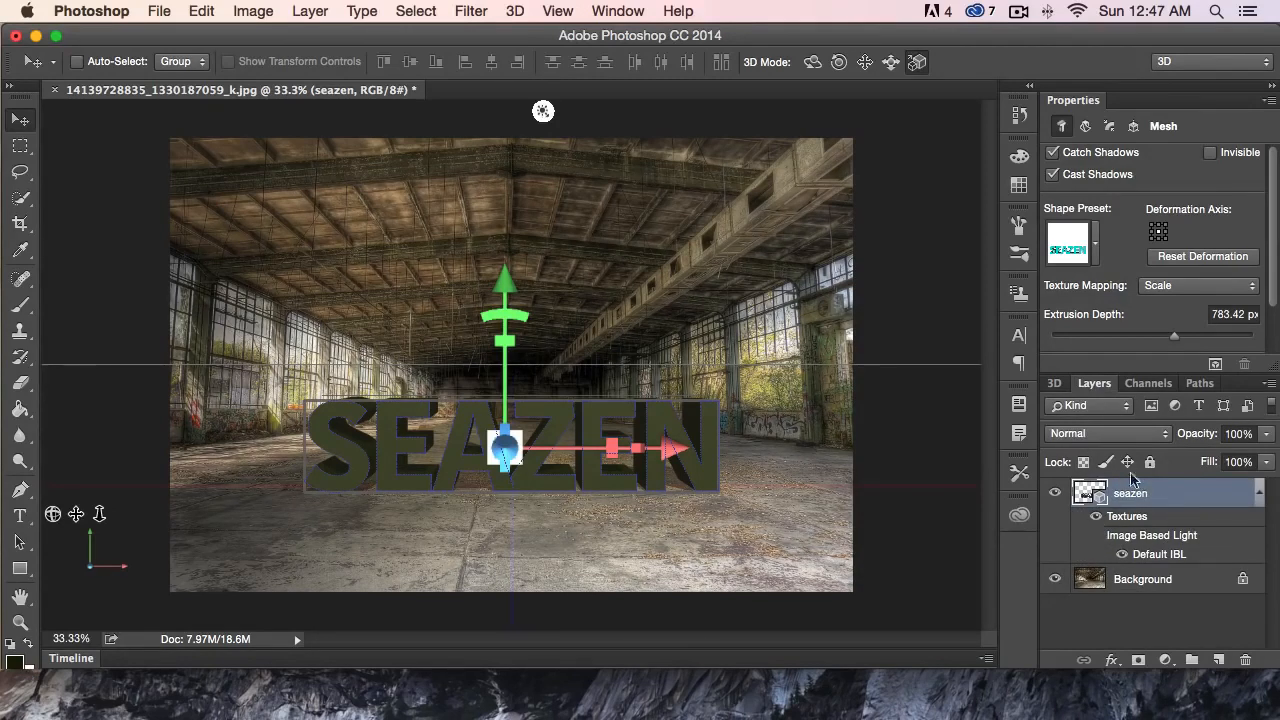
left_click(1054, 386)
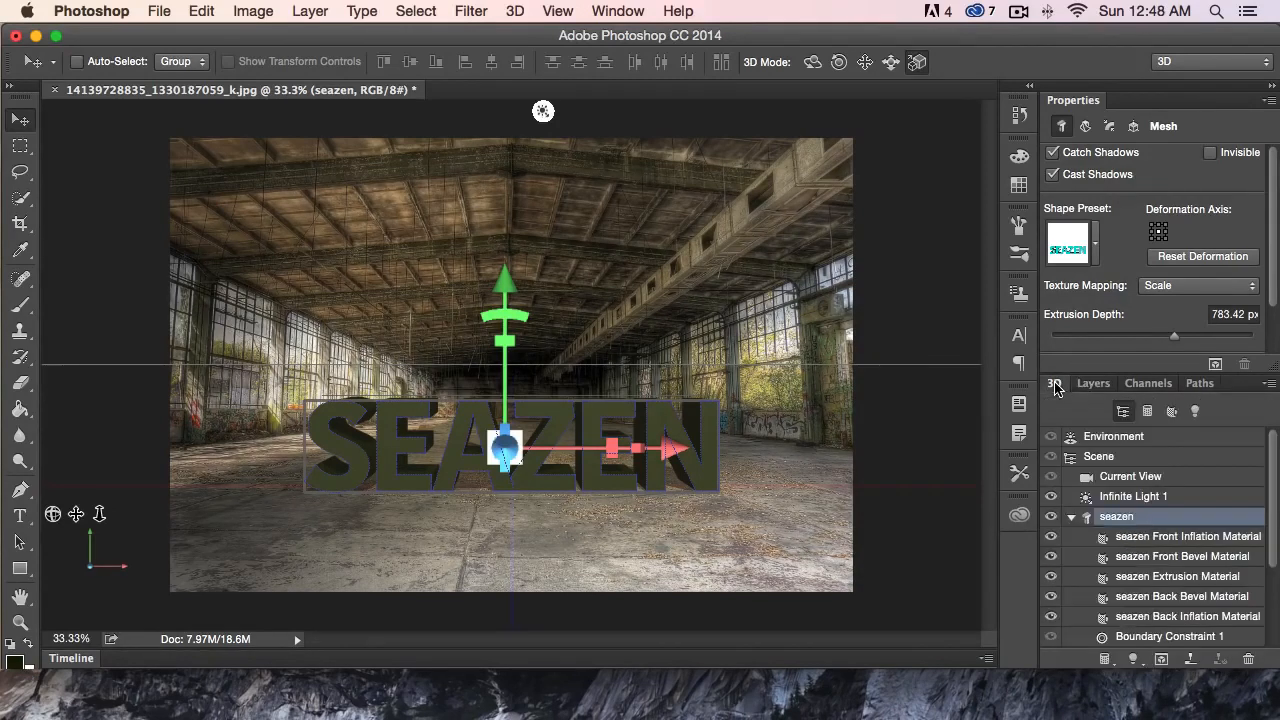
left_click(1069, 517)
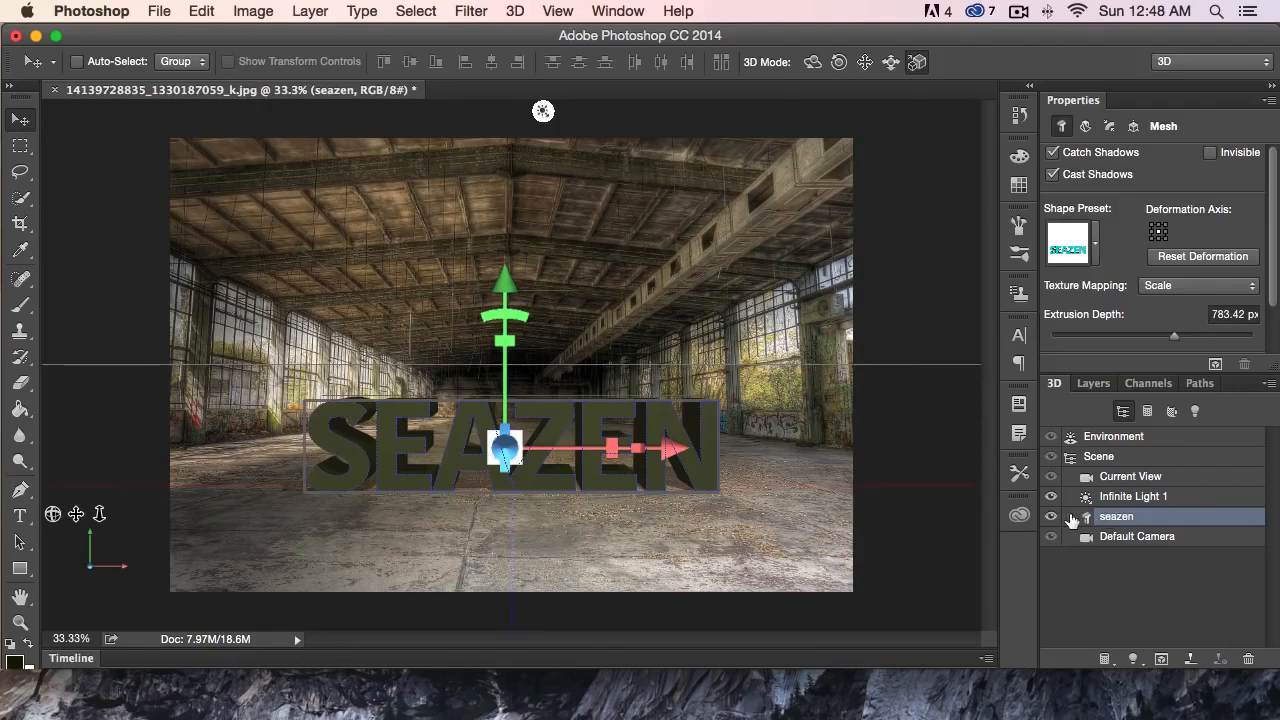
left_click(1071, 517)
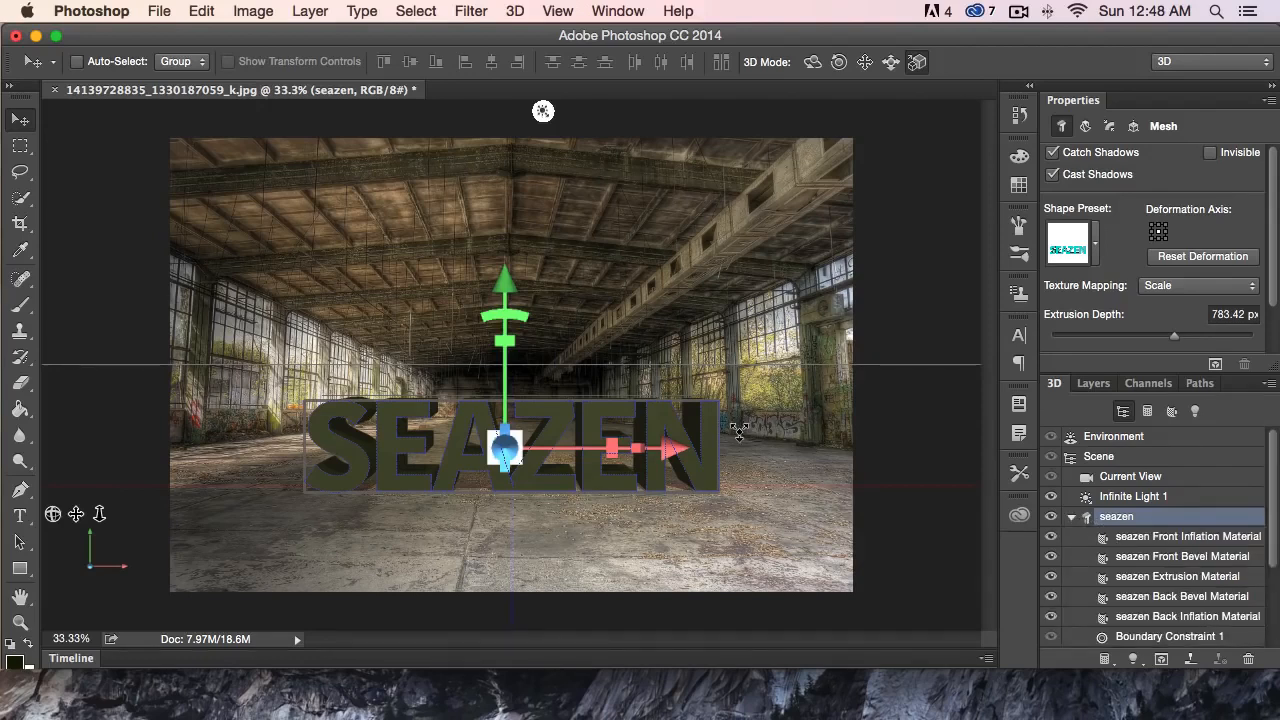
left_click(1166, 575)
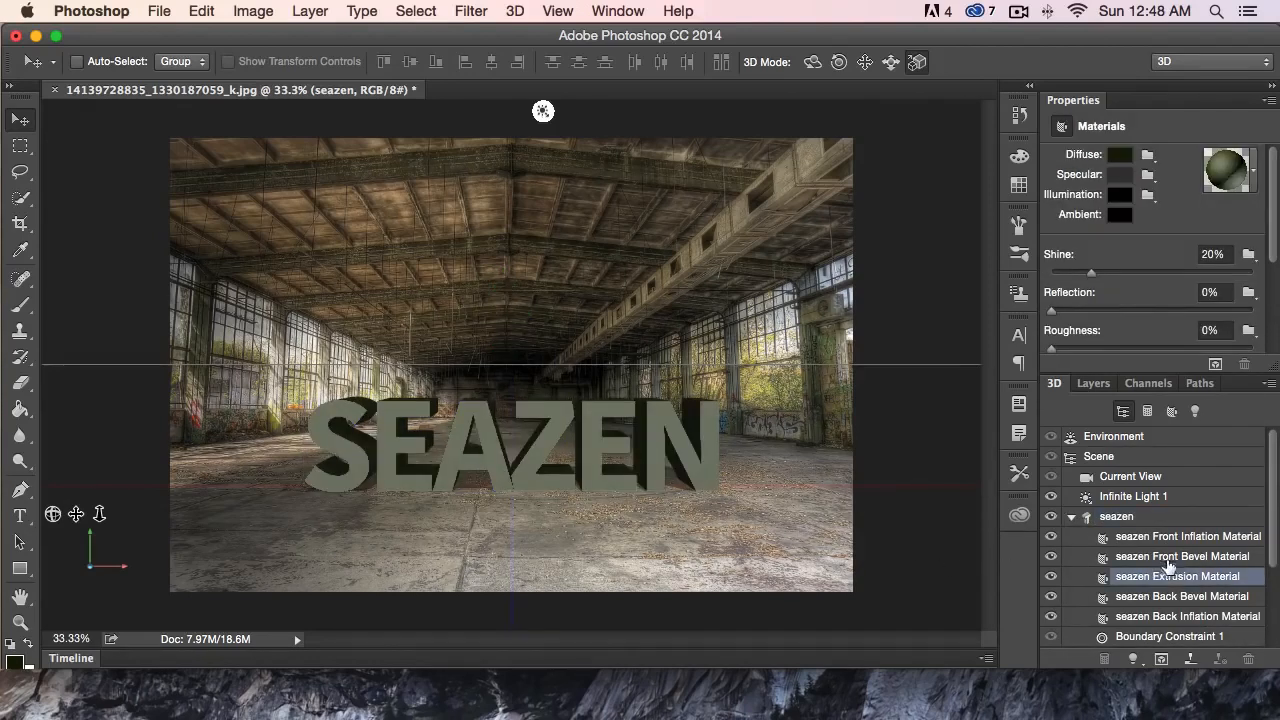
left_click(1166, 557)
left_click(1168, 538)
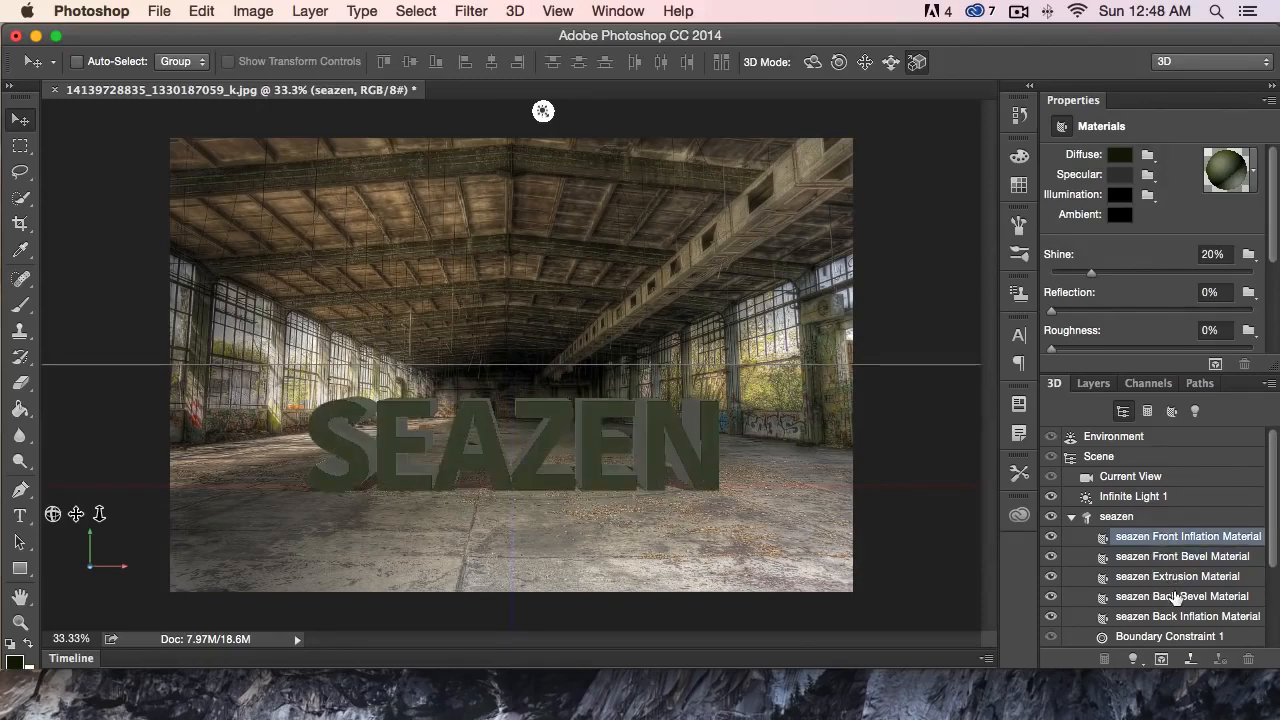
left_click(1170, 596)
left_click(1176, 615)
left_click(1149, 537)
left_click(1137, 560)
left_click(1142, 577)
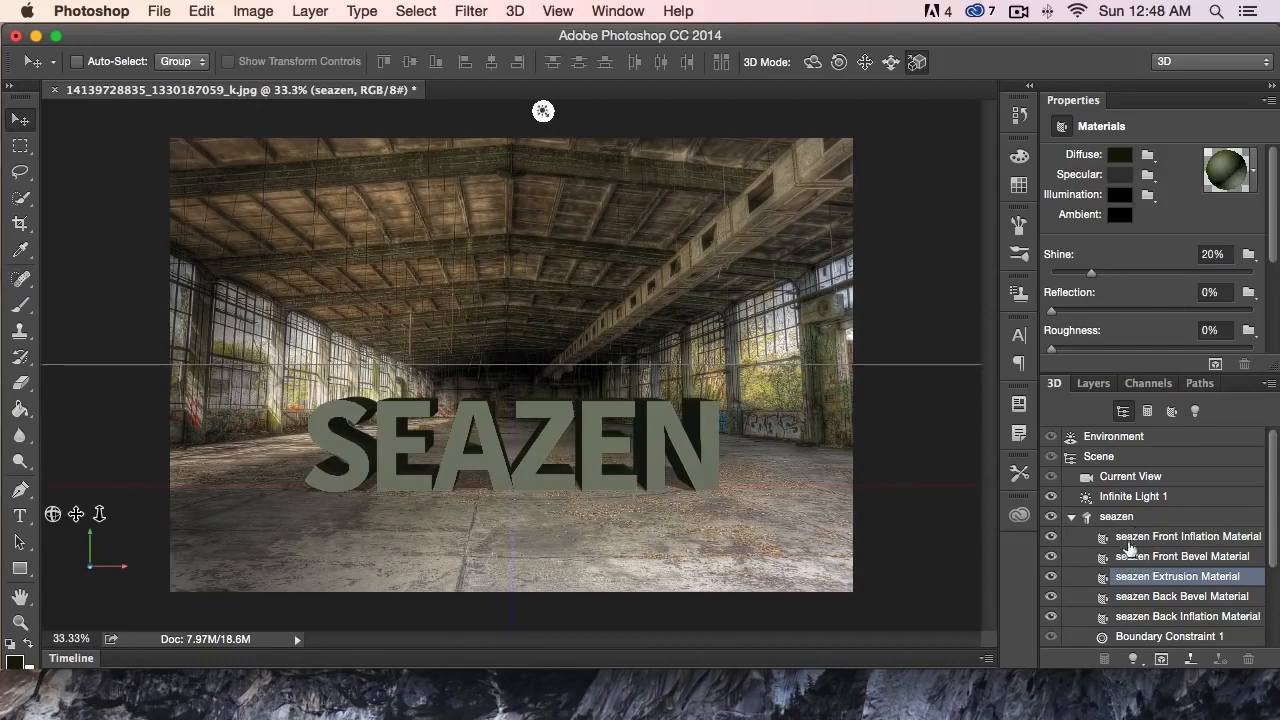
Try red (RGB 255, 0, 30) as the diffuse colour of the Front Inflation Material, and undo the colour change
left_click(1130, 540)
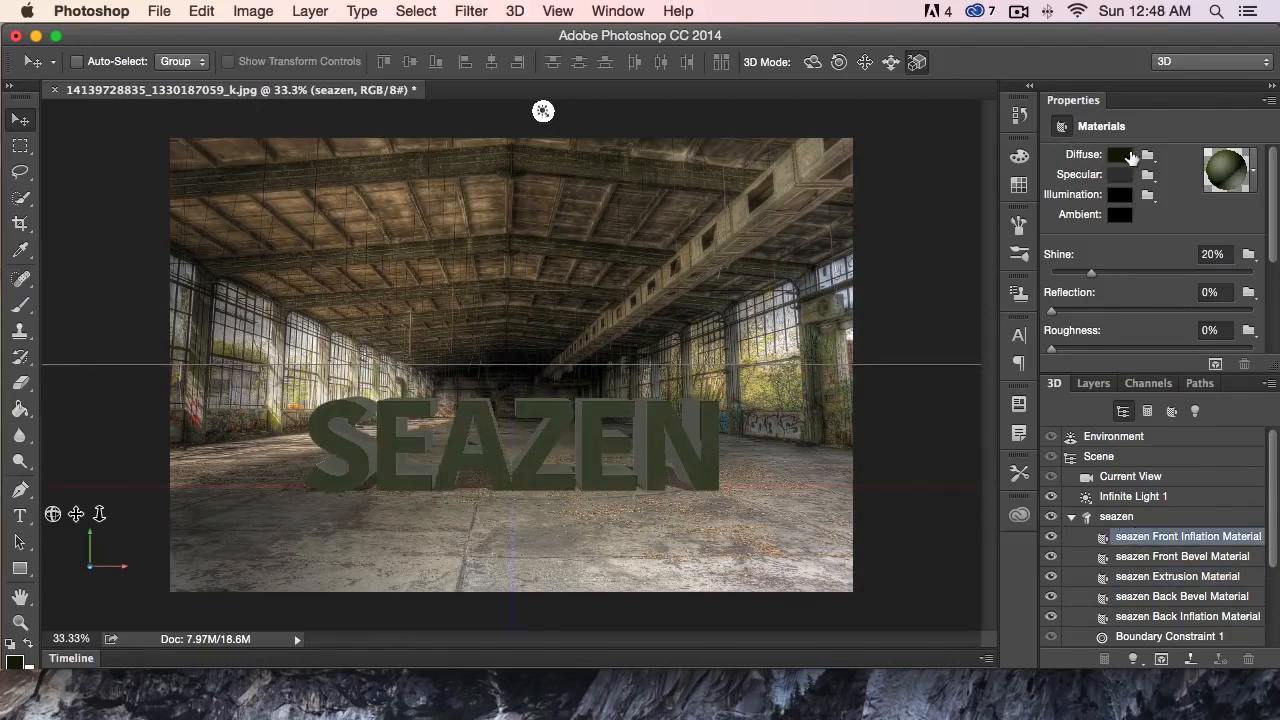
left_click(1119, 155)
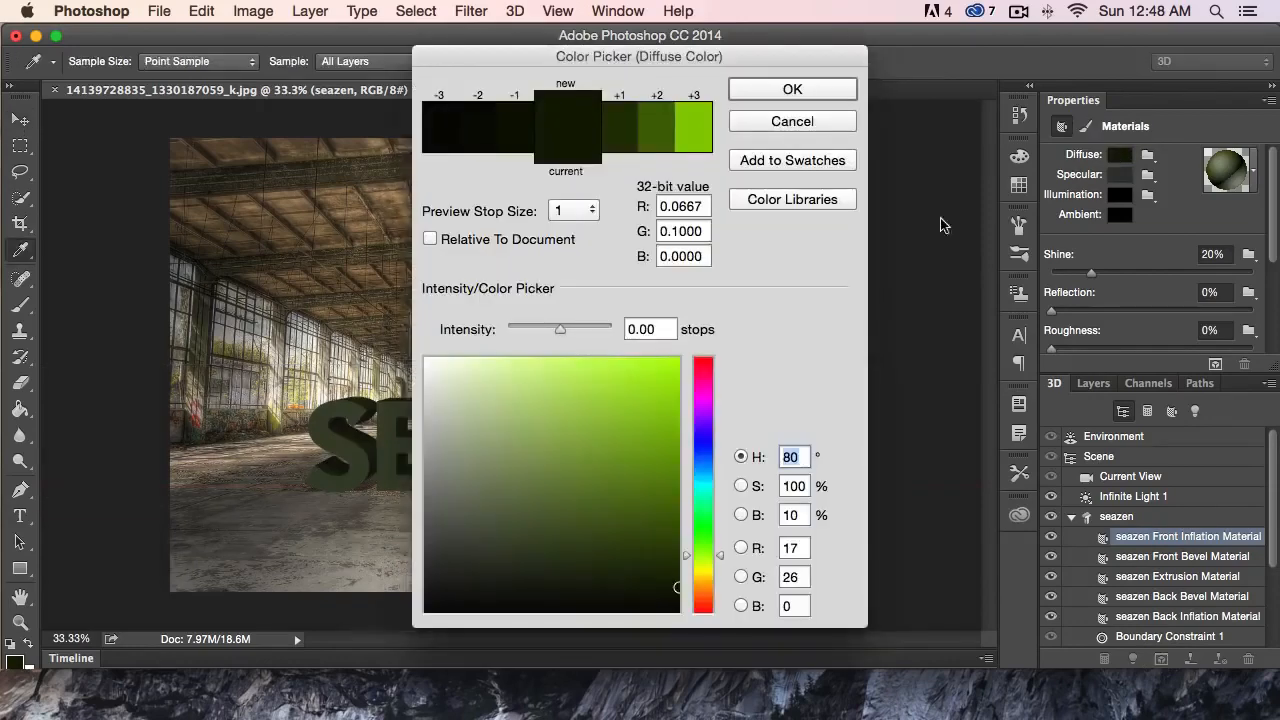
left_click(703, 362)
left_click_drag(666, 390, 708, 286)
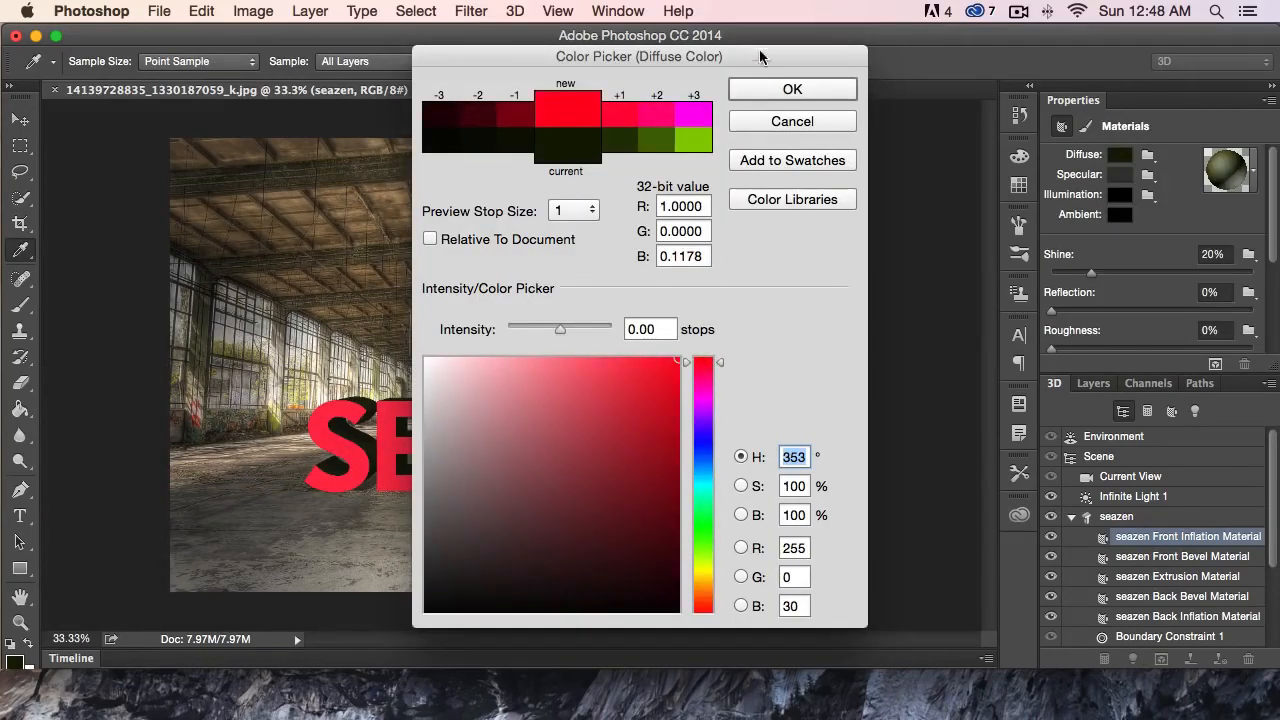
left_click(780, 91)
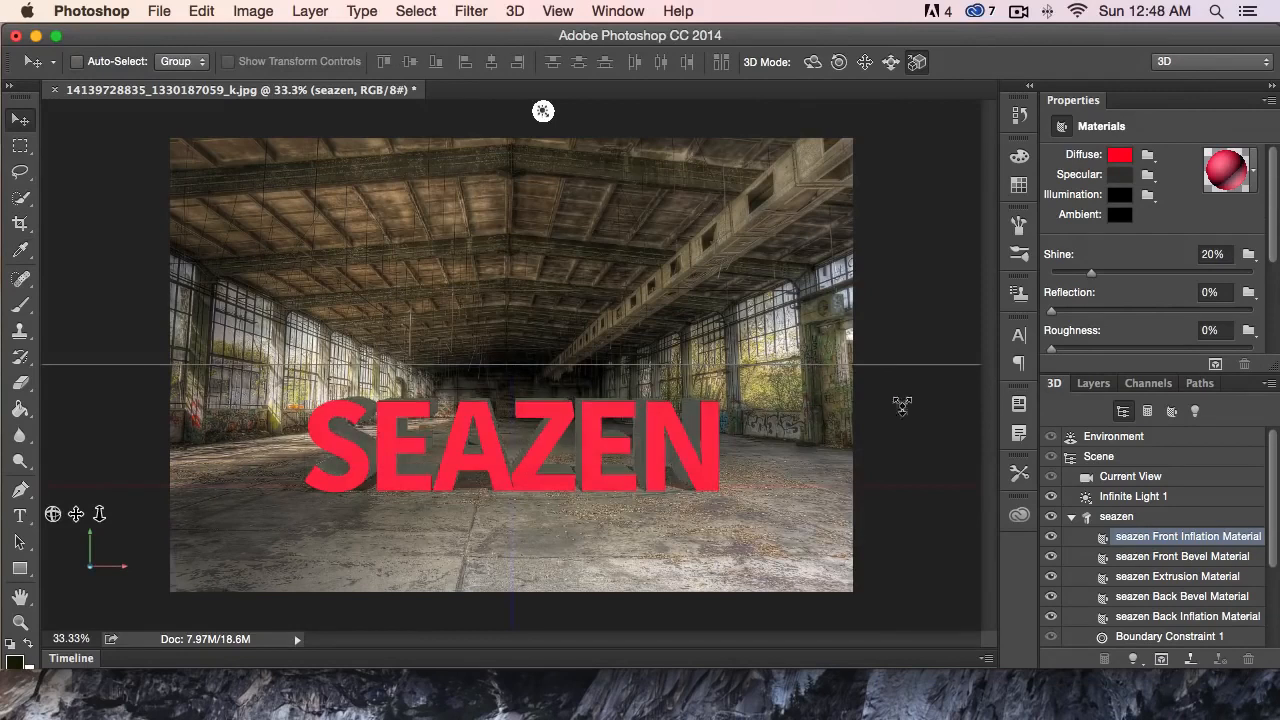
key("super+z")
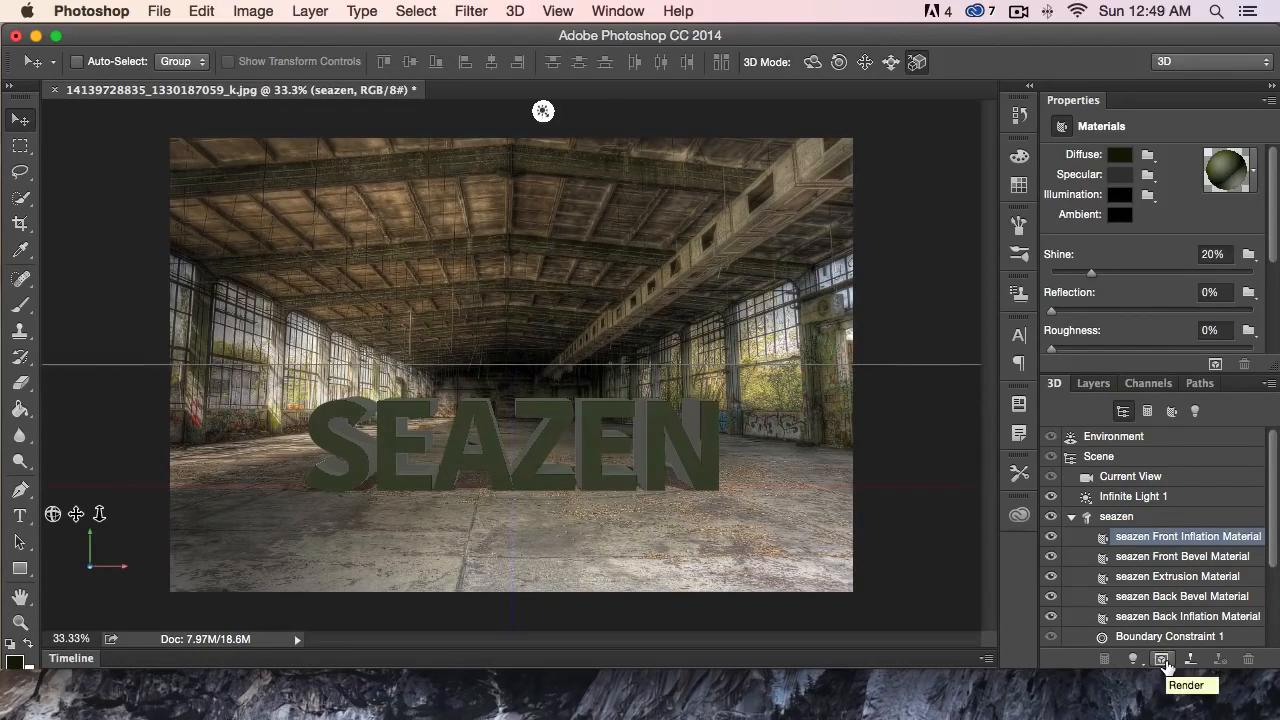
Collapse the seazen mesh's material list and reduce the mesh's extrusion depth to 631.47 px
left_click(1163, 660)
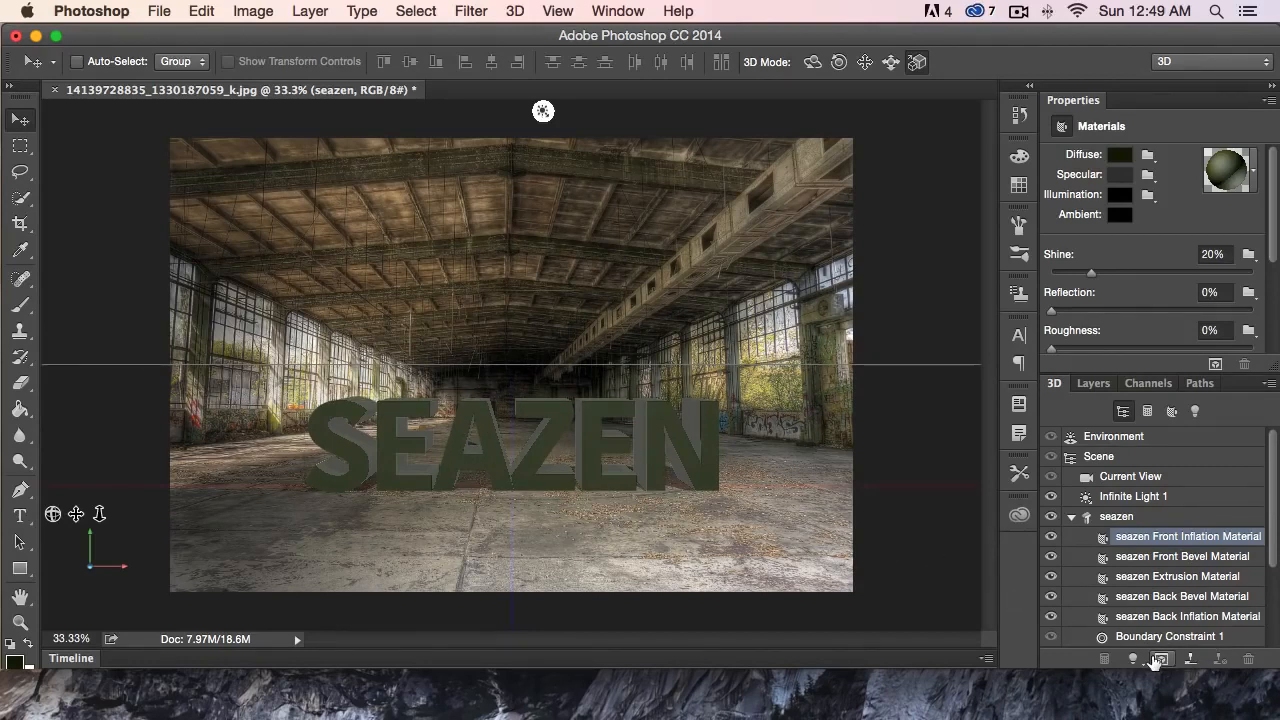
left_click(1069, 518)
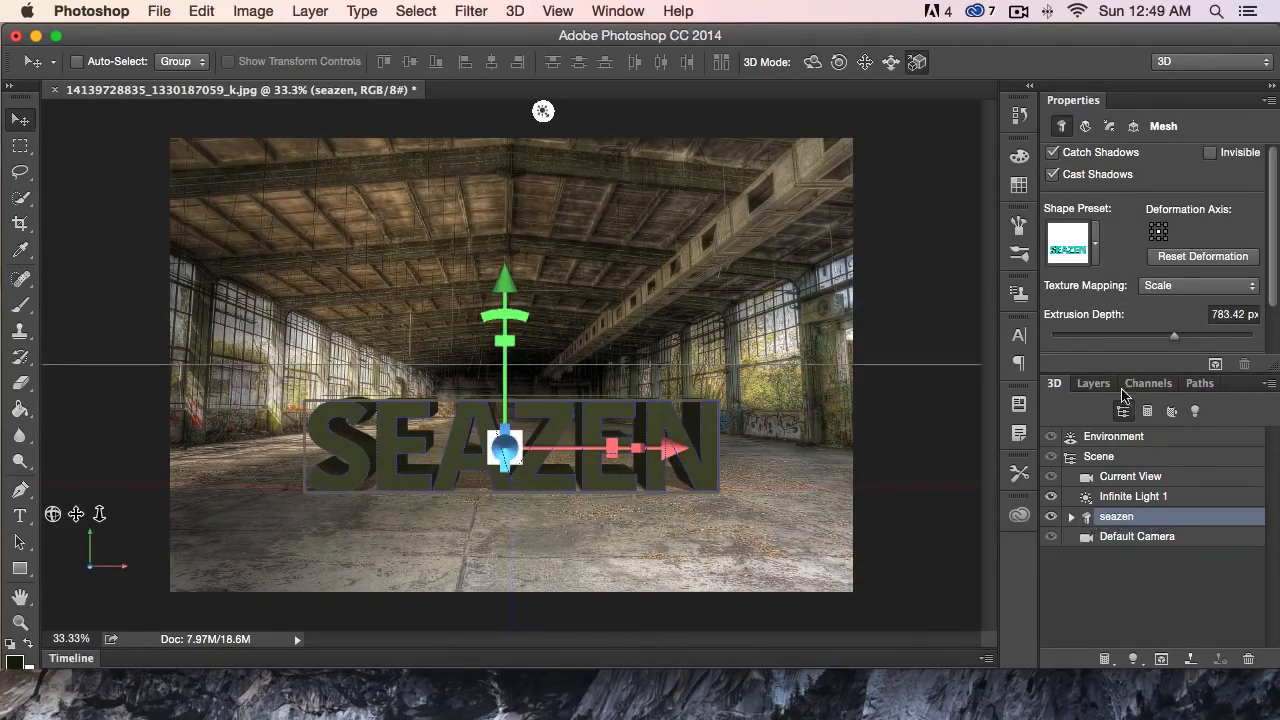
left_click_drag(1060, 318, 1172, 345)
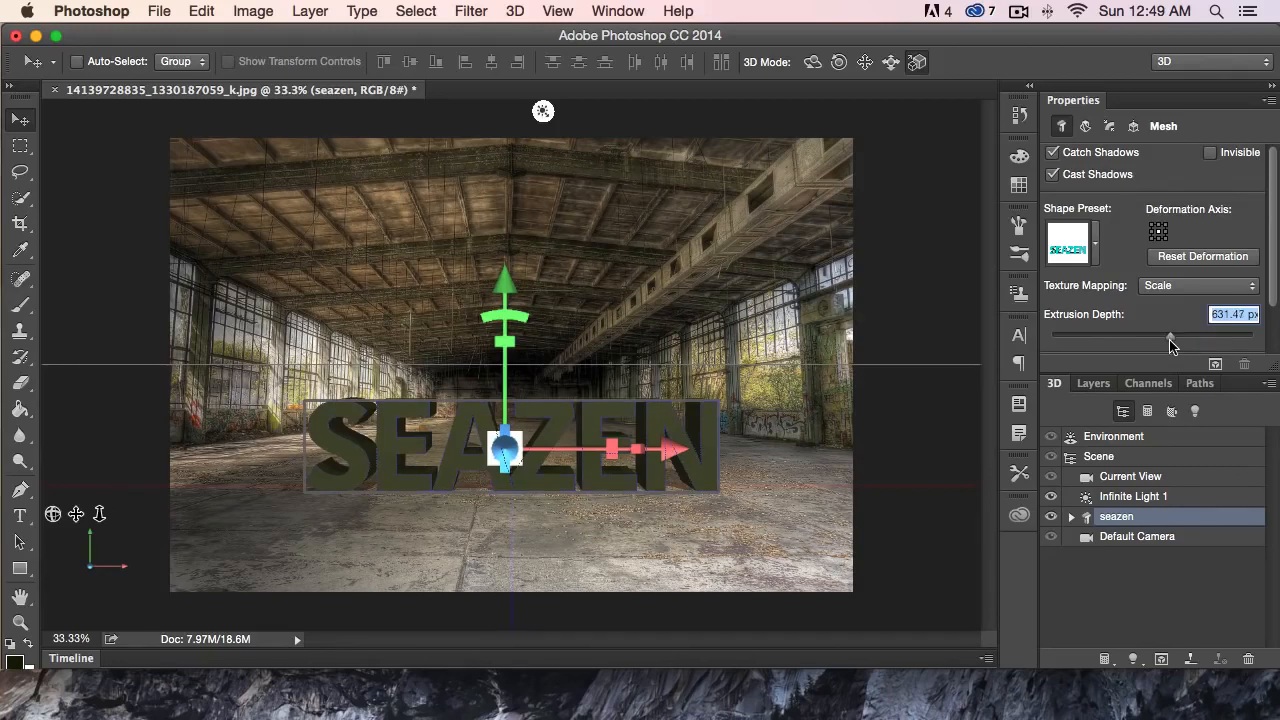
Try out the seazen mesh's twist and an 86% taper in the deform settings, and undo the taper
left_click(1086, 128)
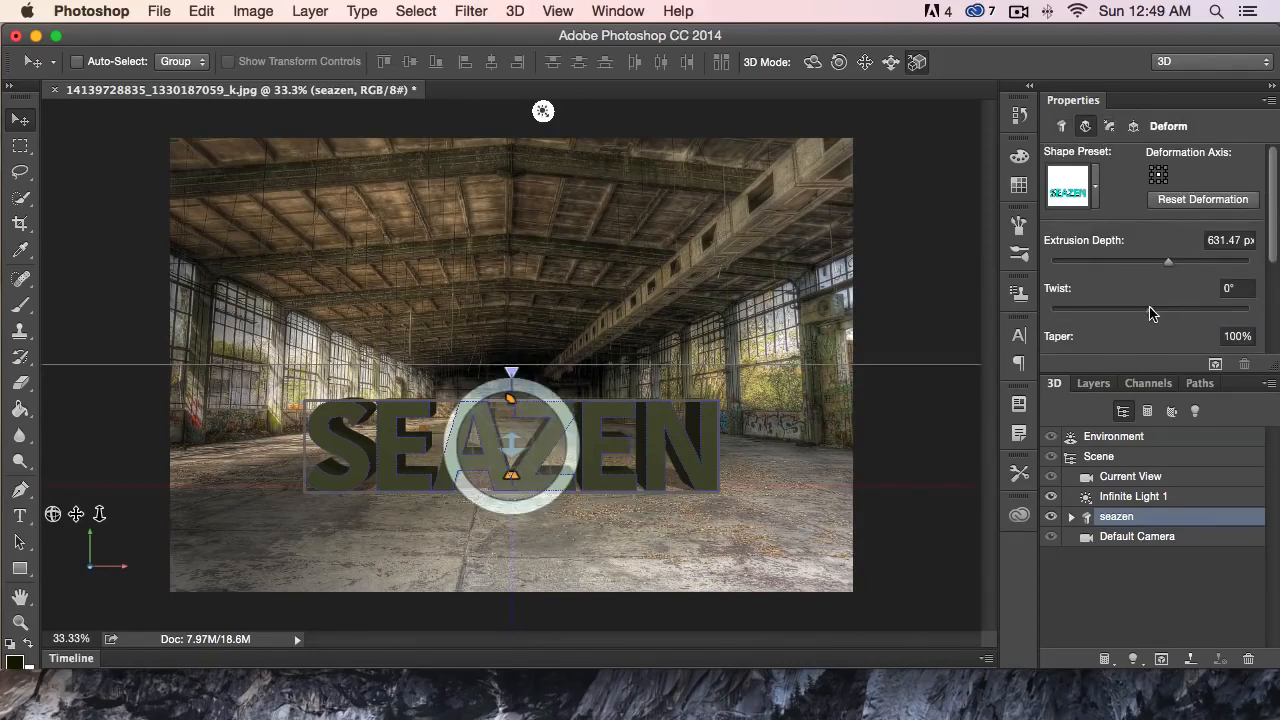
mouse_move(1150, 313)
left_mouse_down()
mouse_move(1125, 310)
mouse_move(1152, 315)
left_mouse_up()
scroll(1147, 297, "down", 3)
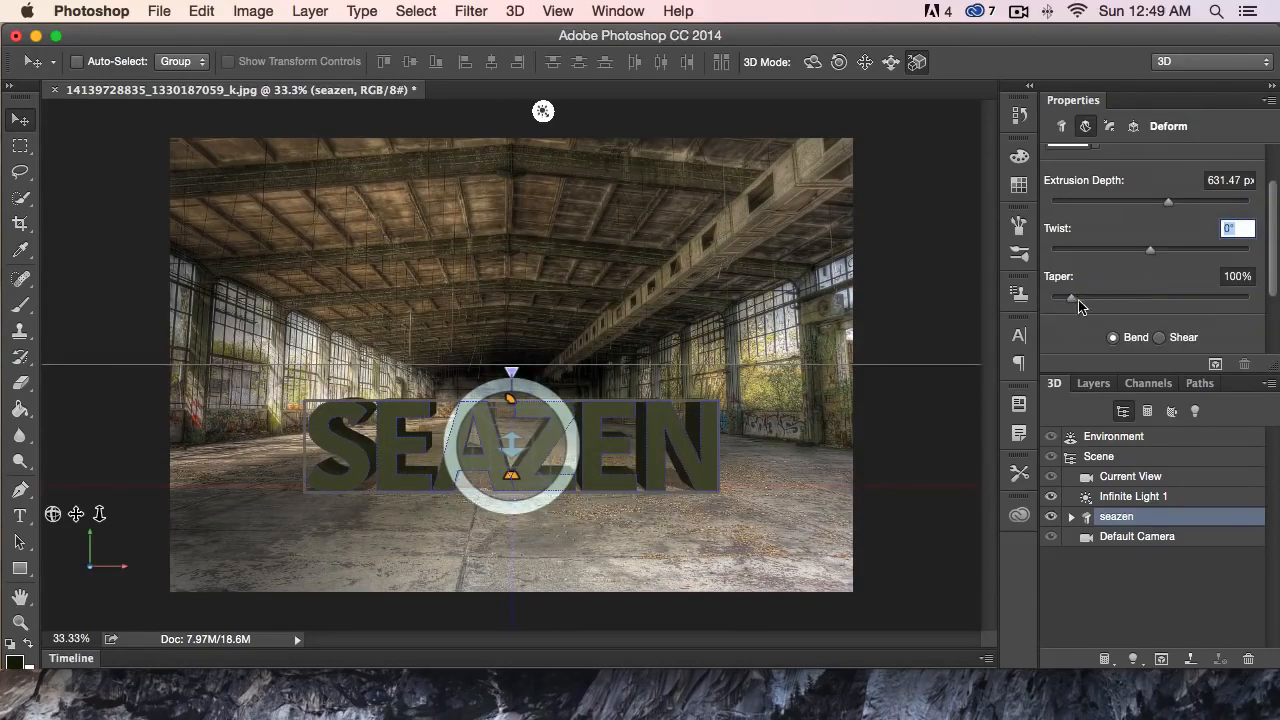
left_click_drag(1069, 304, 1066, 300)
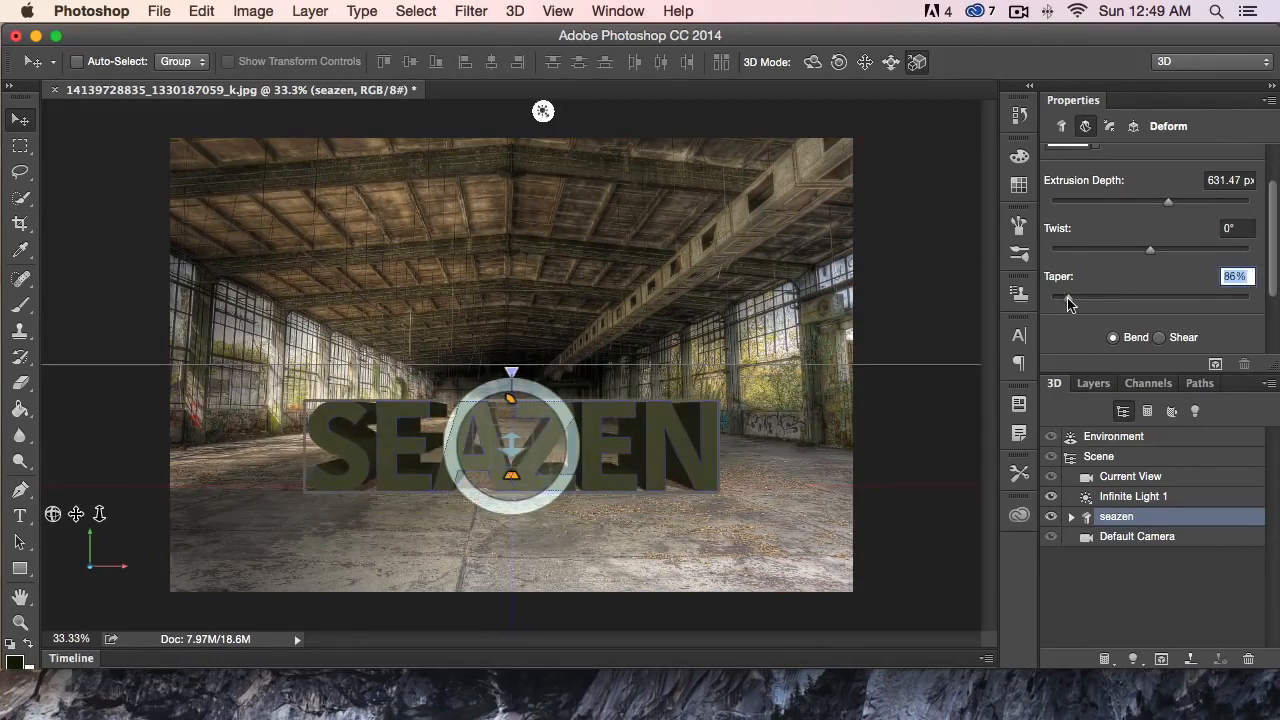
key("super+z")
scroll(1110, 285, "up", 3)
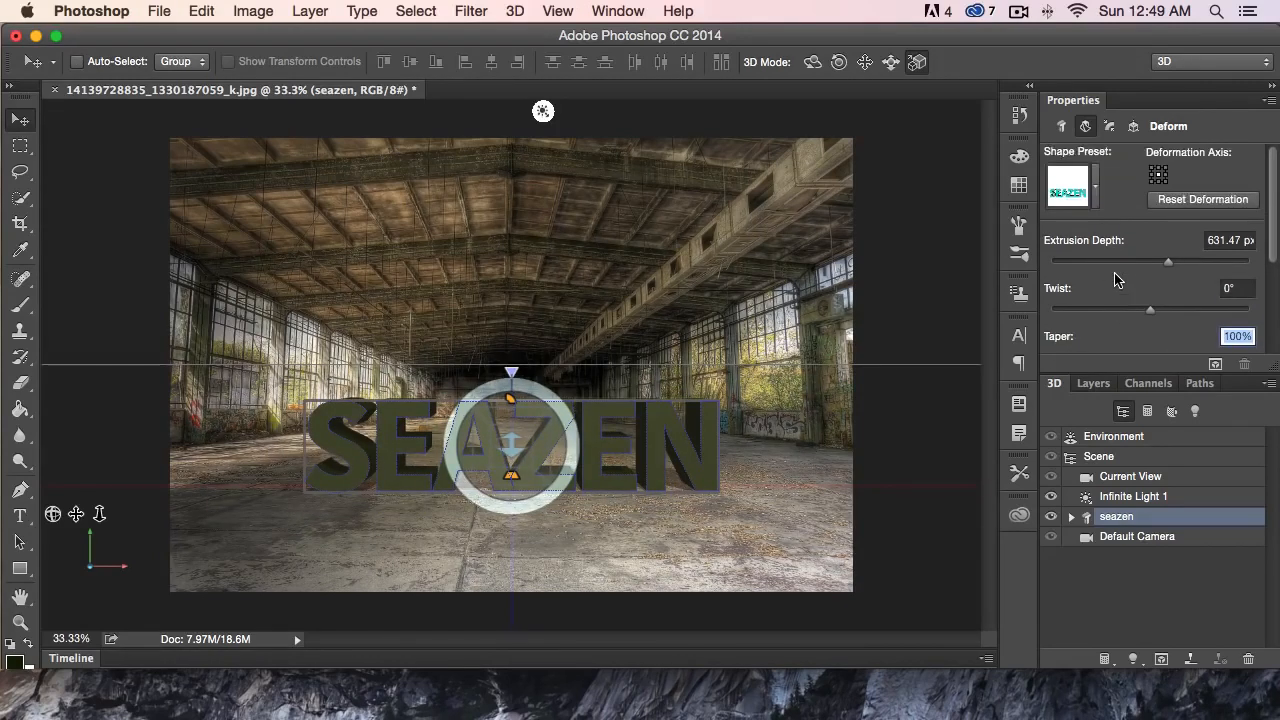
Give the 3D text's front cap a bevel width of 18%, and return to the mesh settings
left_click(1108, 127)
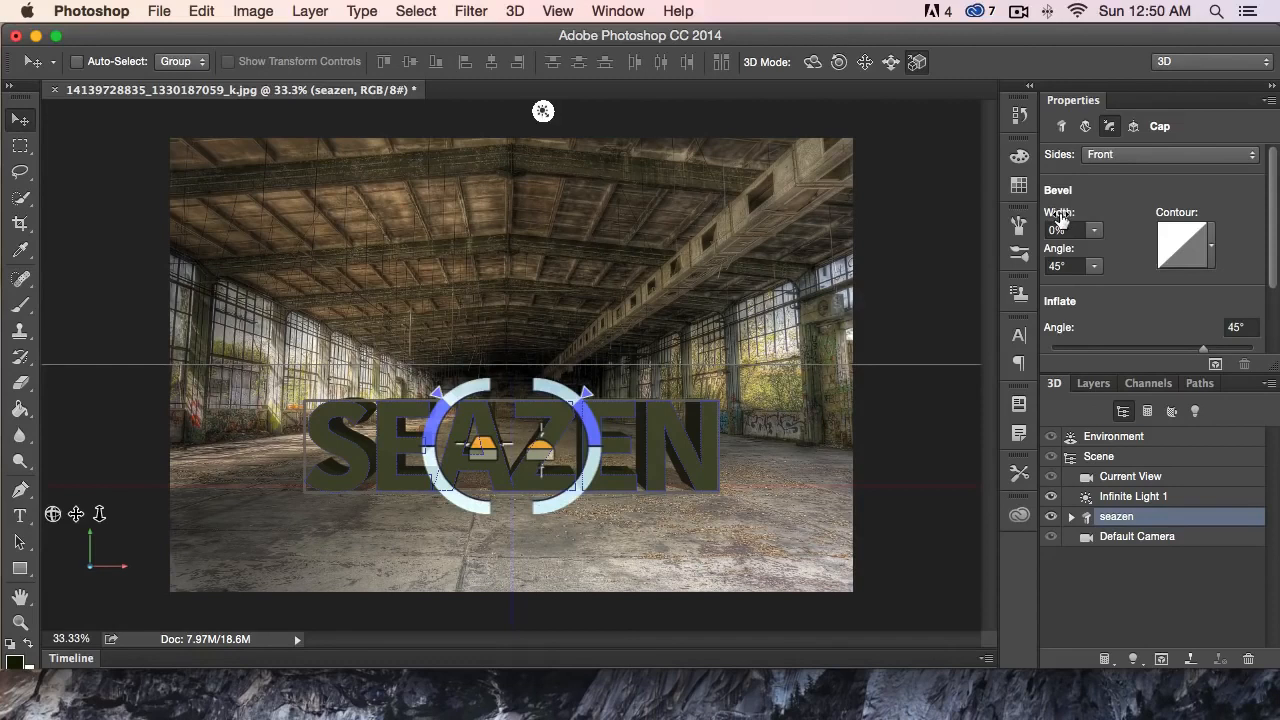
left_click_drag(1060, 218, 1104, 216)
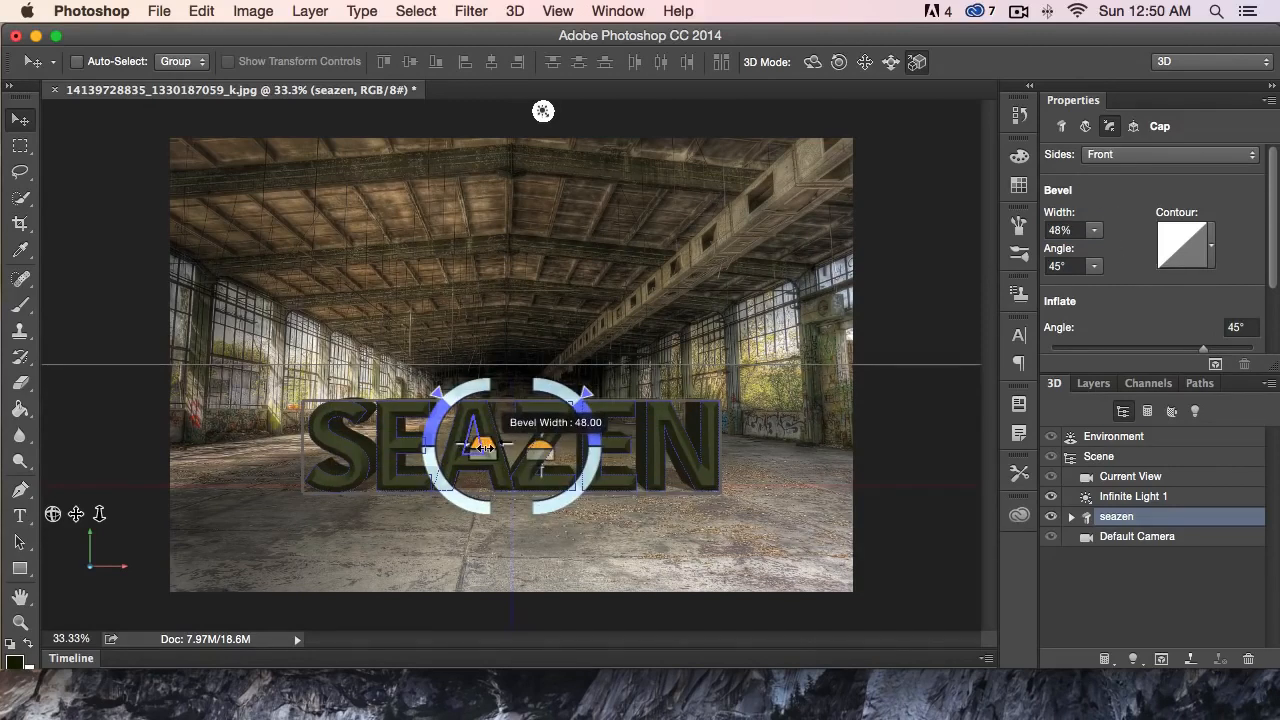
left_click_drag(483, 447, 181, 460)
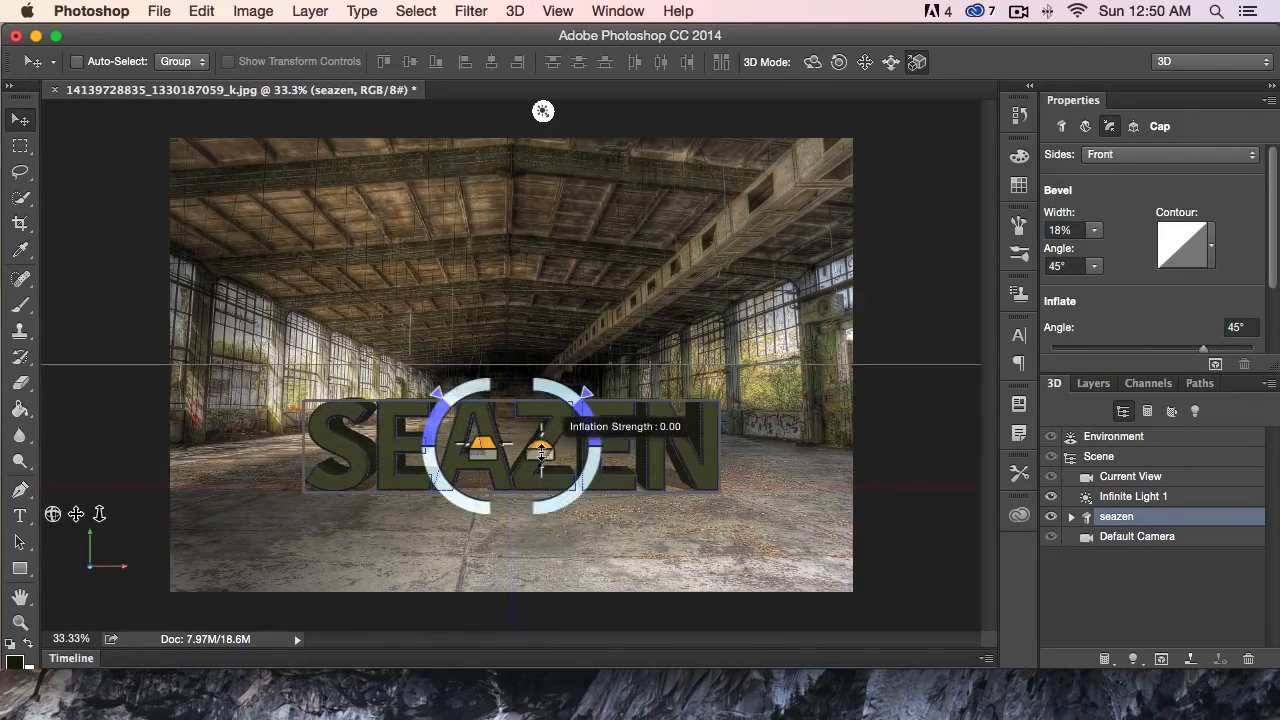
mouse_move(537, 450)
left_mouse_down()
mouse_move(615, 446)
mouse_move(637, 397)
mouse_move(638, 330)
mouse_move(635, 382)
mouse_move(590, 465)
mouse_move(497, 448)
mouse_move(555, 440)
mouse_move(532, 452)
left_mouse_up()
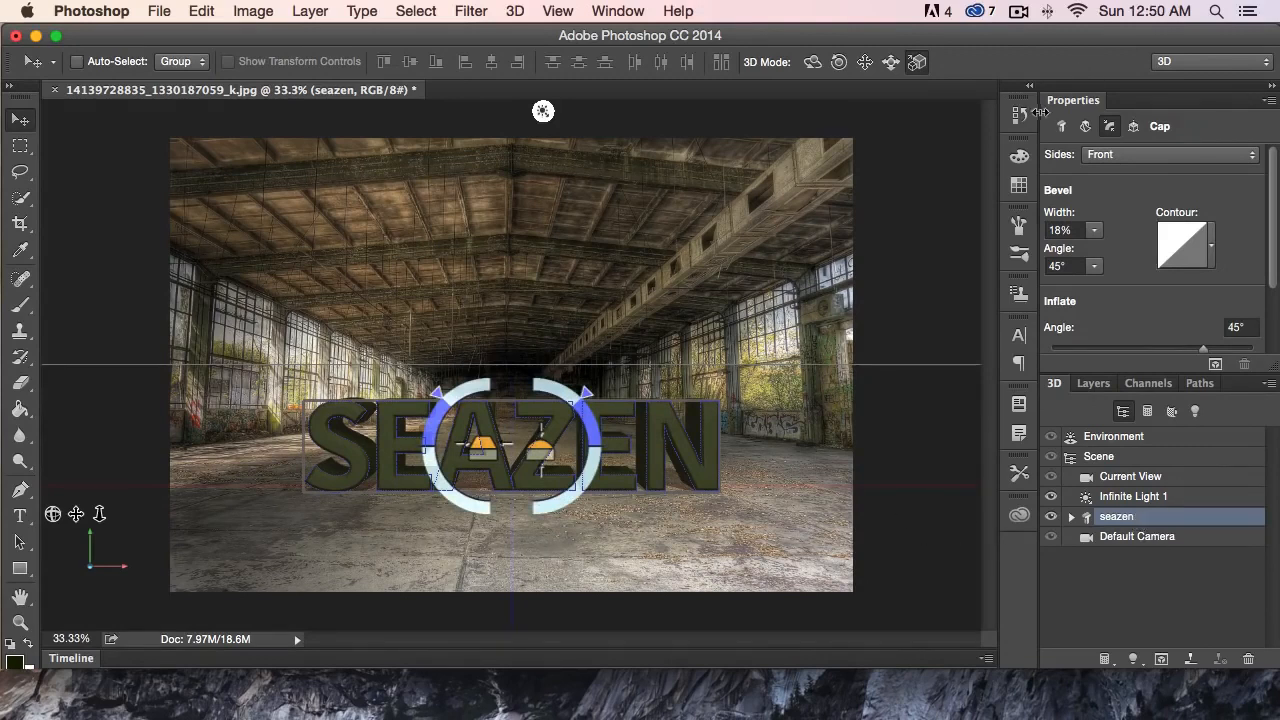
left_click(1061, 127)
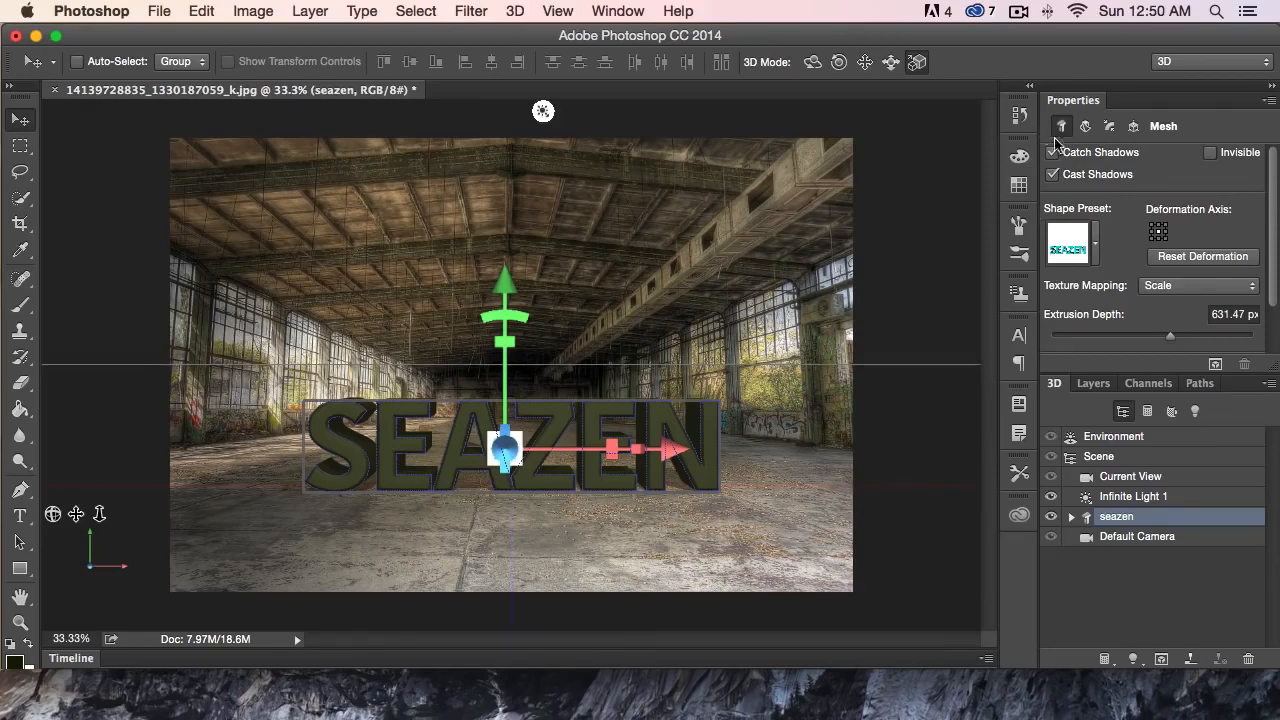
Raise the SEAZEN text slightly above the floor along its Y axis and nudge it slightly to the left along its X axis
left_click(1135, 126)
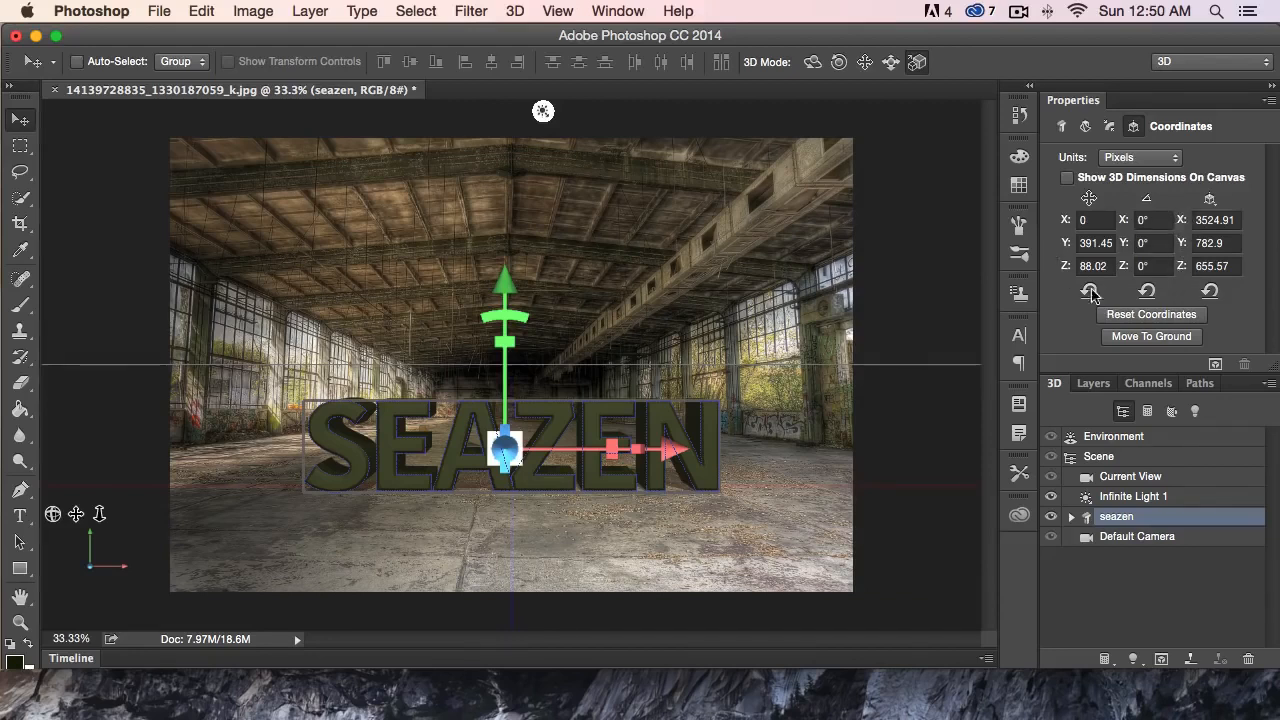
left_click(1061, 126)
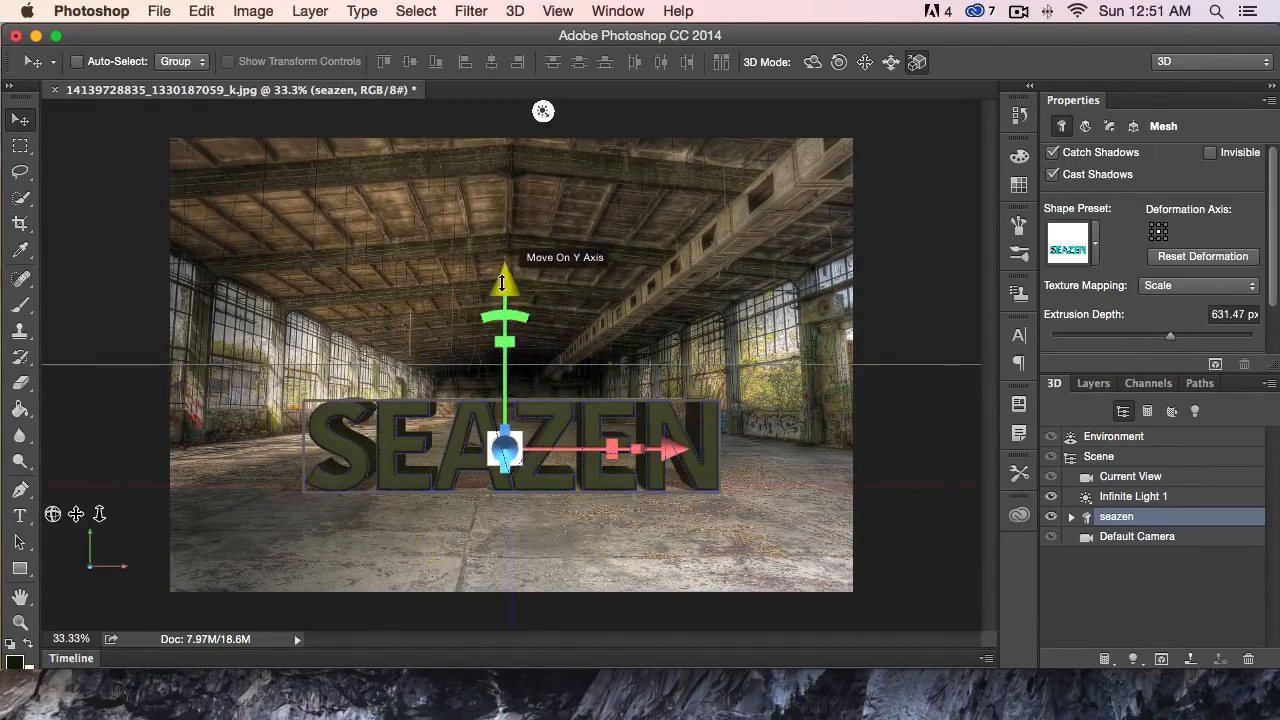
left_click_drag(502, 283, 504, 200)
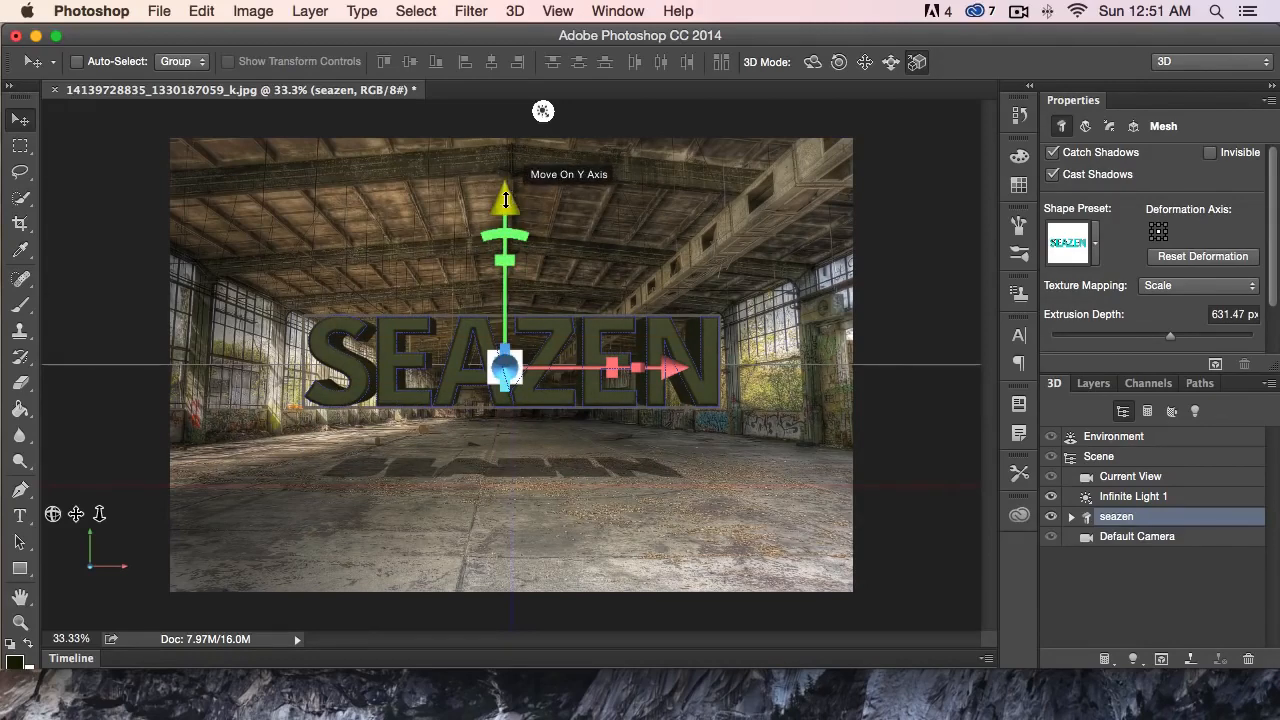
left_click_drag(505, 200, 490, 284)
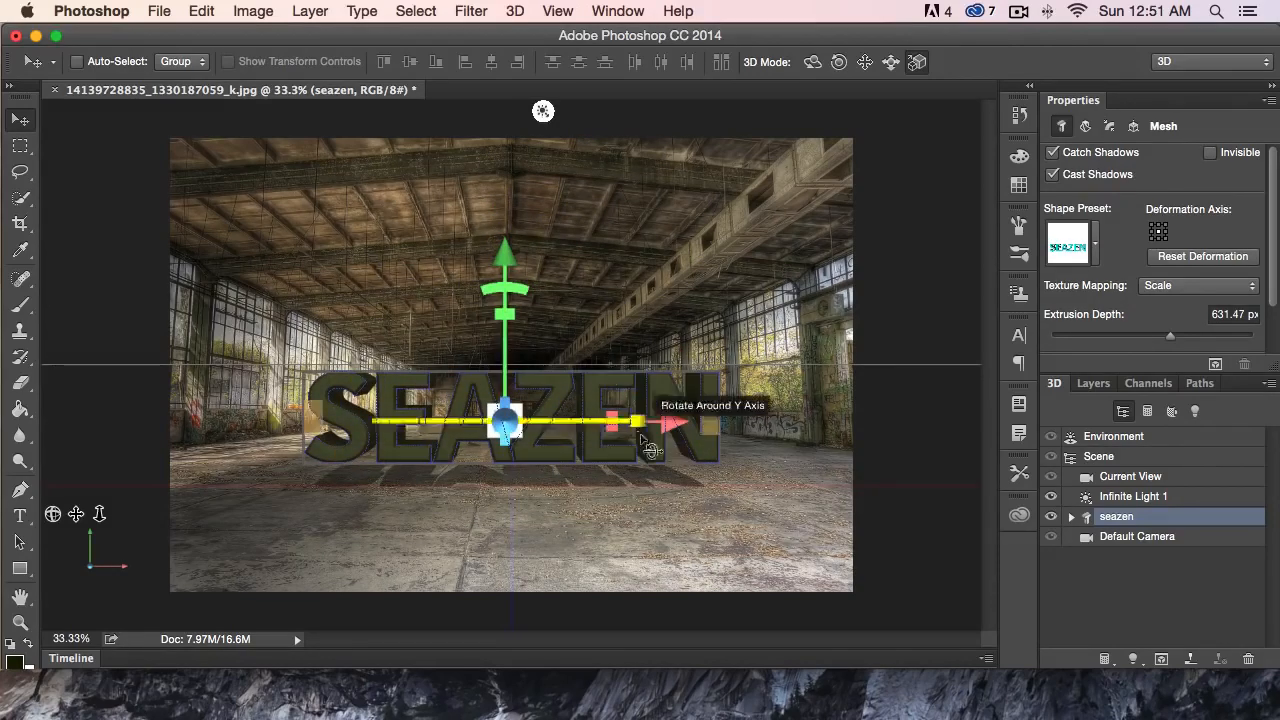
mouse_move(668, 424)
left_mouse_down()
mouse_move(728, 420)
mouse_move(662, 426)
left_mouse_up()
left_click_drag(499, 424, 497, 424)
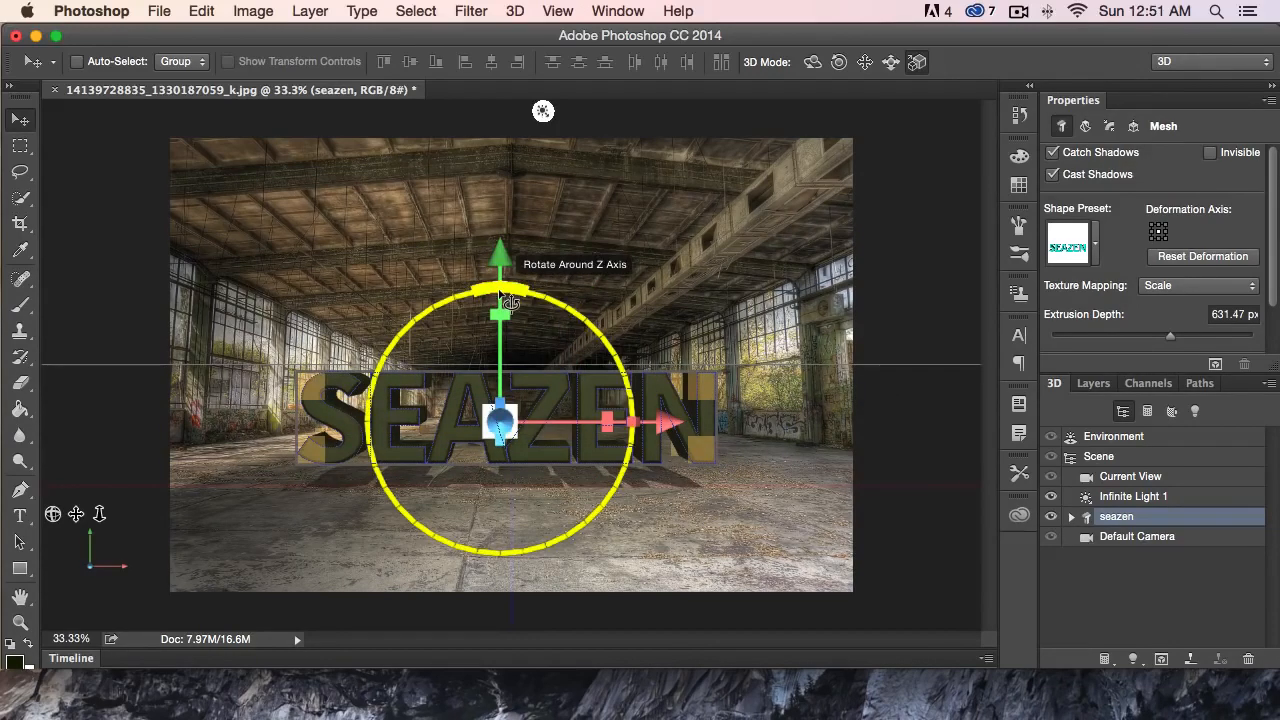
Try squashing the 3D text along its Y axis, undo it, and try out uniform scaling
mouse_move(509, 302)
left_mouse_down()
mouse_move(478, 304)
mouse_move(585, 335)
mouse_move(450, 313)
mouse_move(466, 301)
mouse_move(500, 312)
mouse_move(505, 342)
mouse_move(503, 300)
mouse_move(510, 322)
left_mouse_up()
key("super+z")
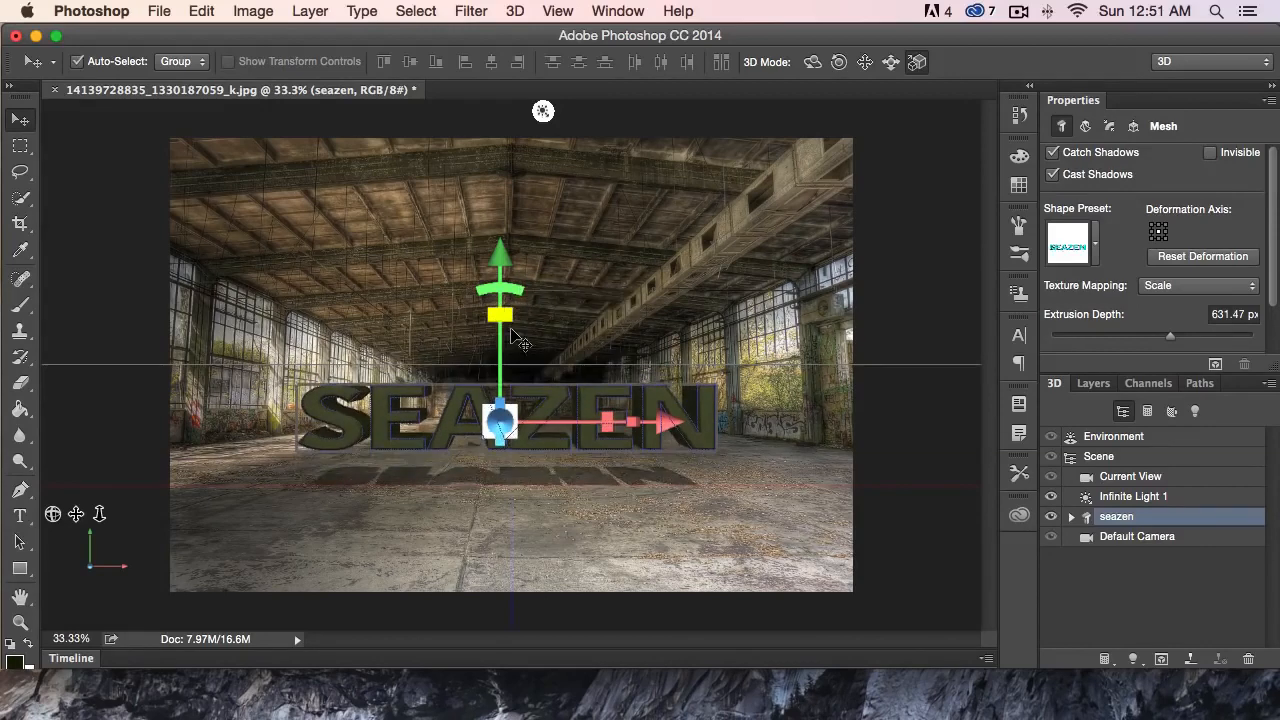
key("super+z")
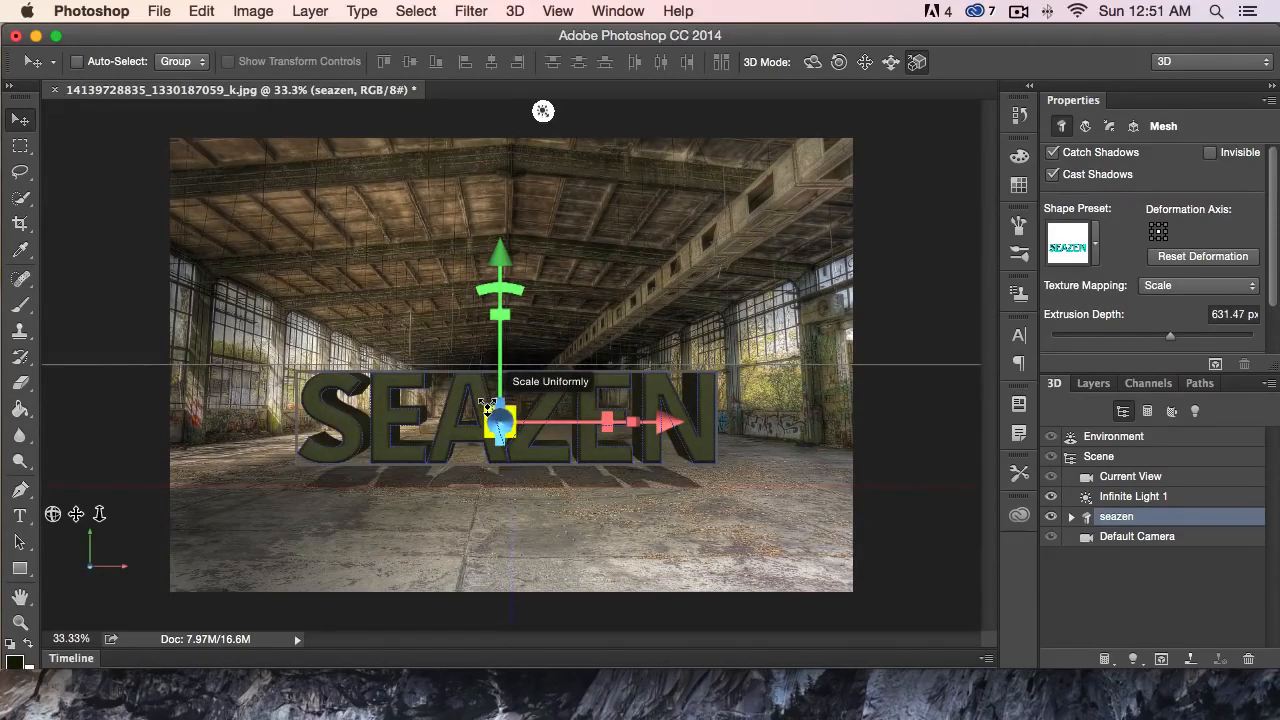
left_click_drag(487, 407, 582, 421)
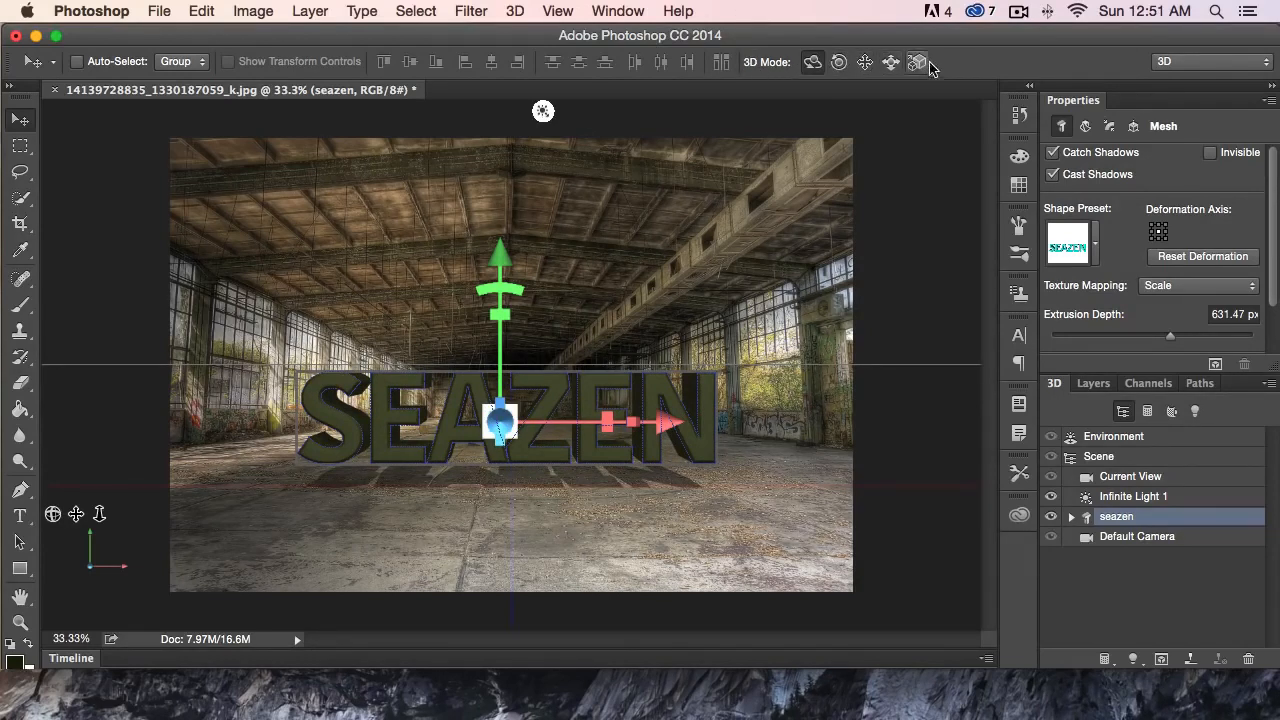
Try rotating and rolling the 3D text with the 3D modes, and undo each change
left_click(812, 63)
left_click_drag(571, 301, 754, 251)
key("super+z")
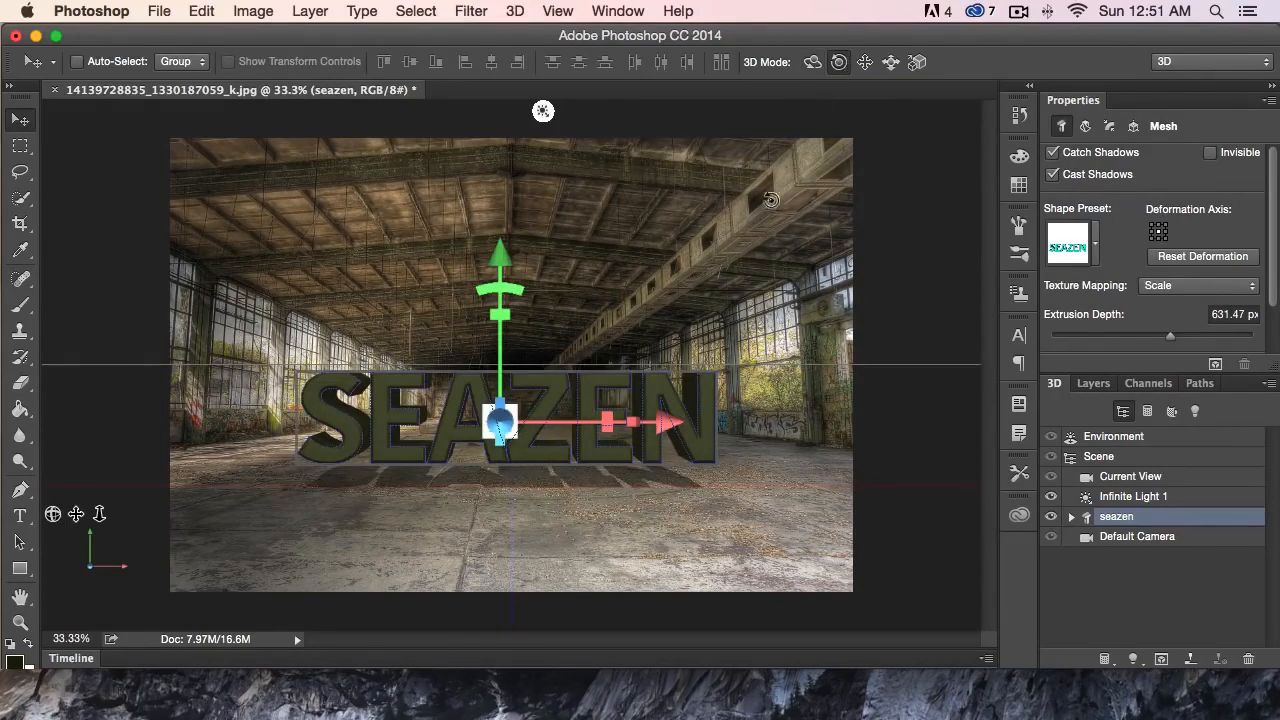
left_click_drag(741, 227, 566, 258)
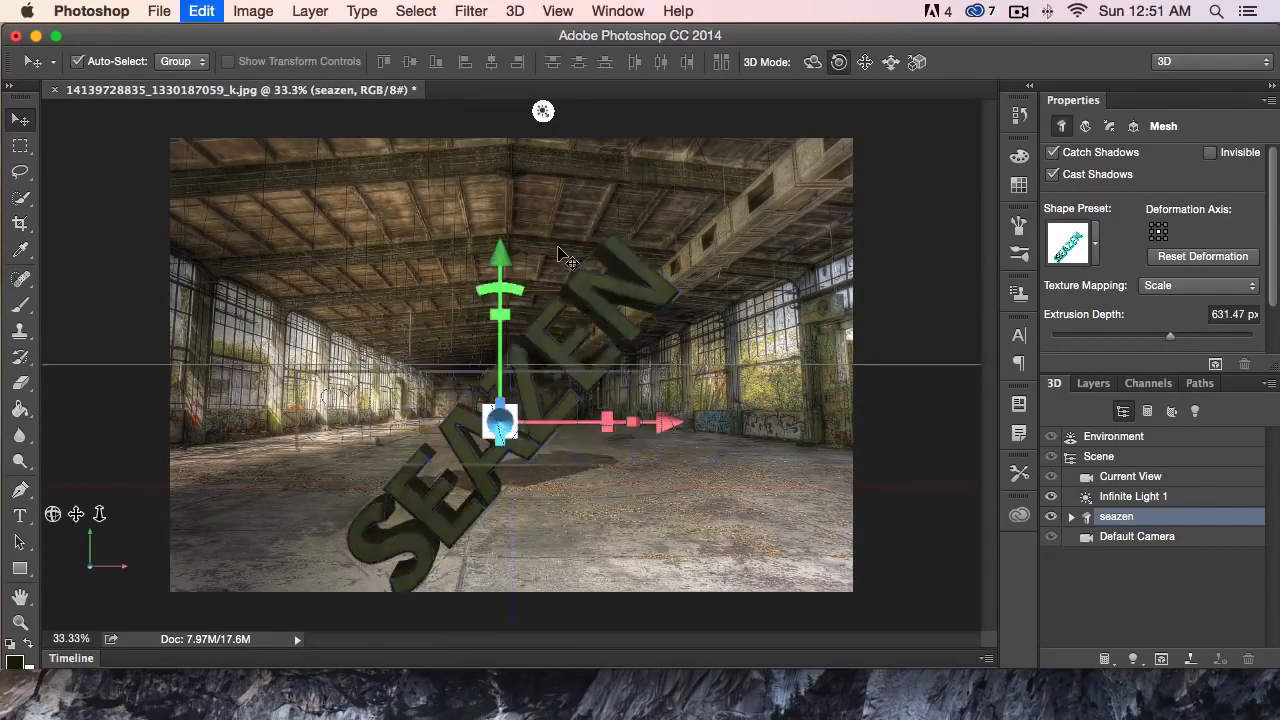
key("super+z")
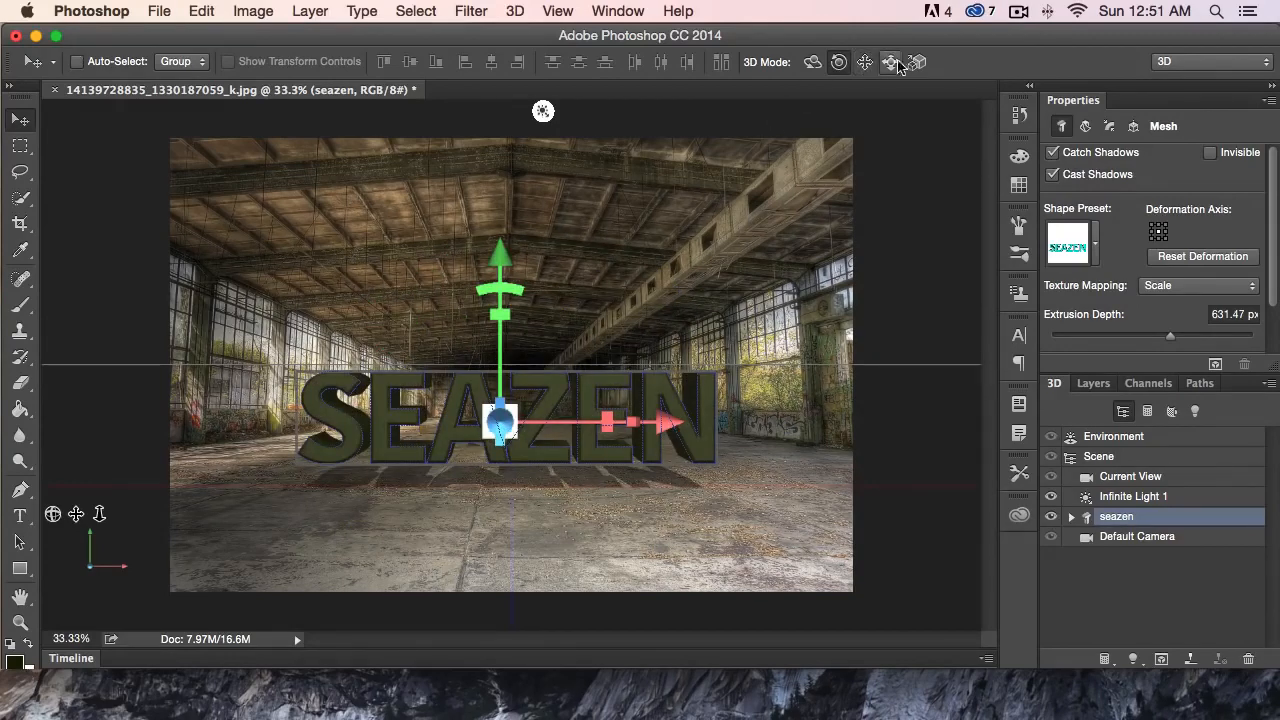
Move the 3D text slightly up and left in the 3D drag mode, then try sliding it to the right and undo the slide
left_click(865, 63)
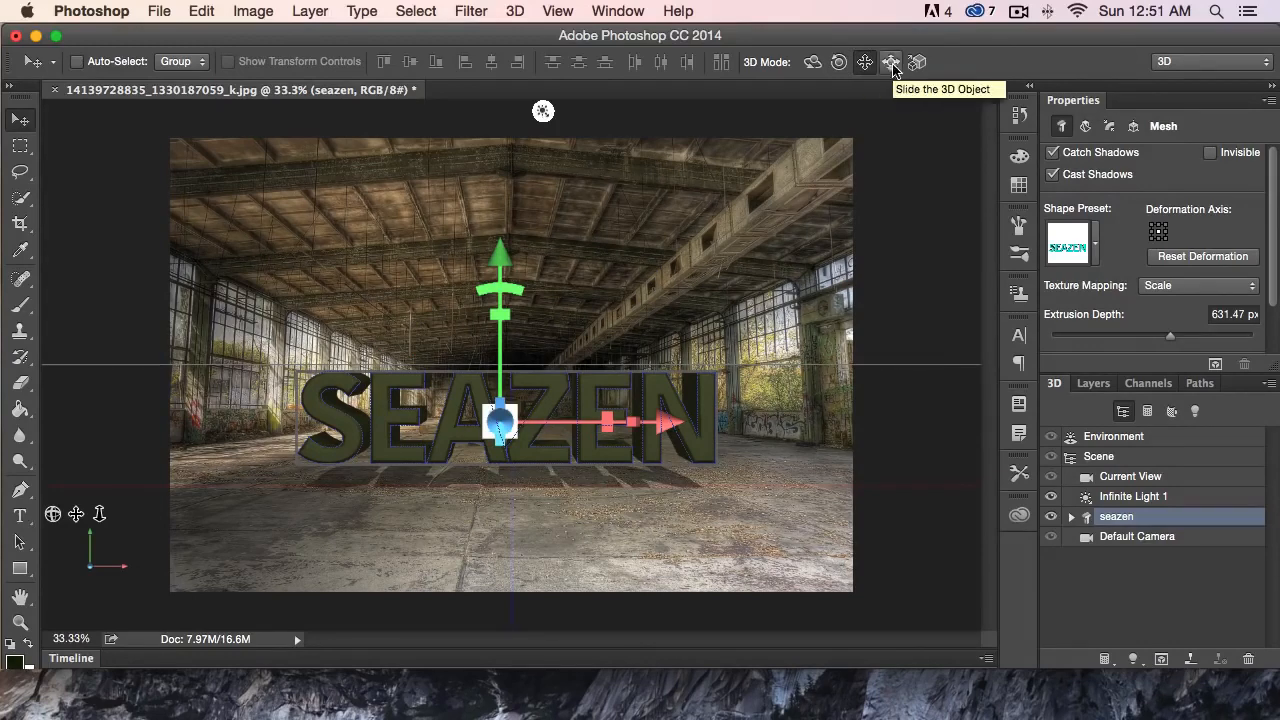
mouse_move(588, 303)
left_mouse_down()
mouse_move(625, 280)
mouse_move(648, 228)
mouse_move(580, 287)
left_mouse_up()
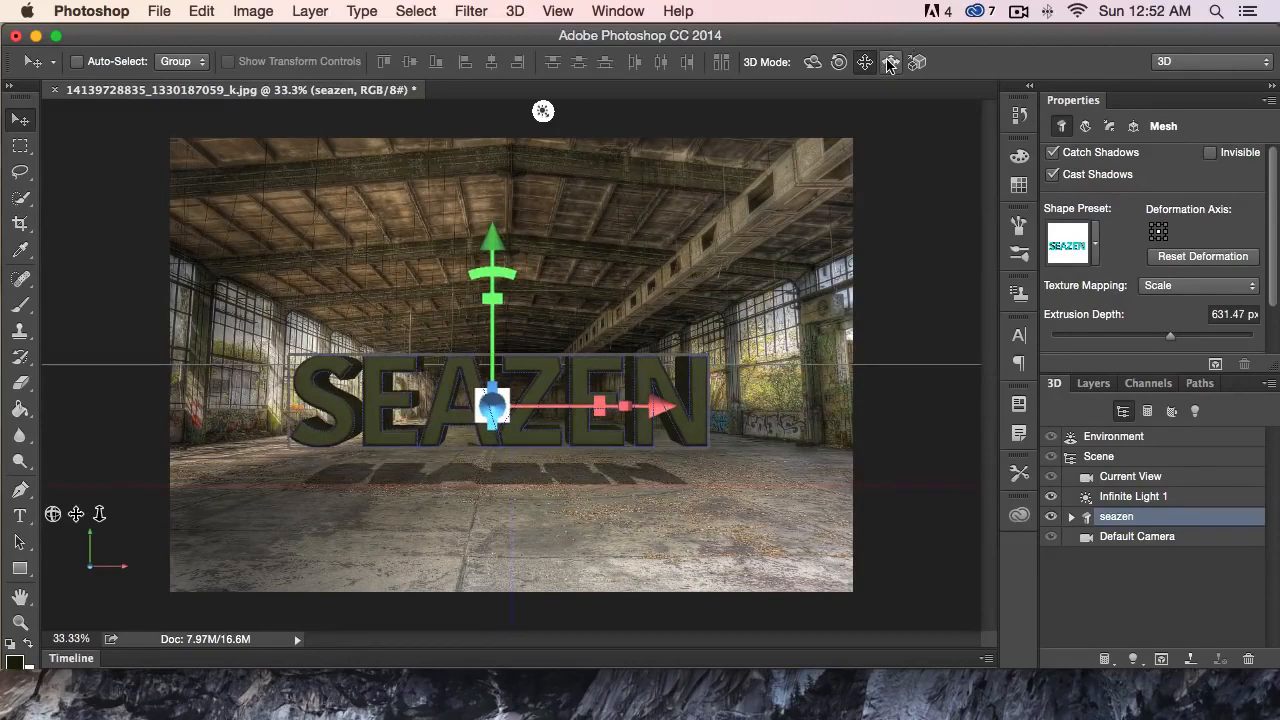
left_click(888, 63)
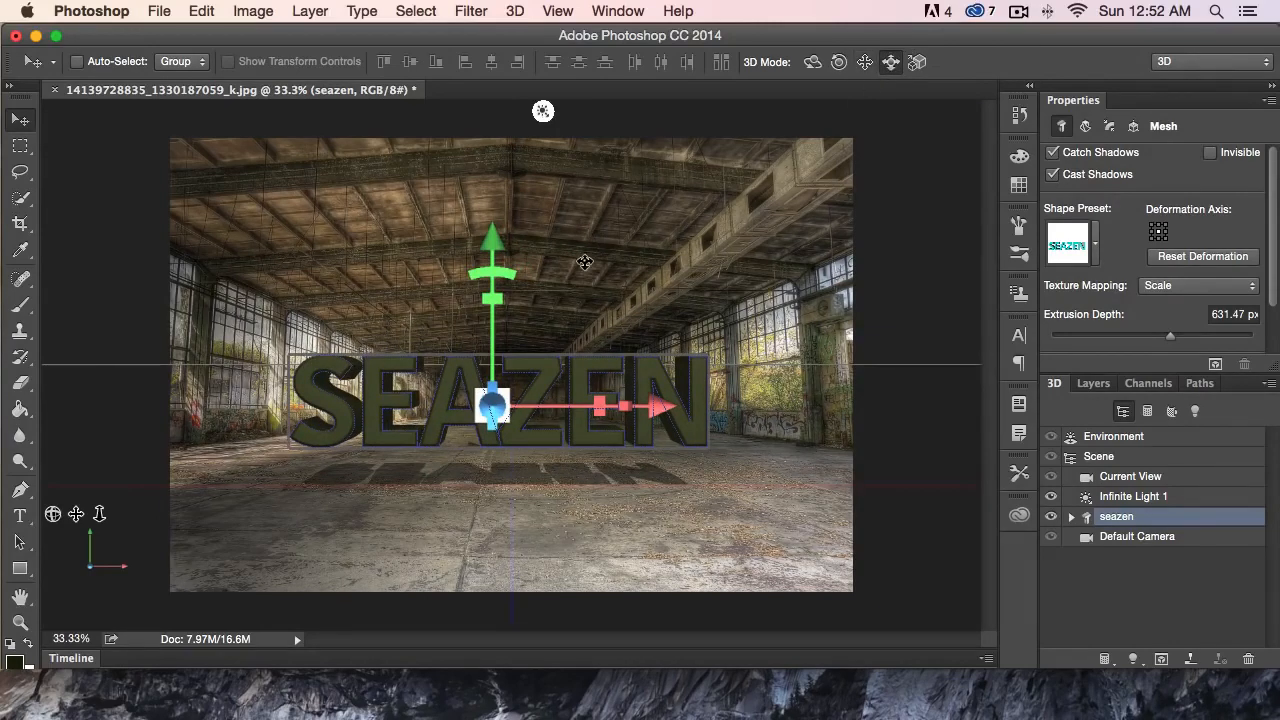
mouse_move(585, 262)
left_mouse_down()
mouse_move(588, 330)
mouse_move(584, 240)
mouse_move(588, 342)
mouse_move(593, 263)
left_mouse_up()
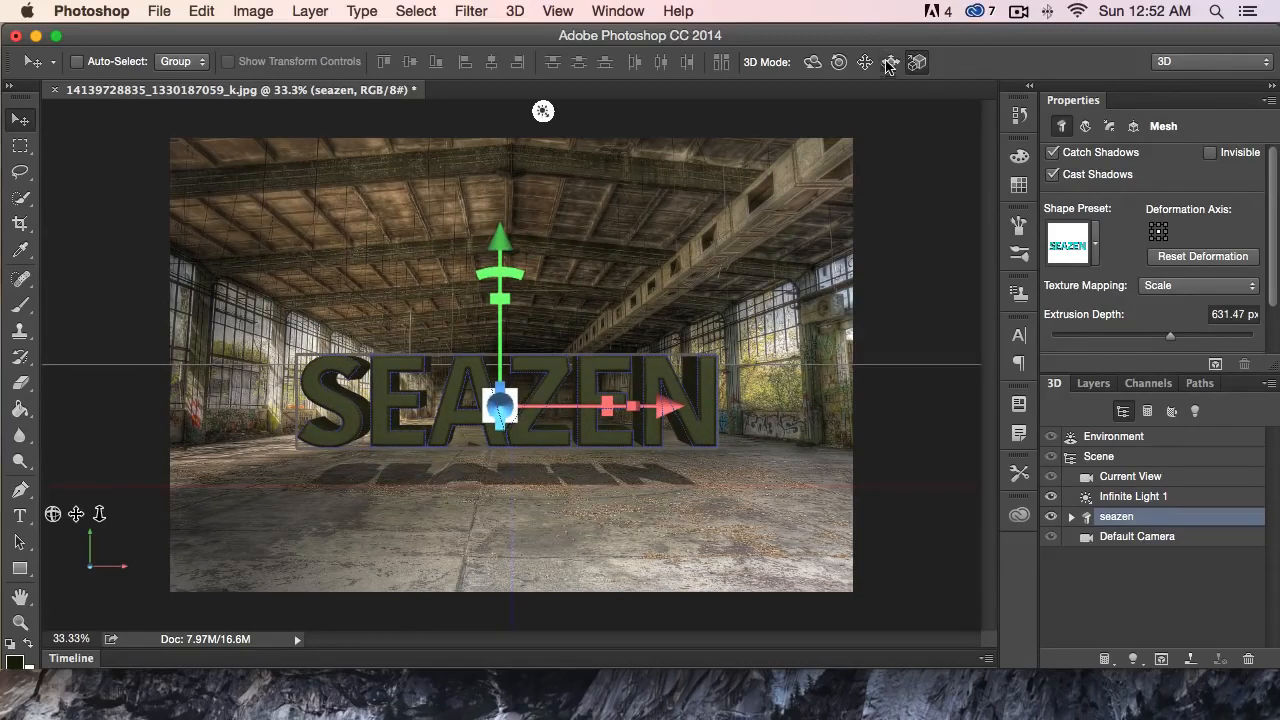
left_click(810, 61)
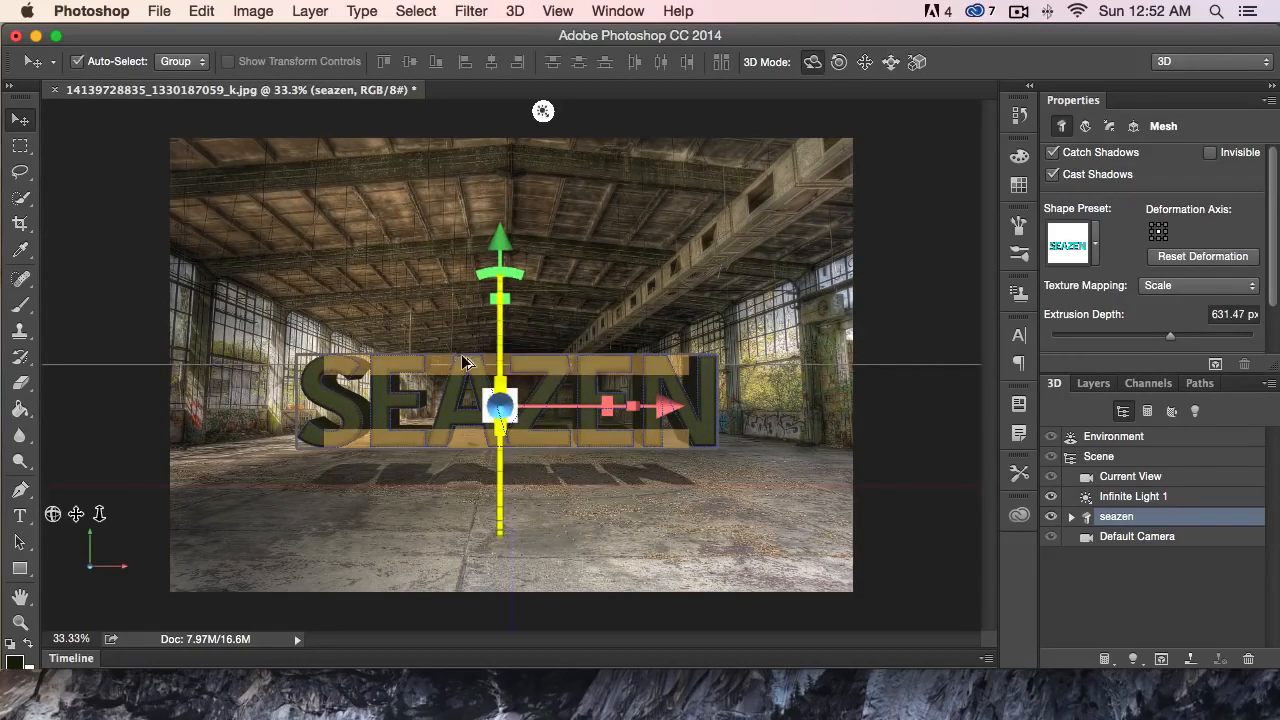
key("super+z")
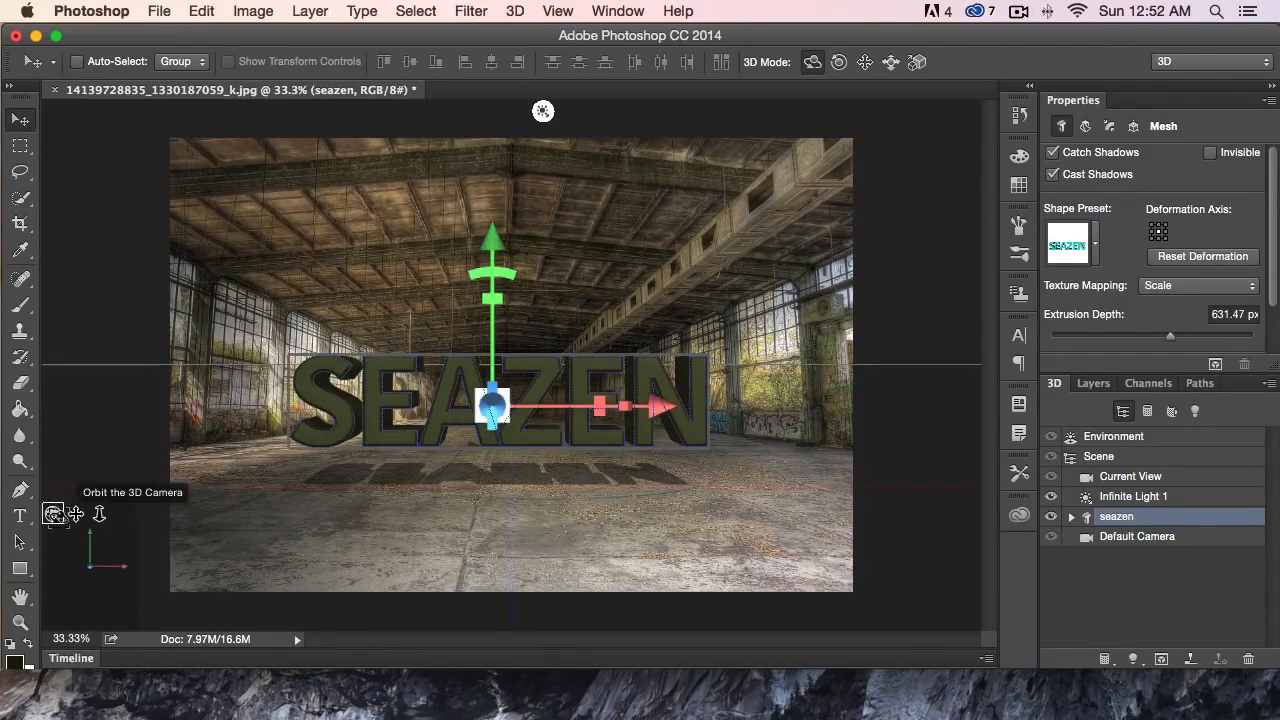
Try orbiting and dollying the 3D camera around the text, and step back to the frontal view
left_click_drag(53, 514, 101, 510)
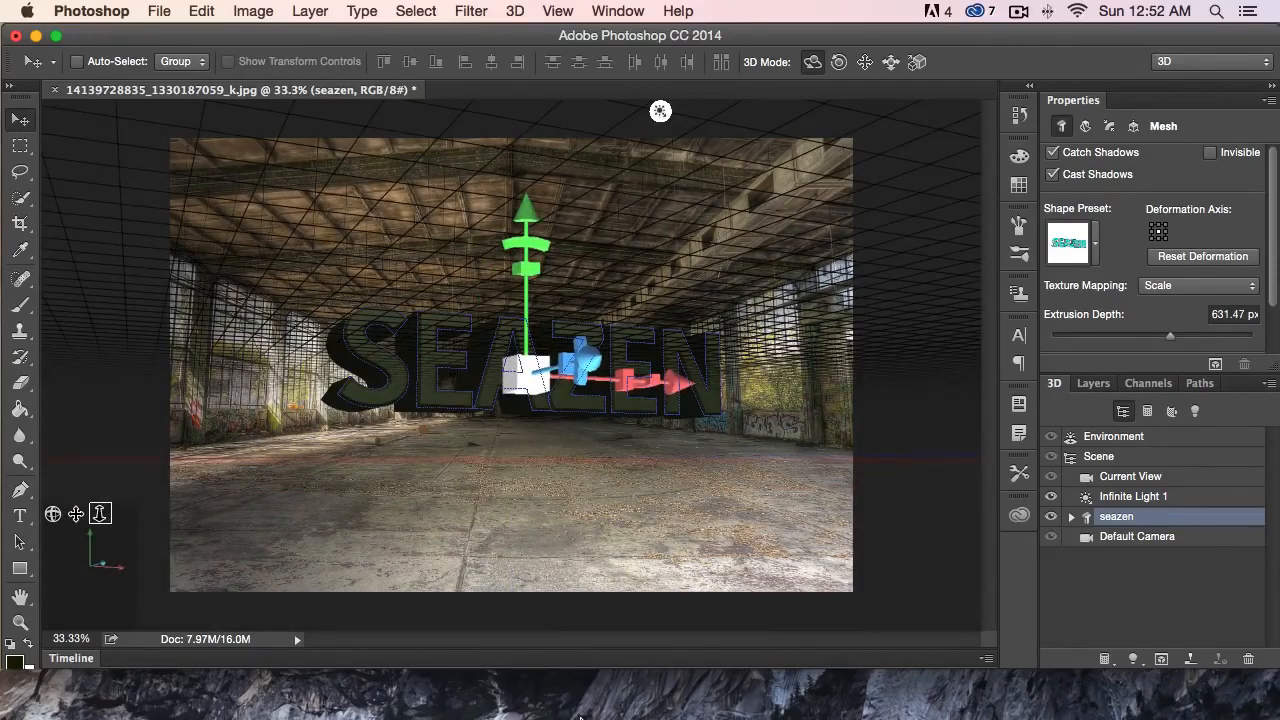
left_click(580, 718)
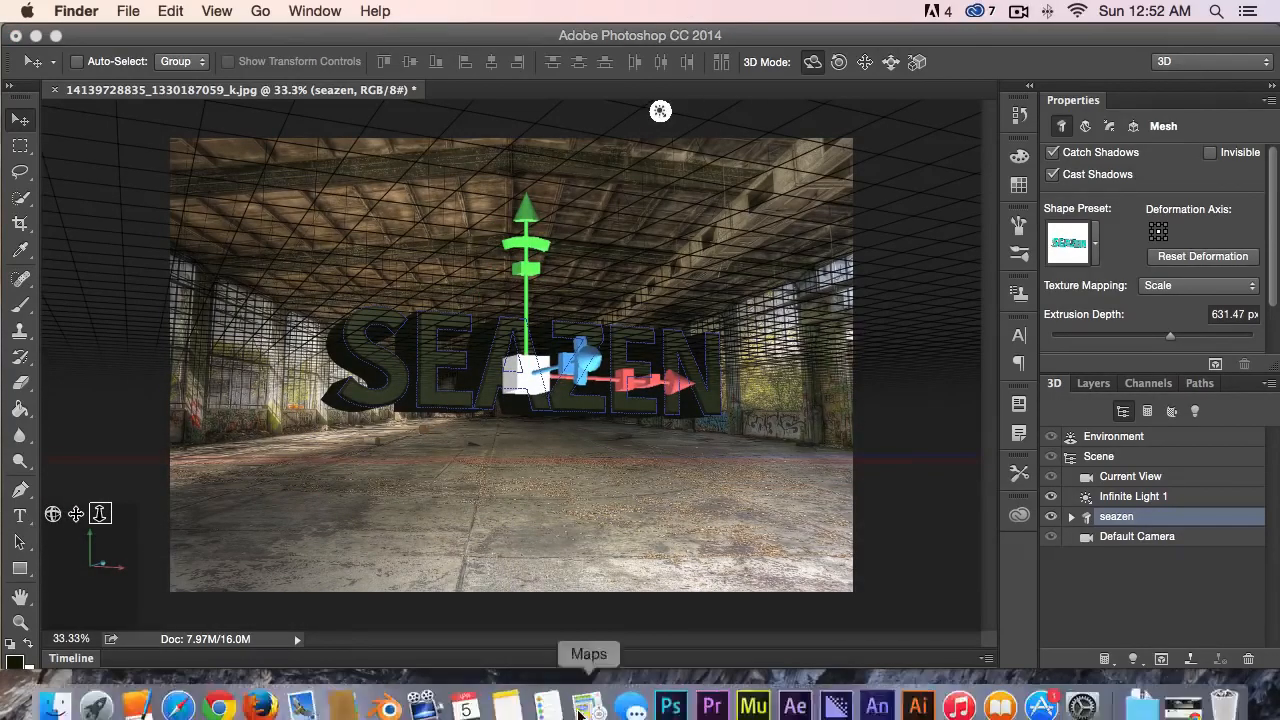
left_click(99, 513)
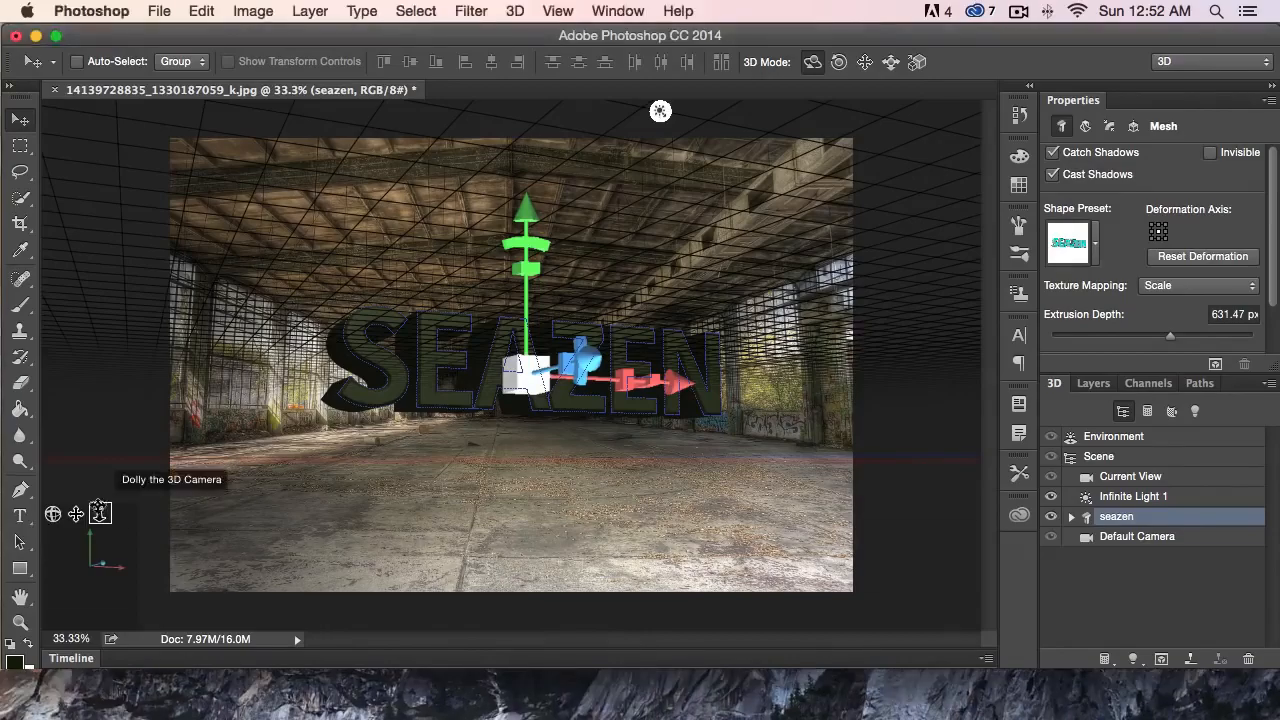
left_click_drag(100, 513, 146, 479)
key("alt+super+z")
key("alt+super+z")
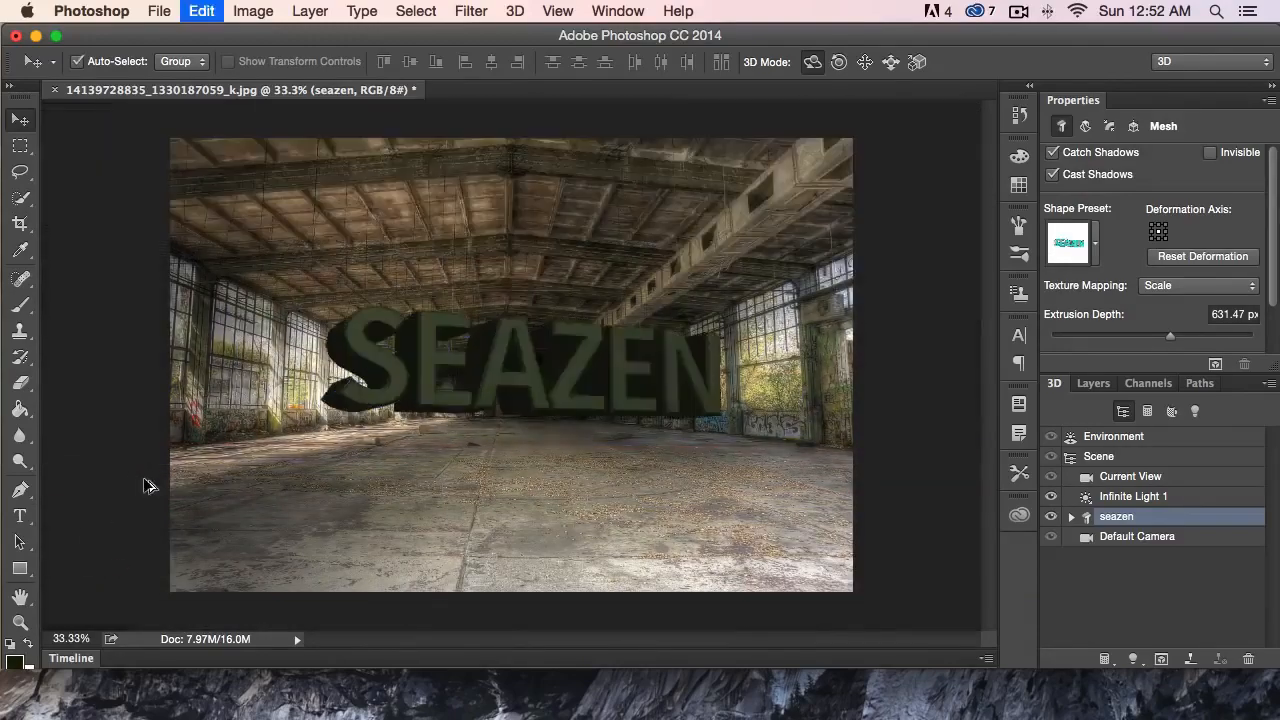
key("alt+super+z")
key("alt+super+z")
key("alt+super+z")
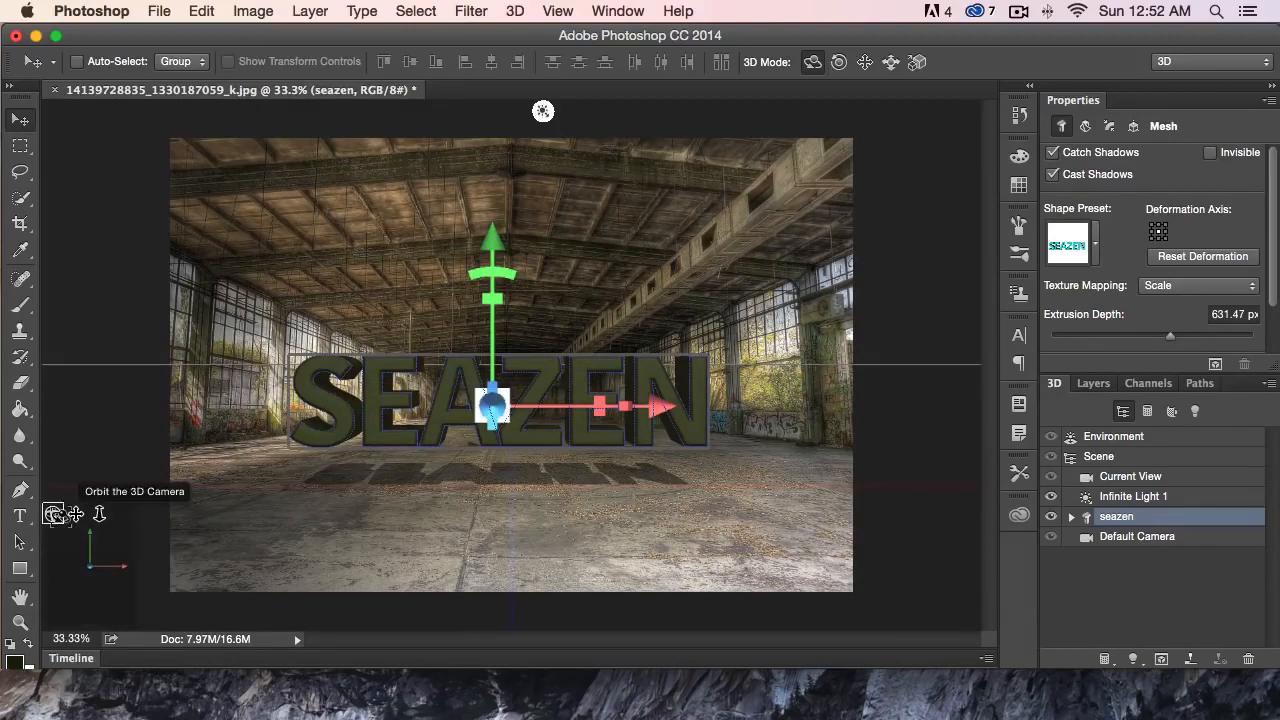
Orbit the 3D camera to show the SEAZEN text at an angle and move the text to the ground plane
left_click_drag(55, 515, 96, 514)
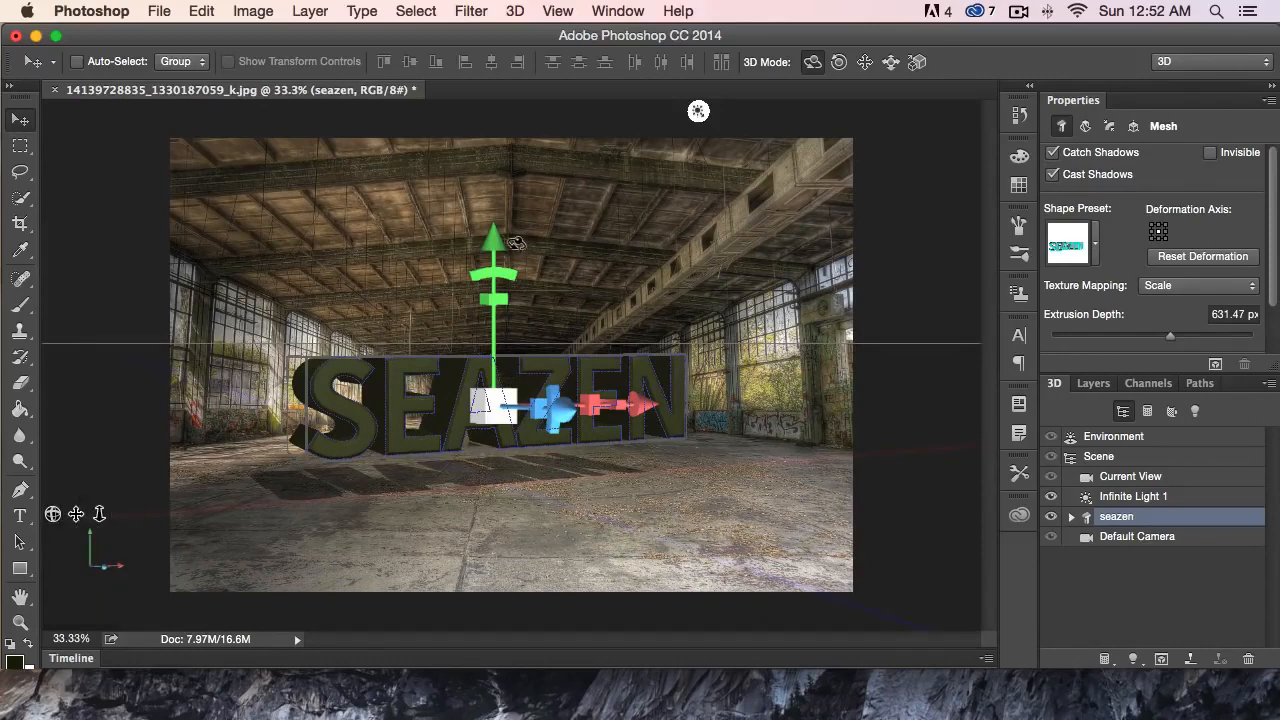
left_click_drag(494, 238, 425, 215)
left_click(513, 11)
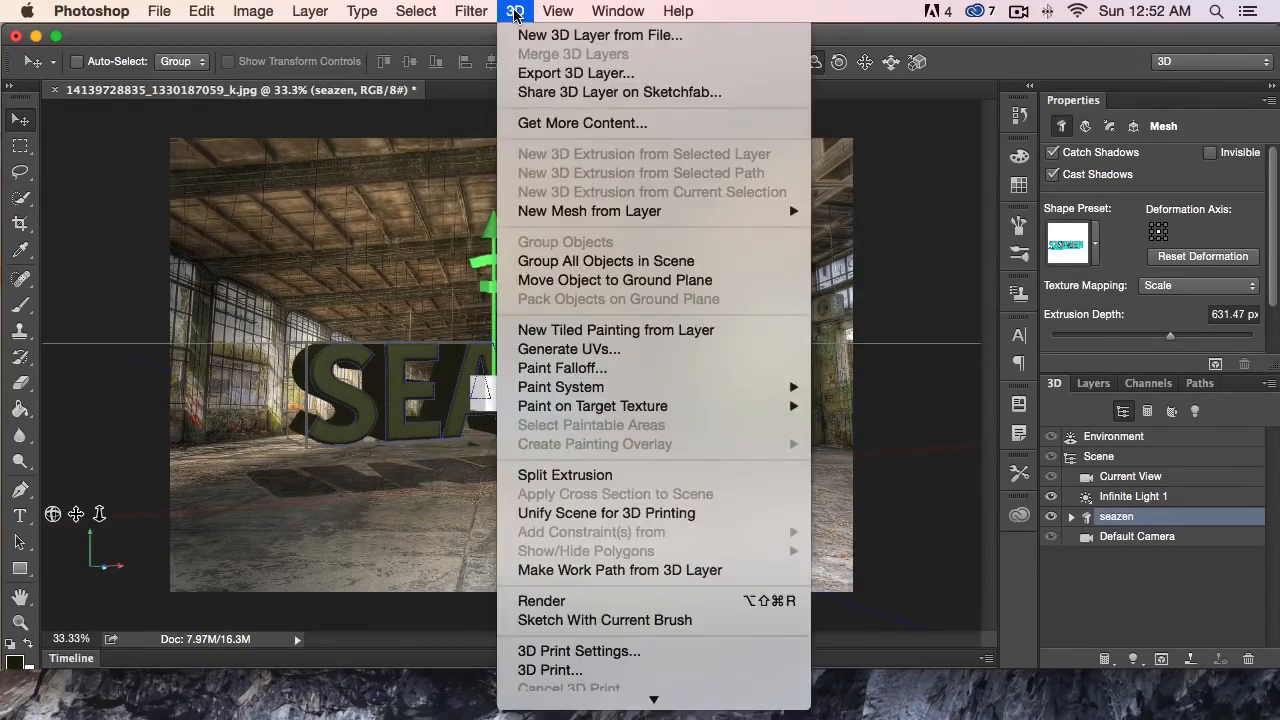
left_click(555, 280)
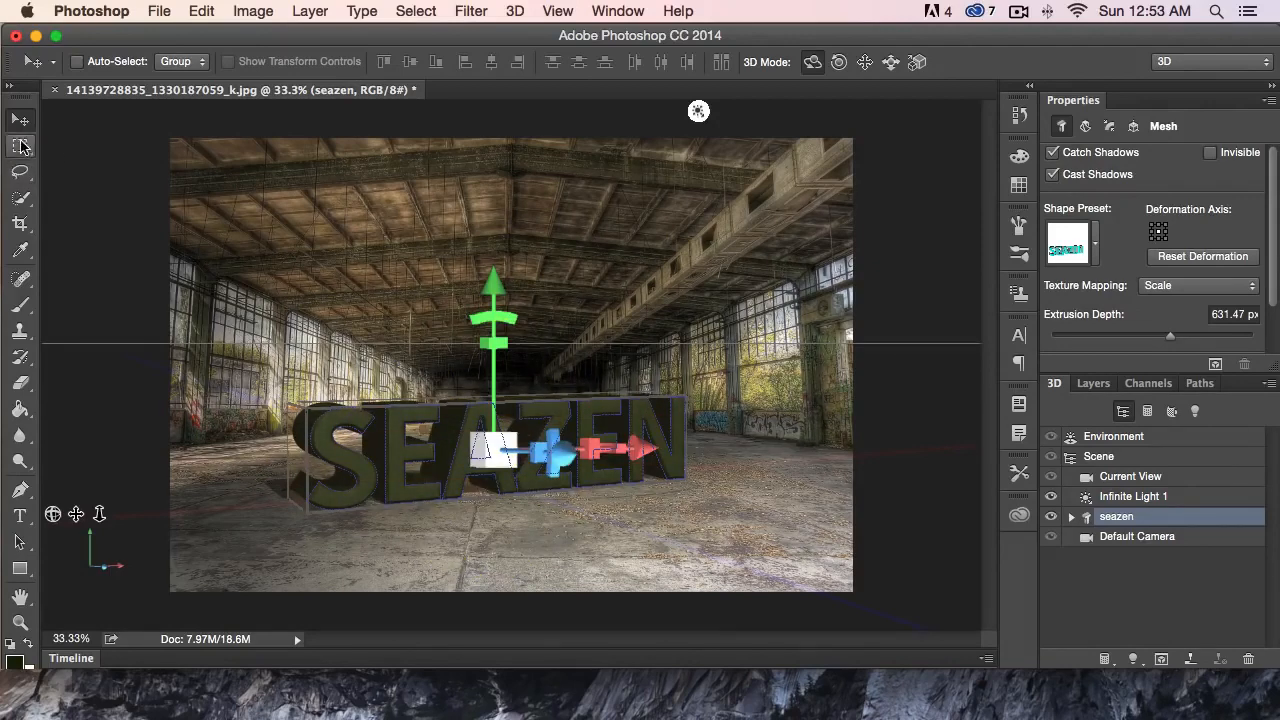
Switch to the Rectangular Marquee tool and render the 3D scene
left_click(19, 147)
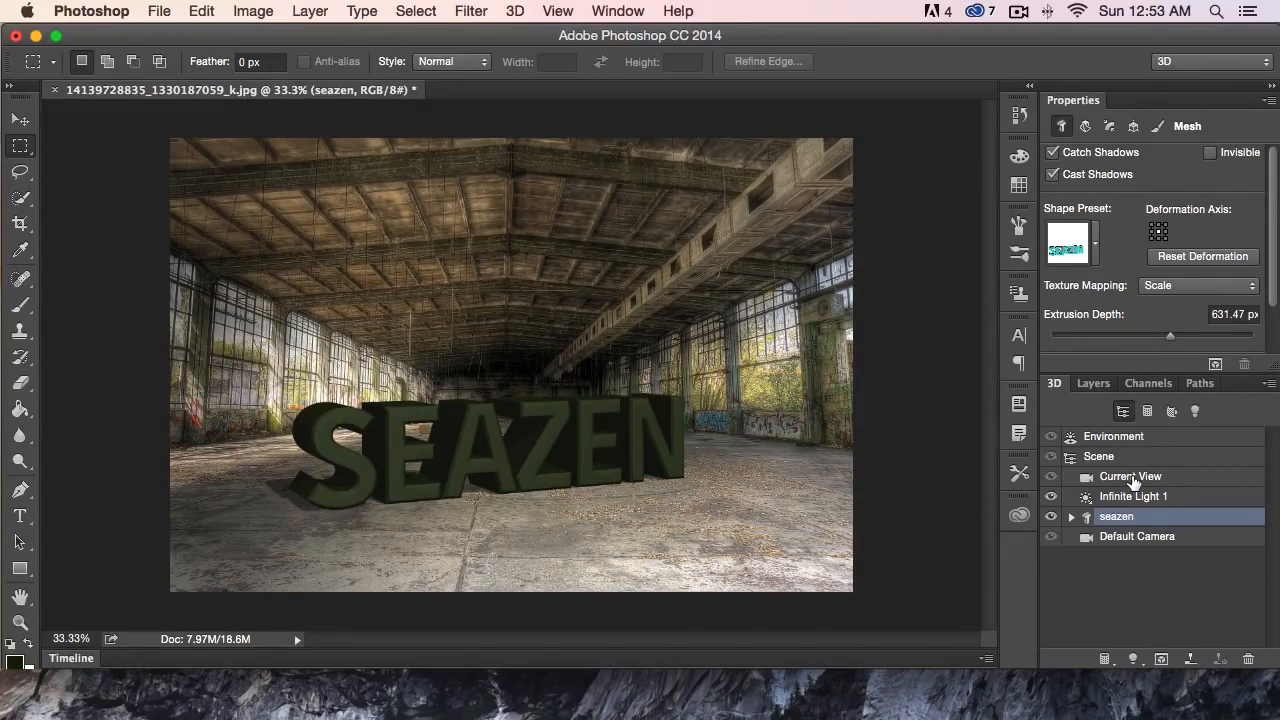
left_click(1161, 660)
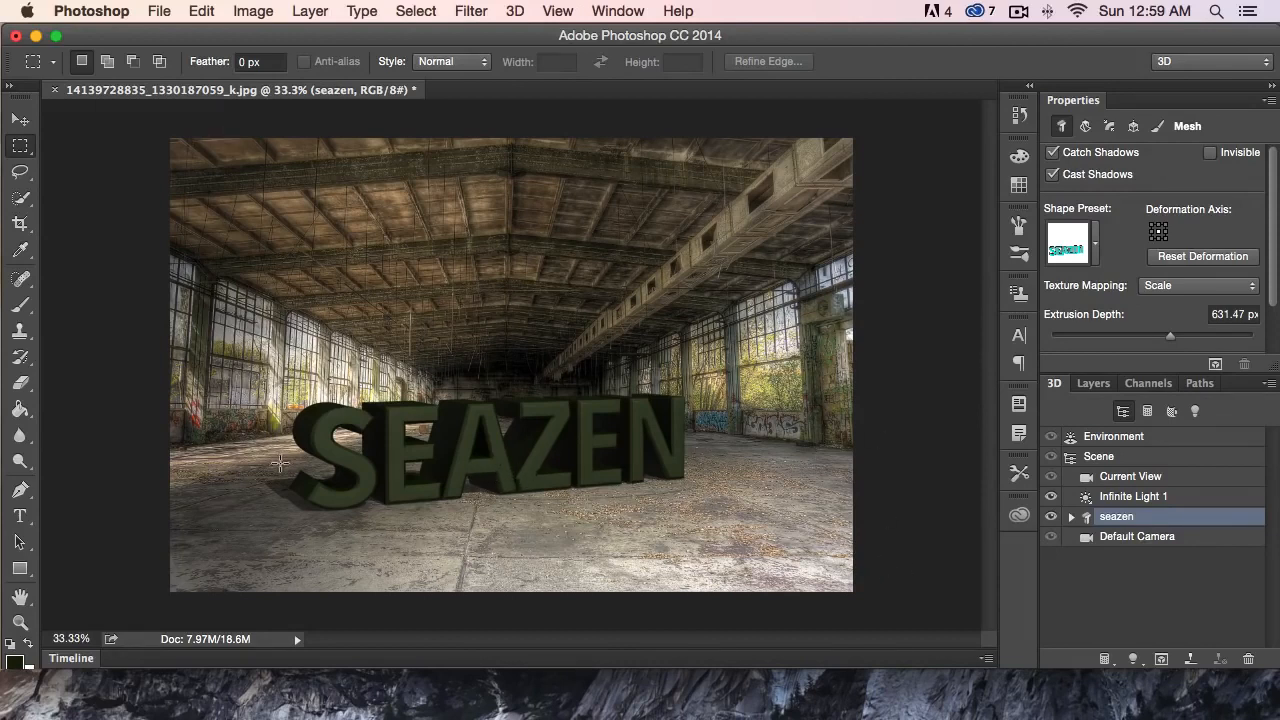
Try saving the image as a JPEG copy on the Desktop, and cancel the save
left_click(158, 11)
left_click(160, 218)
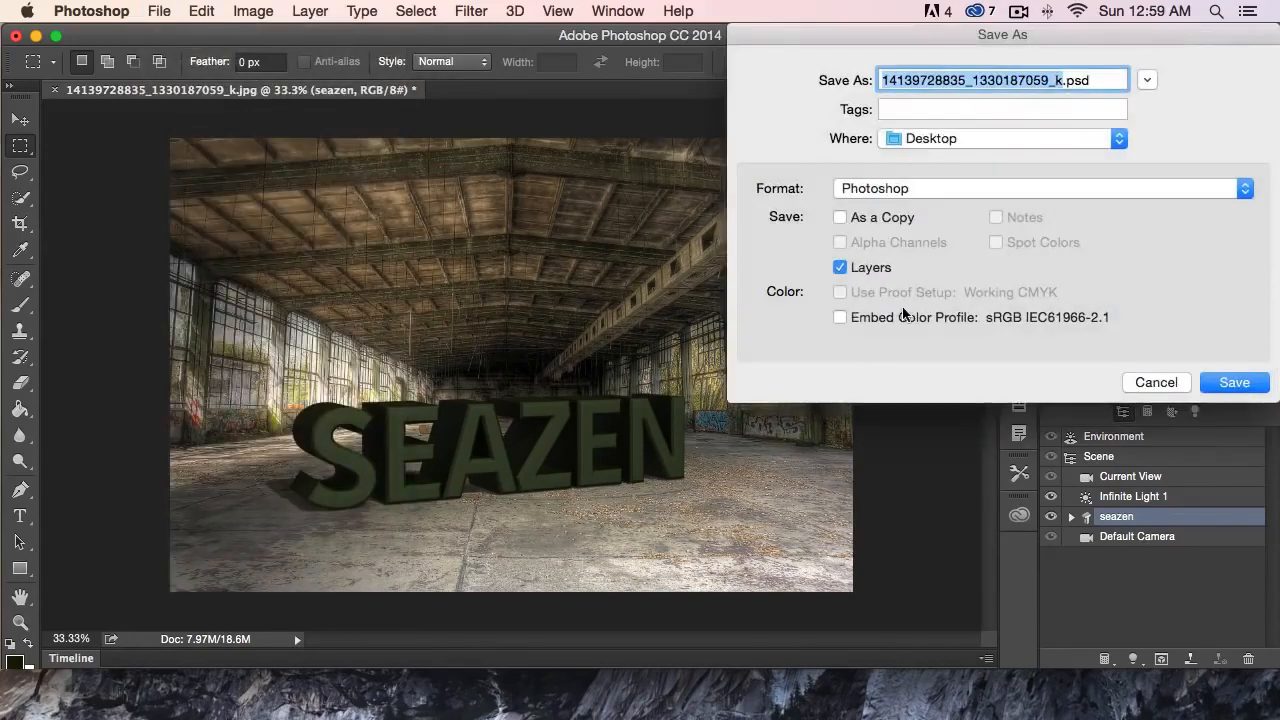
left_click(903, 188)
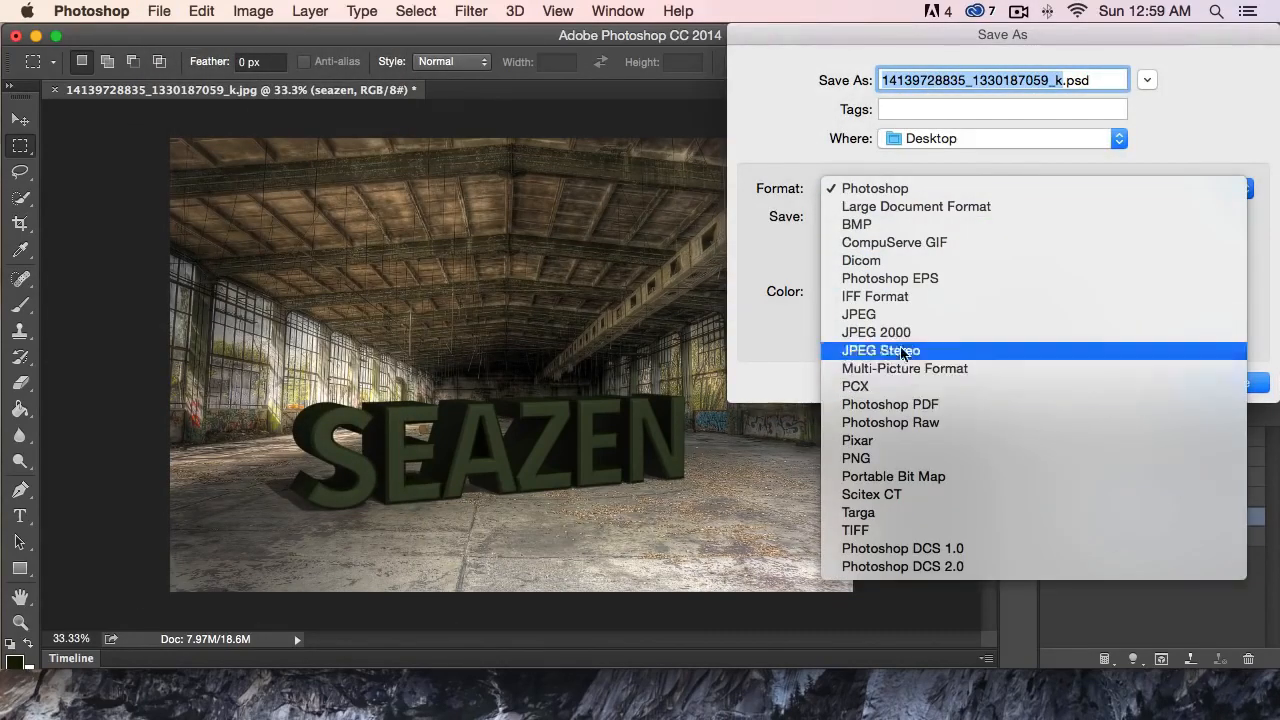
left_click(886, 316)
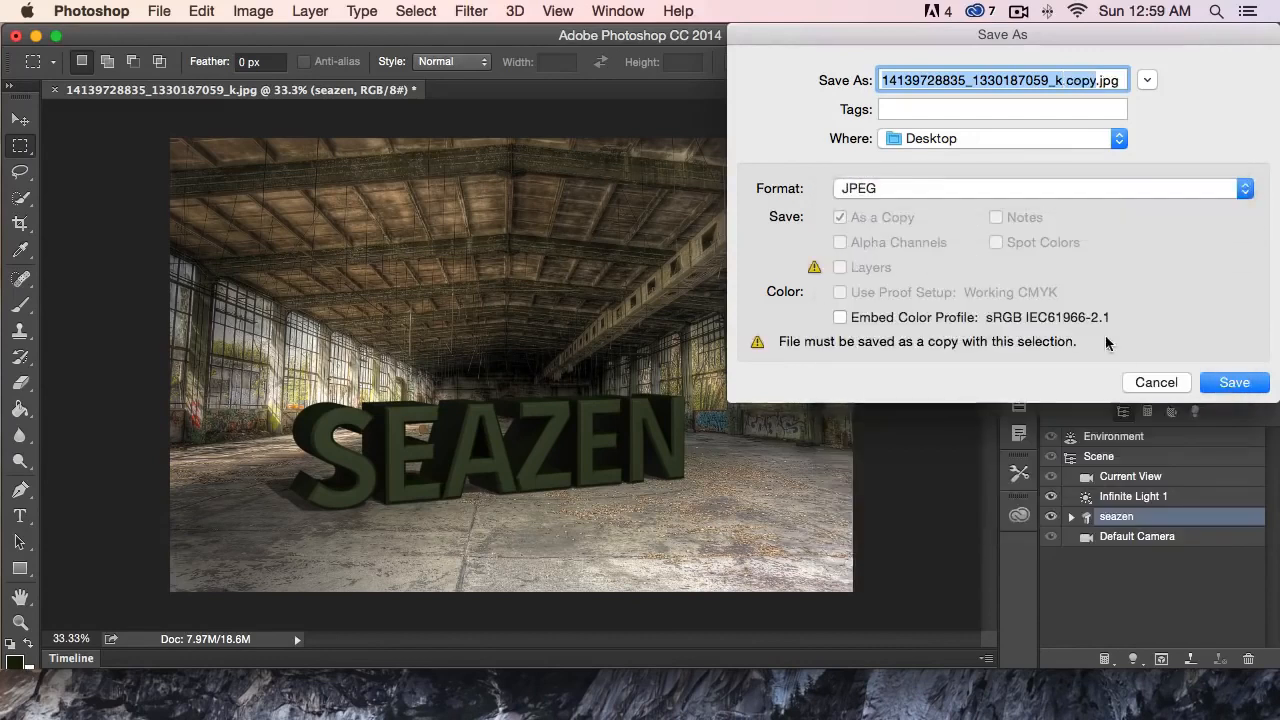
left_click(1158, 383)
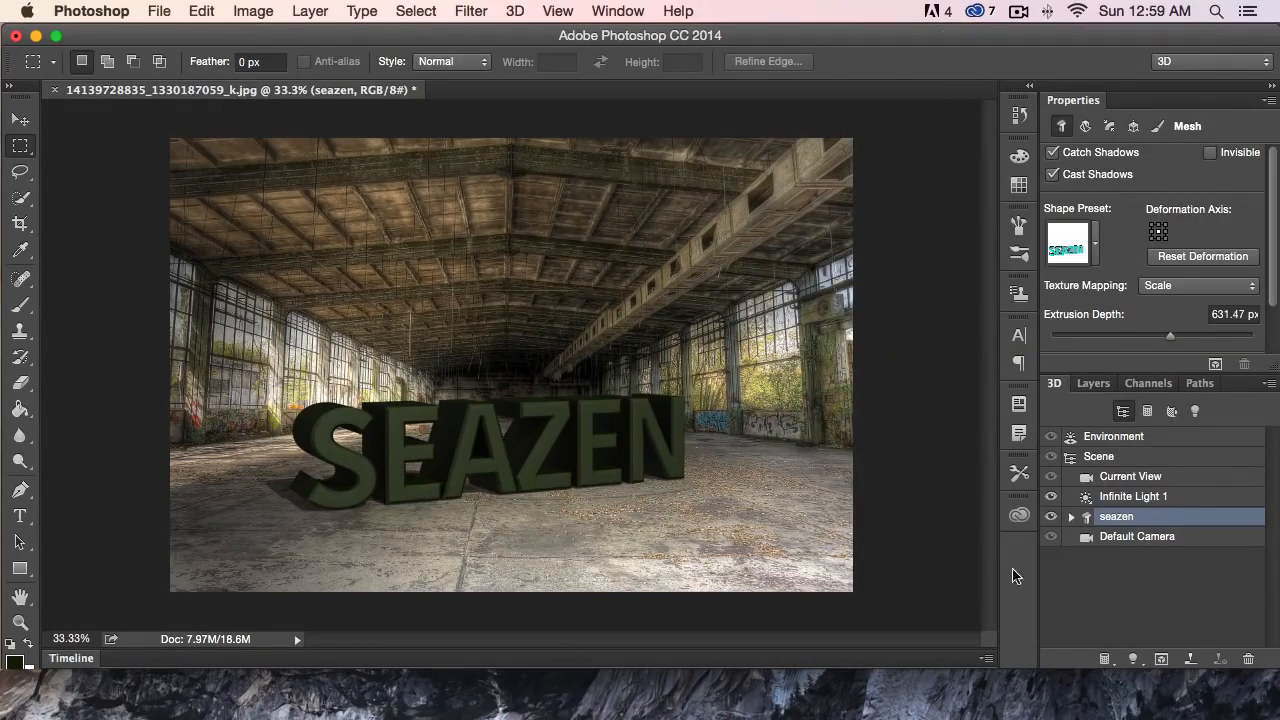
Expand the seazen mesh's material list, look through its materials and select the Extrusion Material
left_click(1071, 516)
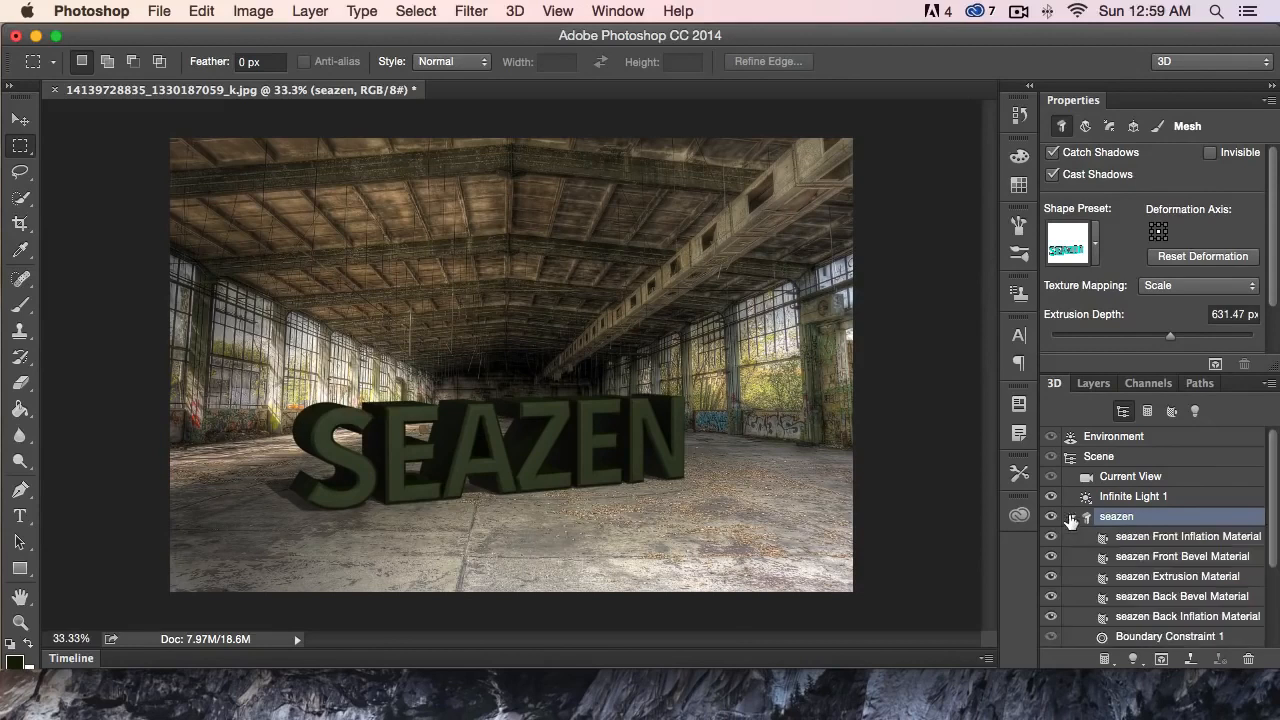
left_click(1135, 538)
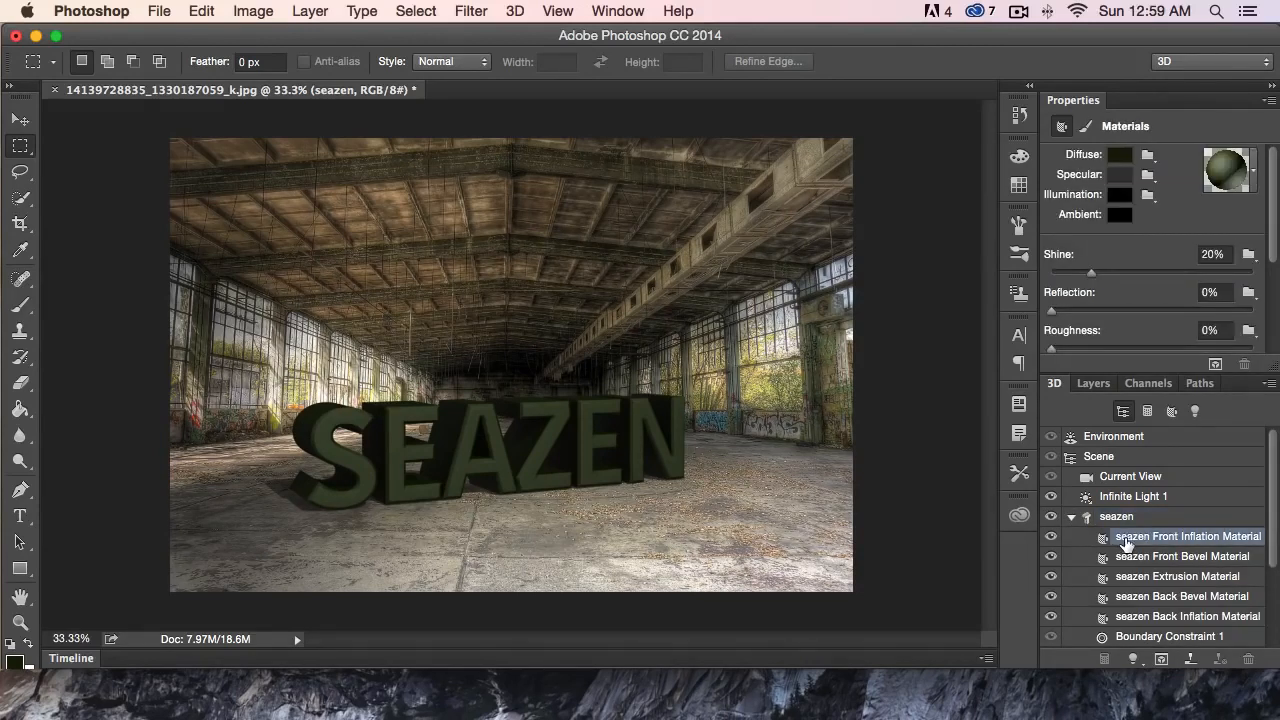
scroll(1124, 540, "down", 2)
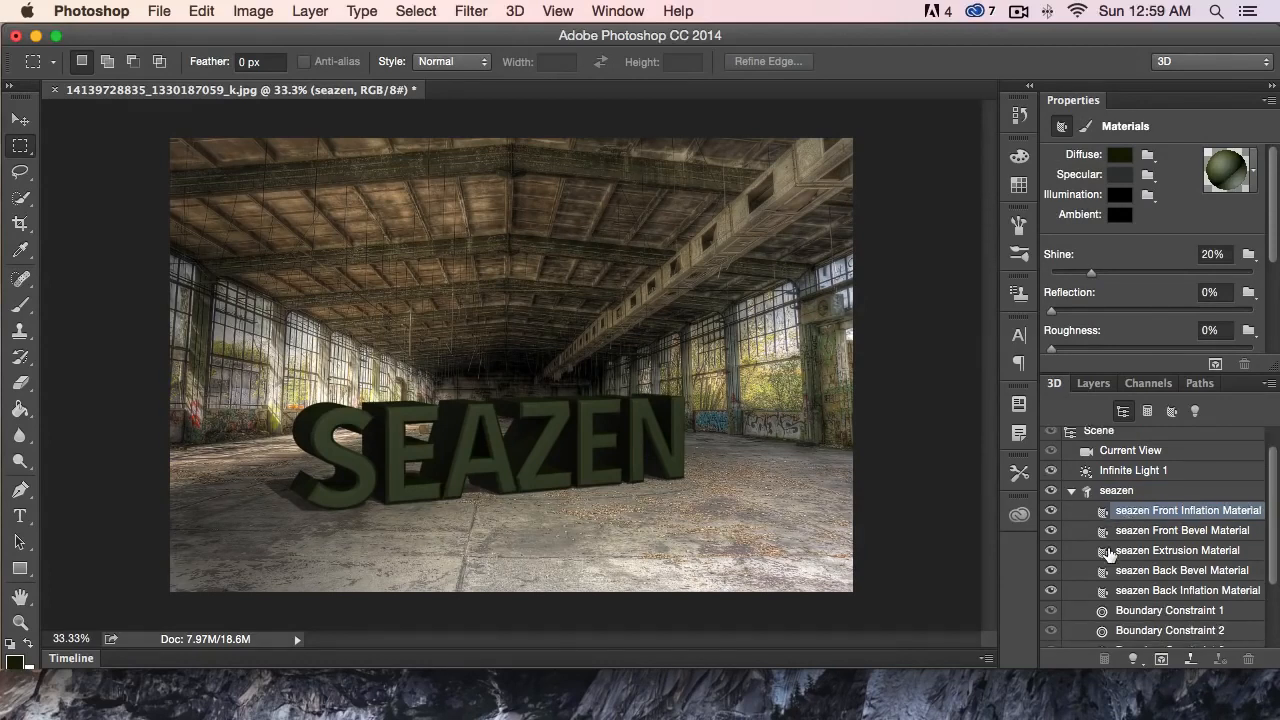
left_click(1122, 508)
left_click(1130, 527)
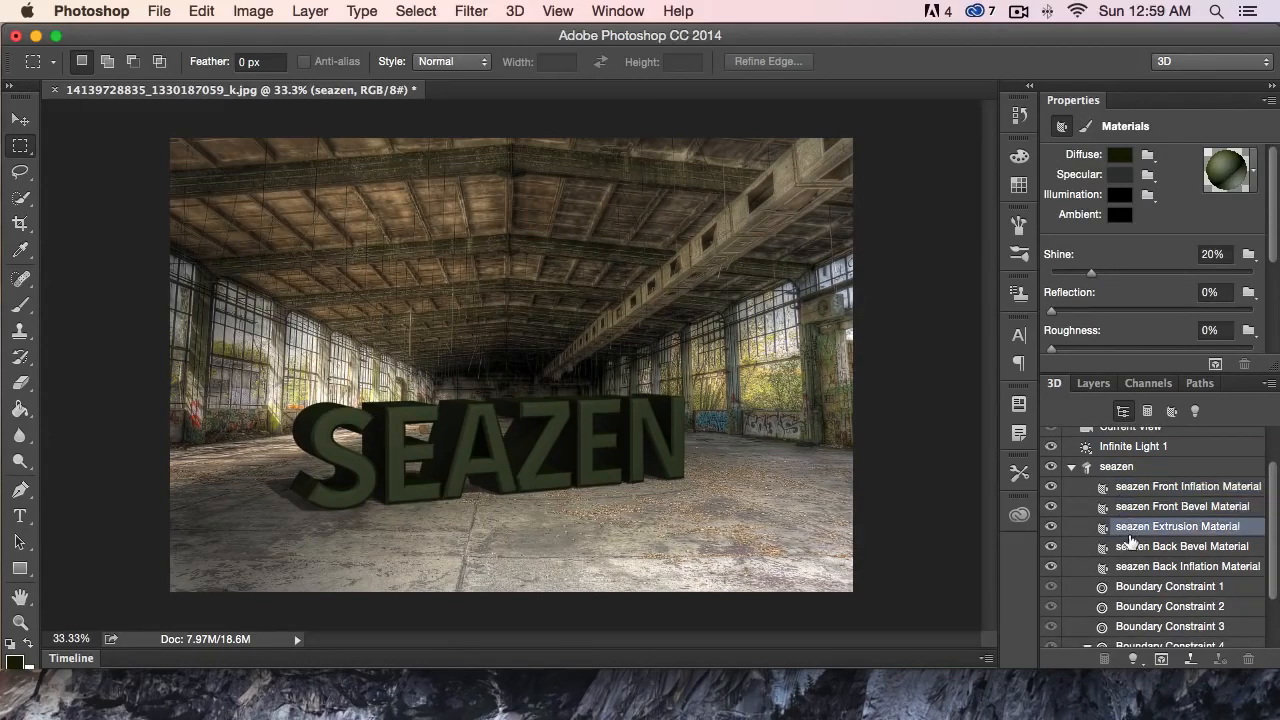
Try a pure red diffuse colour on the seazen Front Inflation Material and undo it
left_click(1133, 490)
scroll(1104, 540, "up", 2)
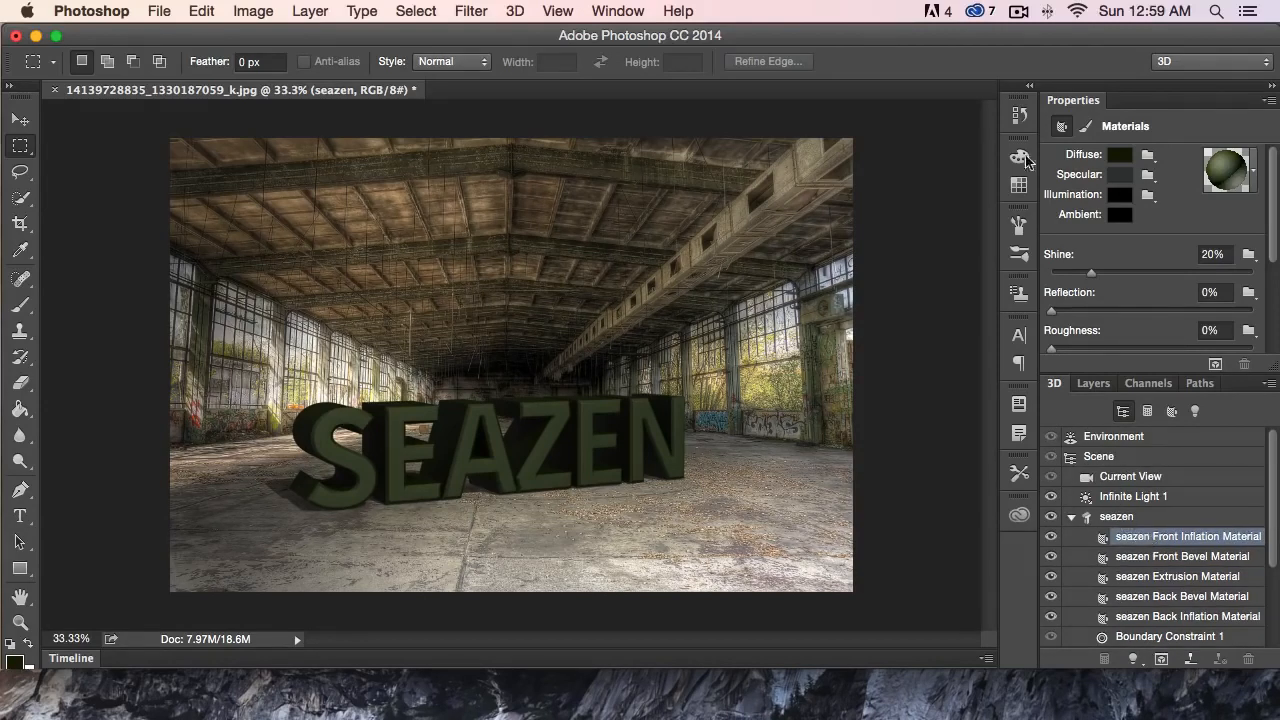
left_click(1119, 154)
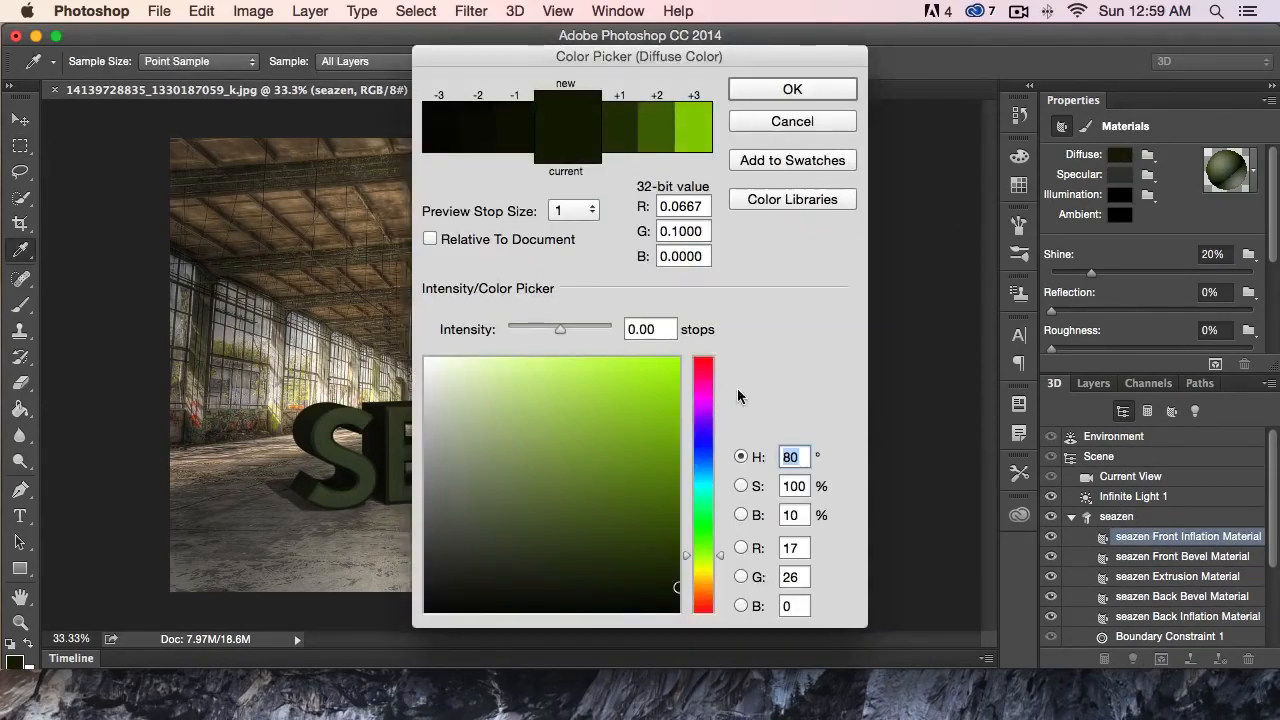
type("0")
left_click(679, 358)
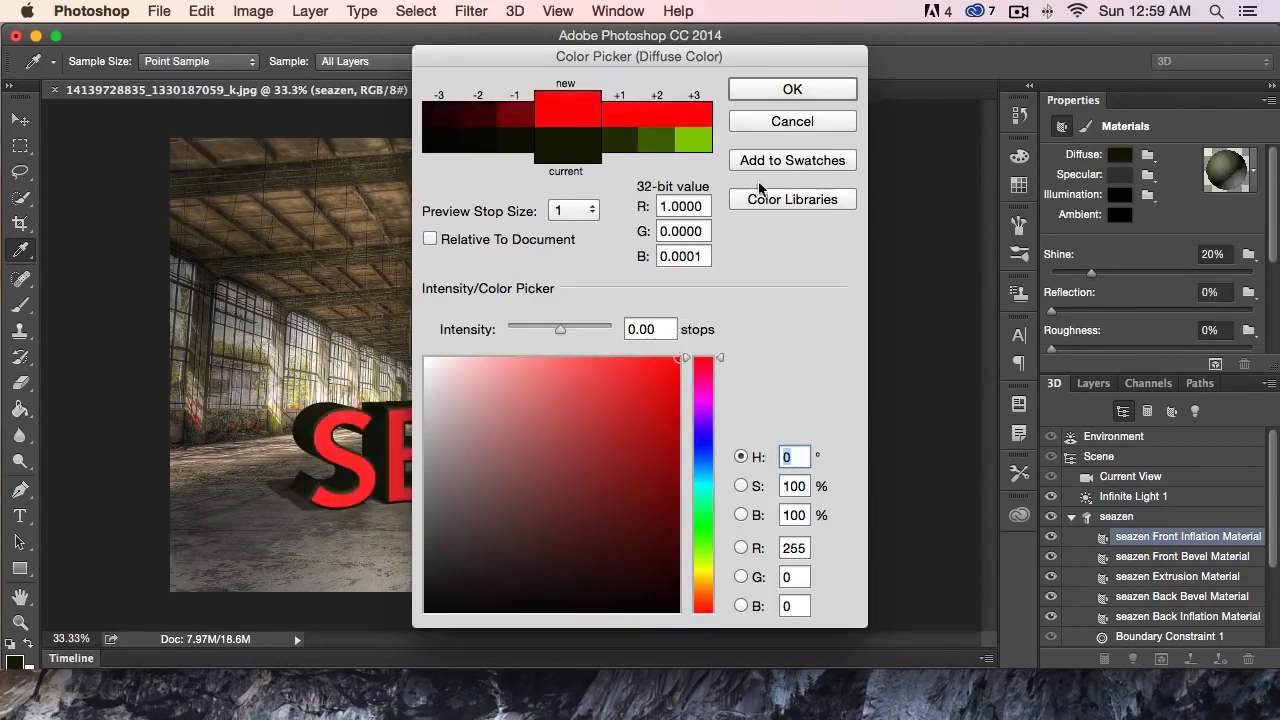
left_click(800, 90)
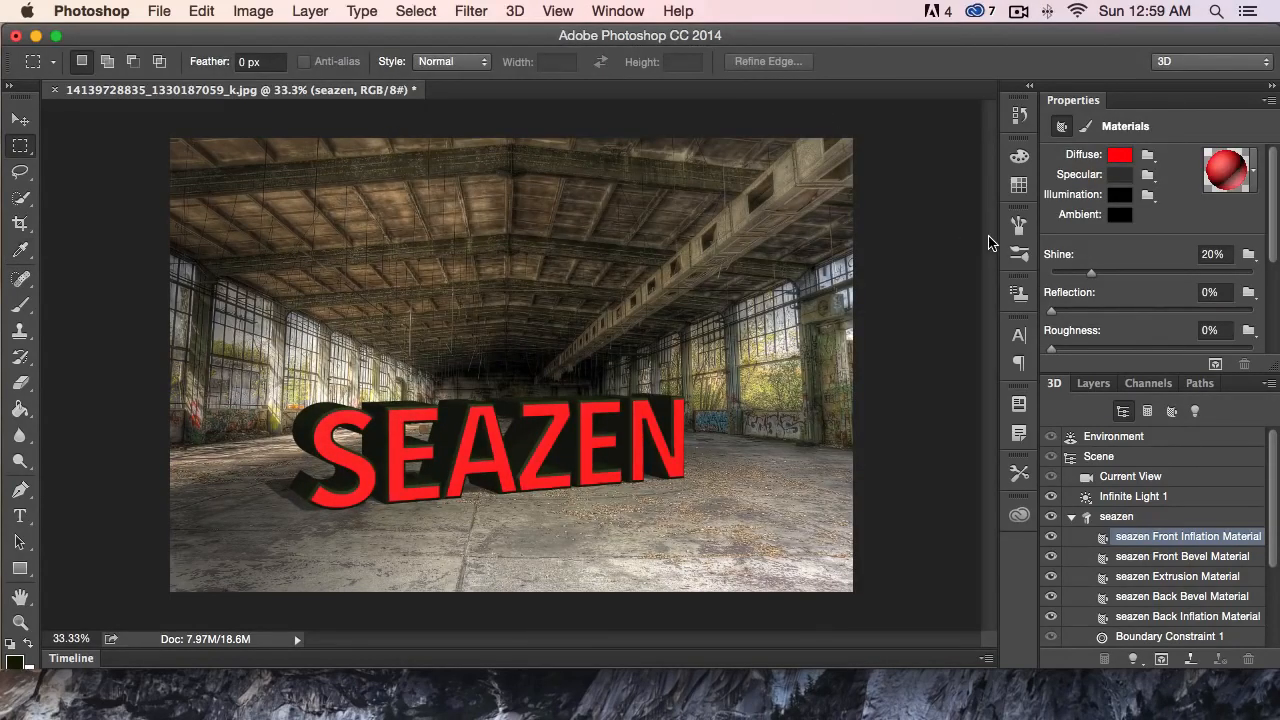
key("super+z")
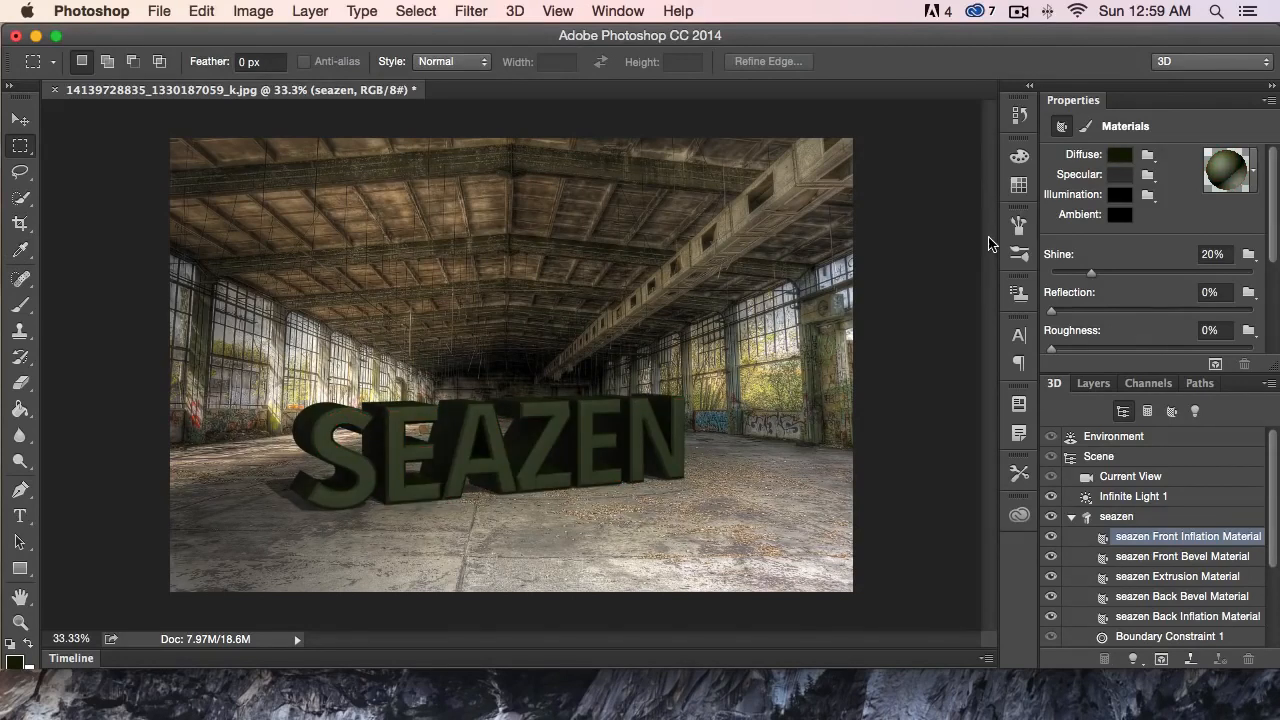
Select all five seazen materials, from Front Inflation to Back Inflation, and load MetalBase0122_L.jpg as their diffuse texture
scroll(1108, 568, "down", 2)
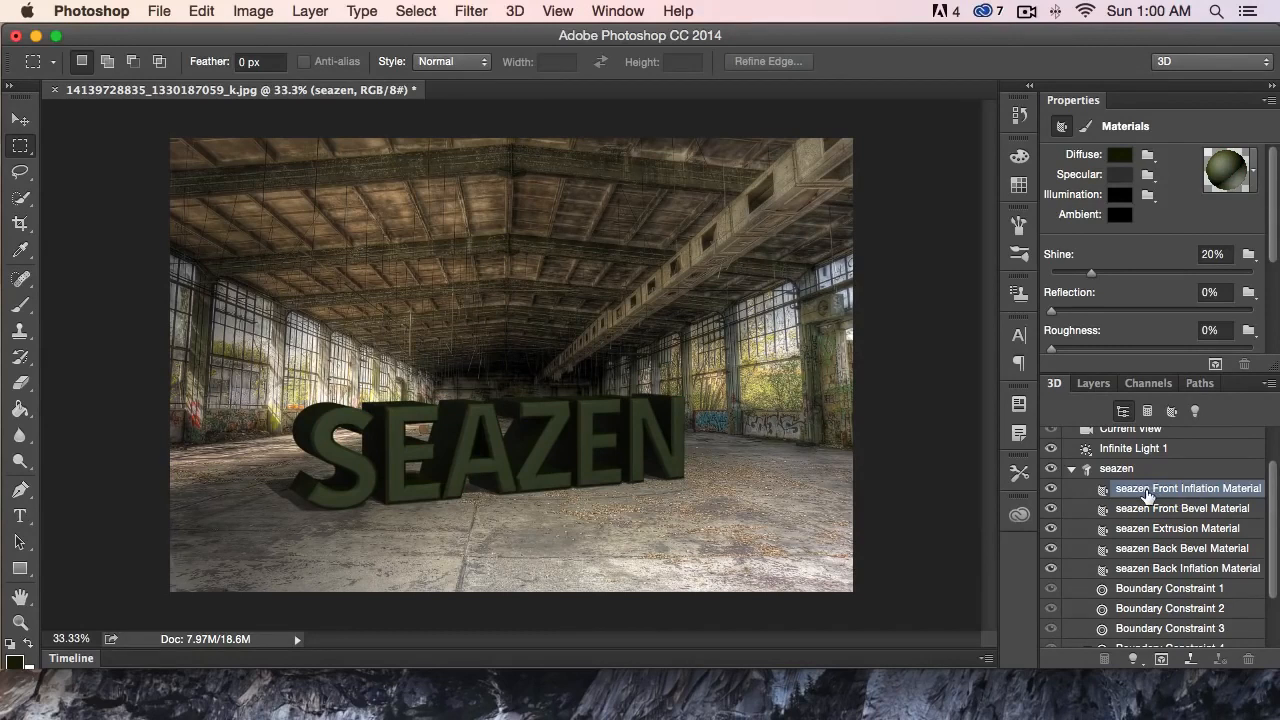
left_click(1118, 472)
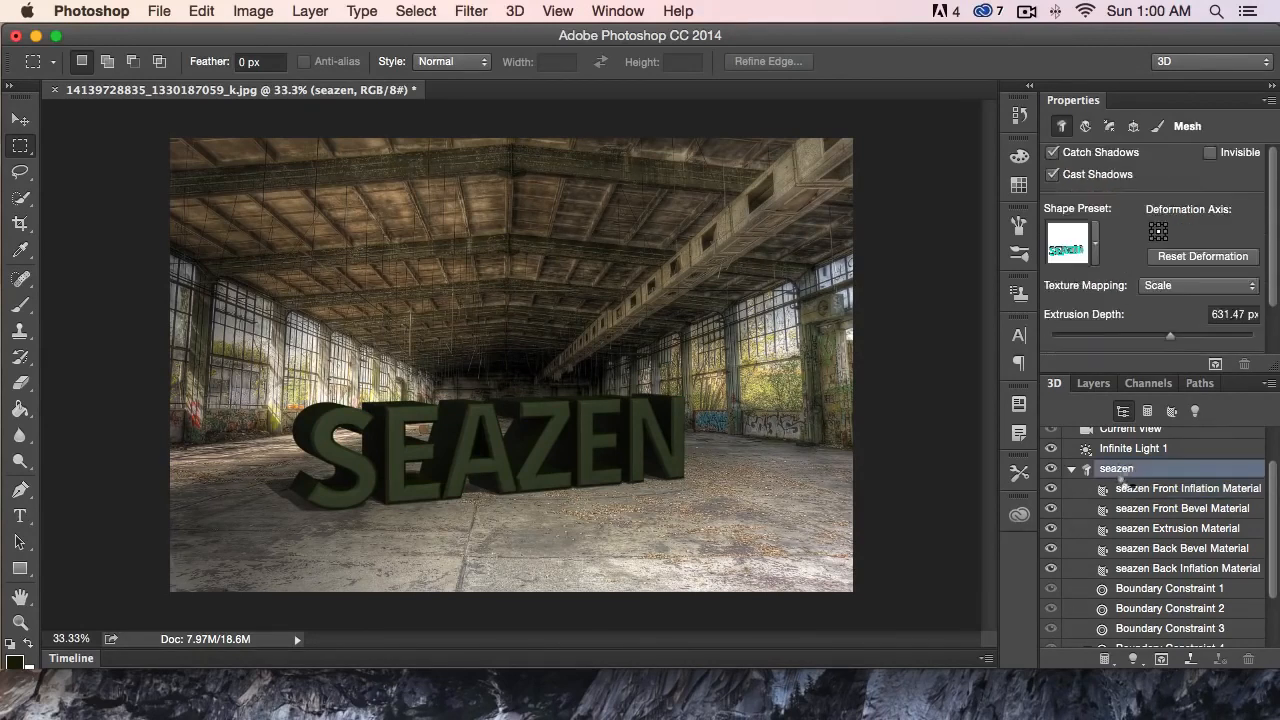
left_click(1130, 488)
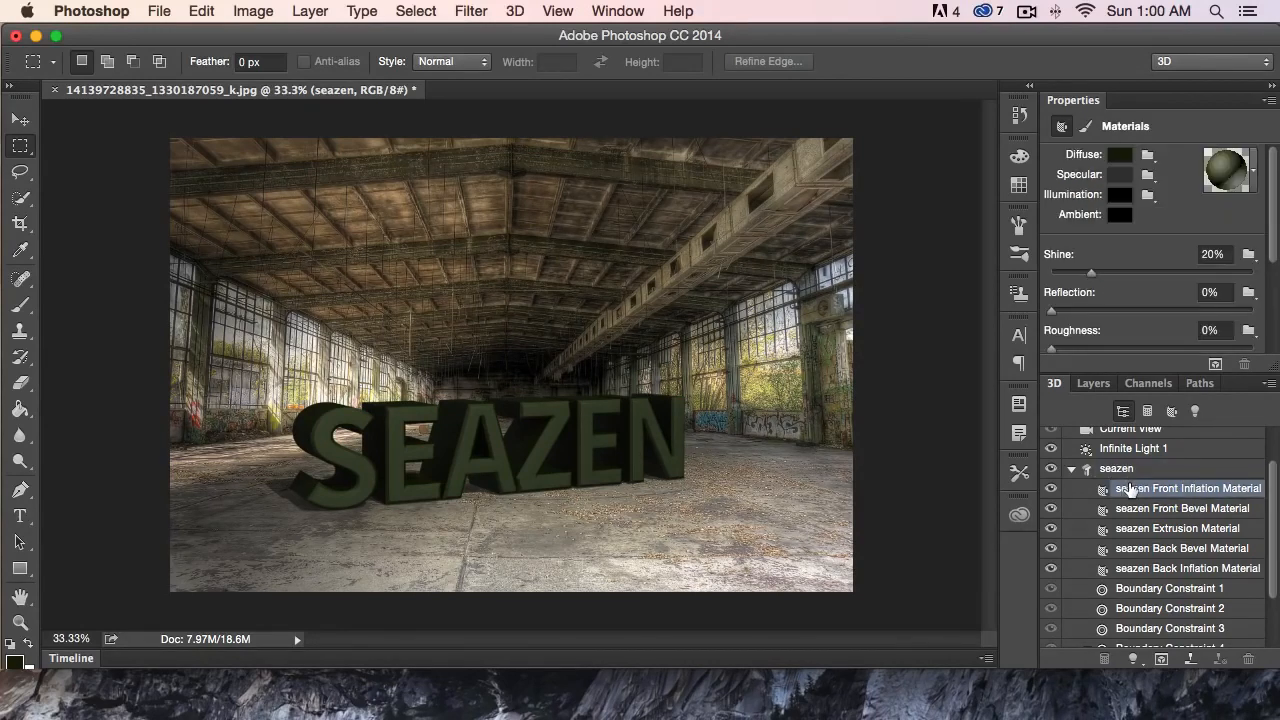
left_click(1143, 571, "shift")
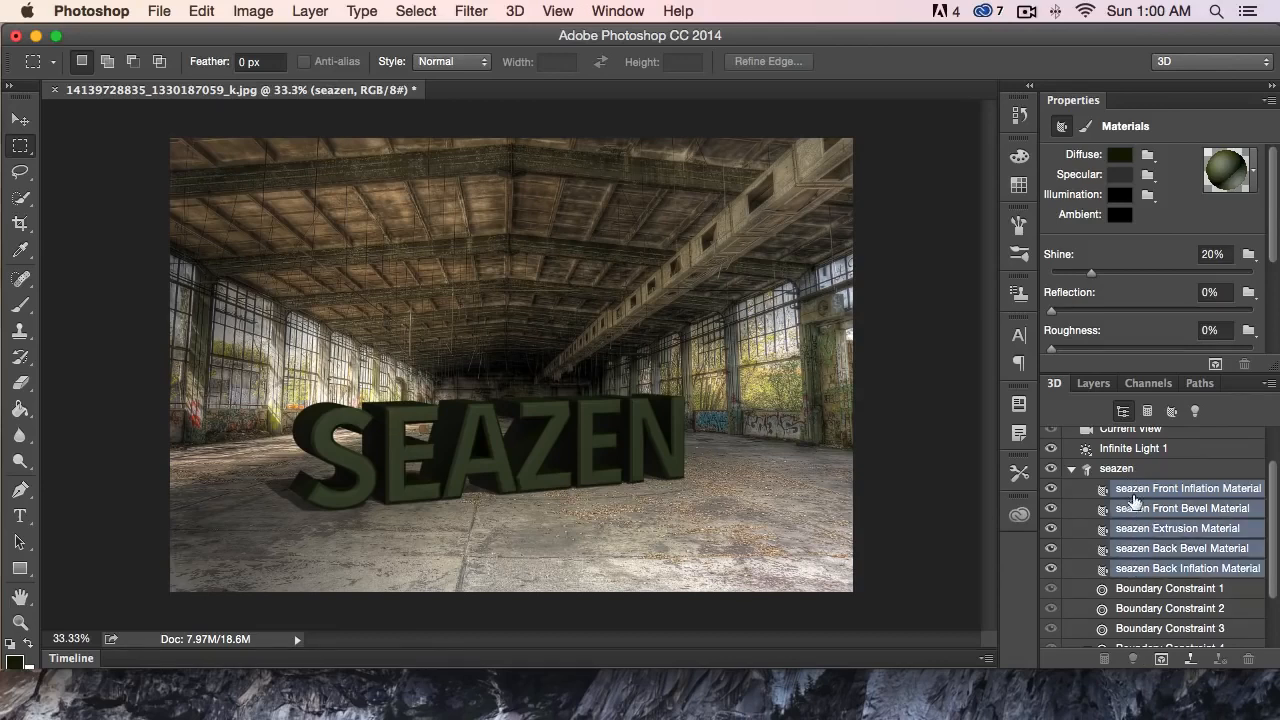
left_click(1148, 157)
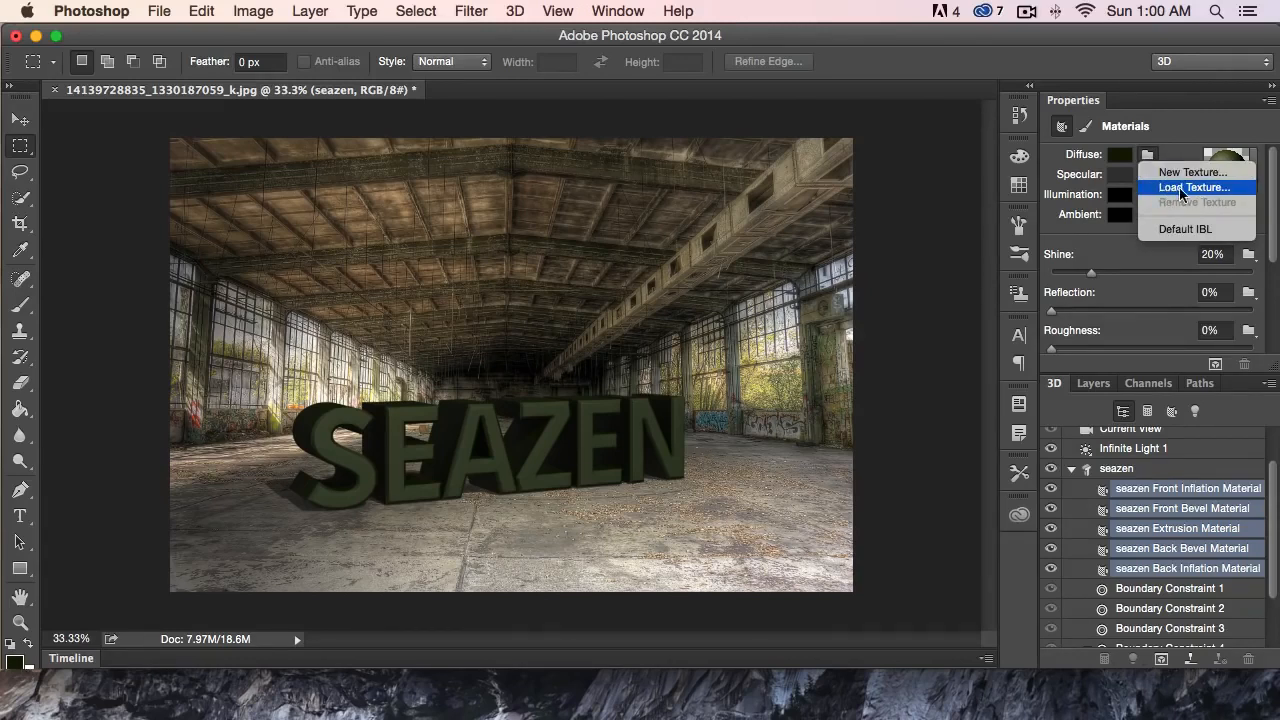
left_click(1187, 190)
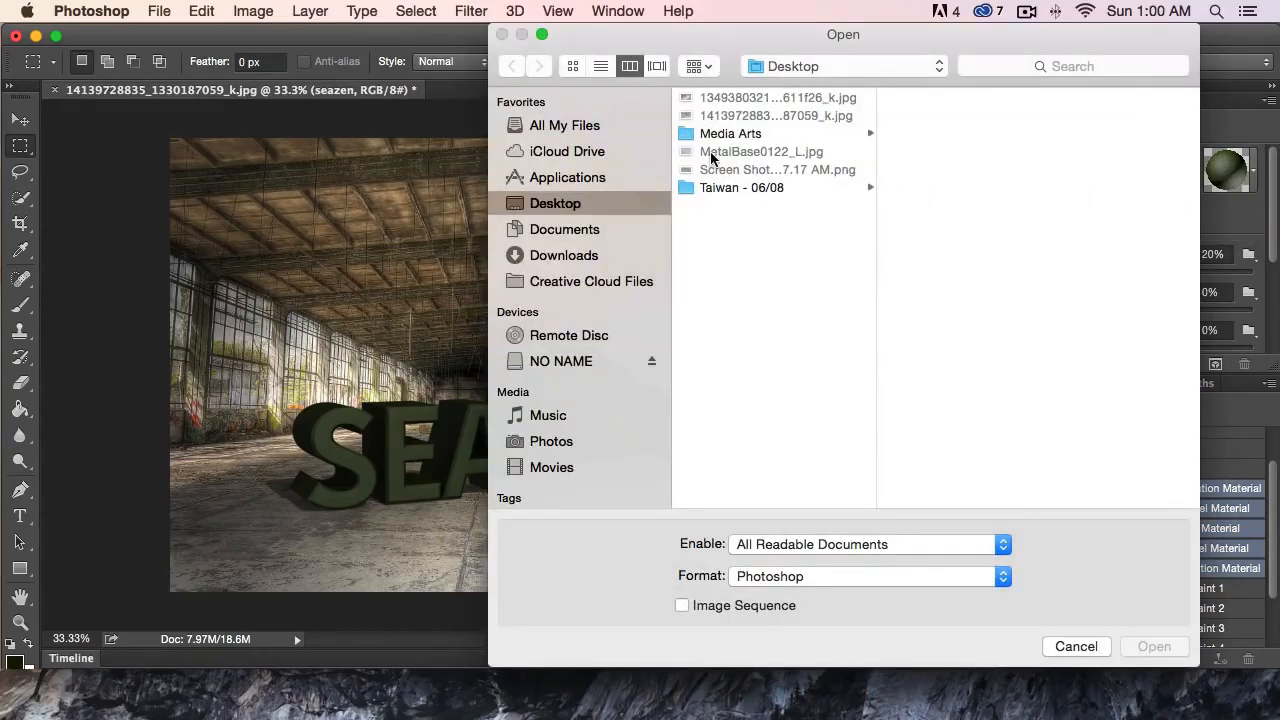
left_click(713, 155)
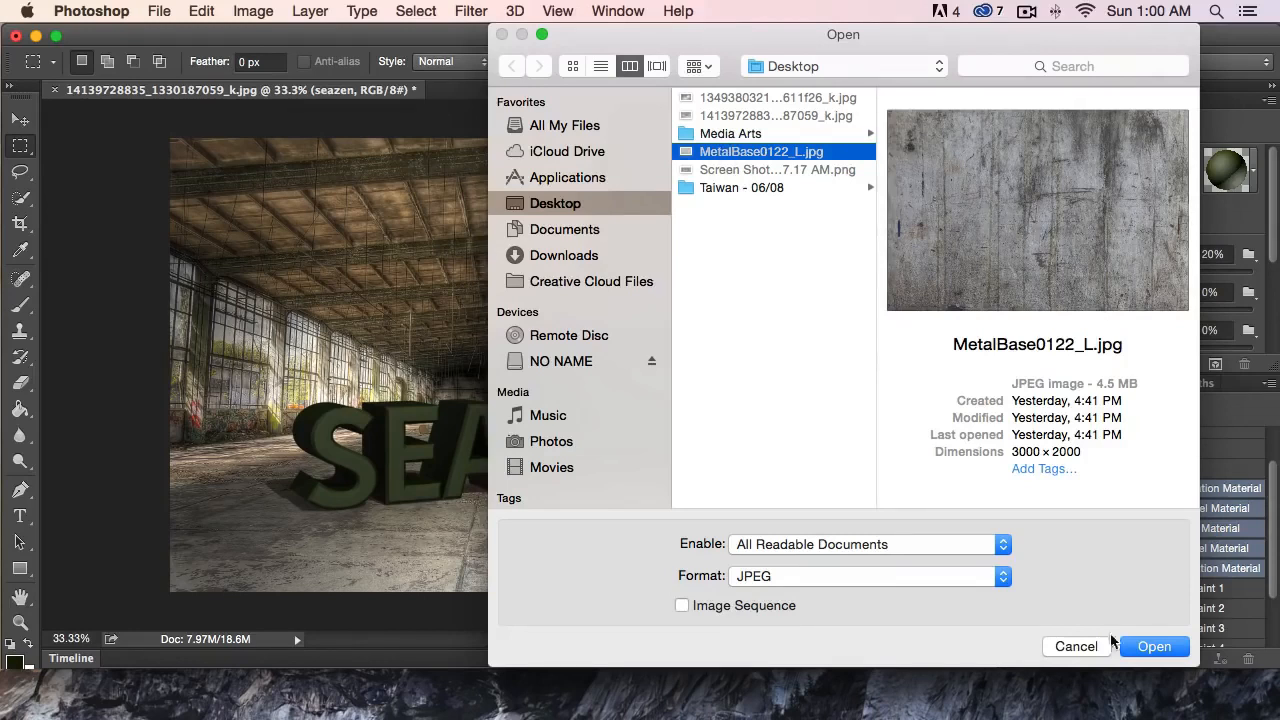
left_click(1157, 647)
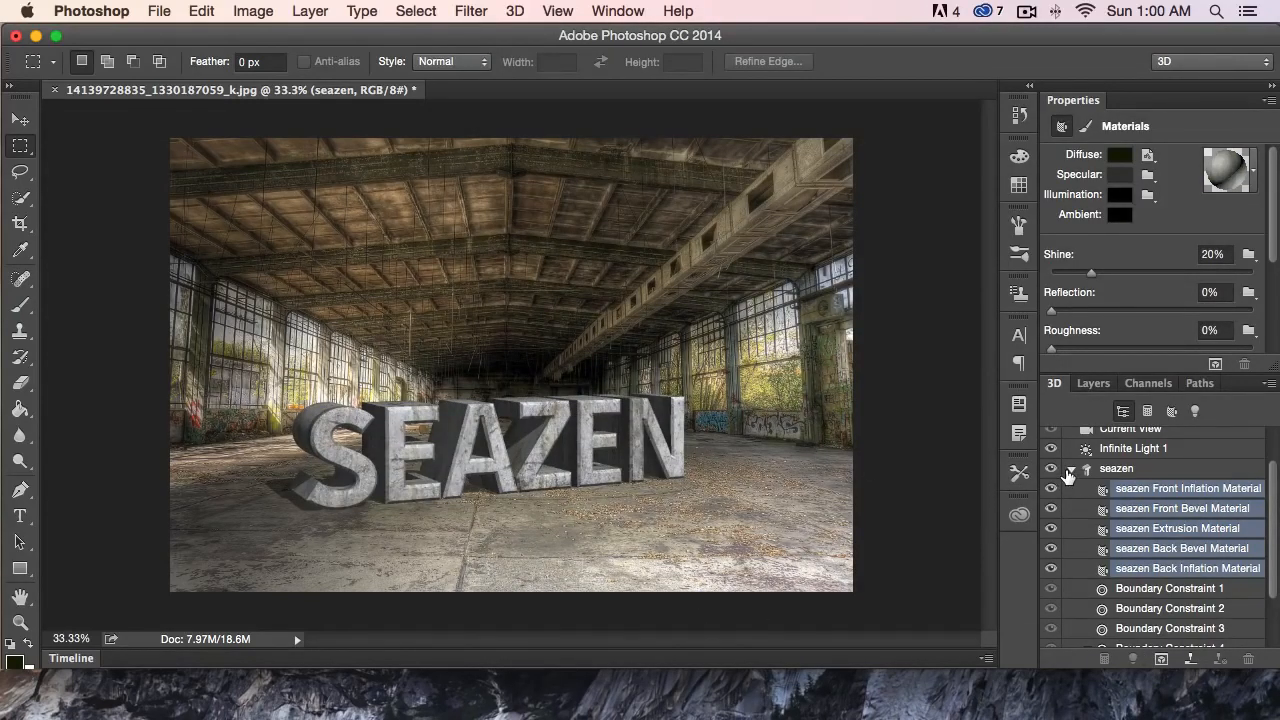
Examine the selected materials' shine, reflection, roughness, bump, opacity and refraction settings
scroll(1068, 474, "down", 3)
scroll(1068, 474, "up", 5)
scroll(1118, 223, "down", 5)
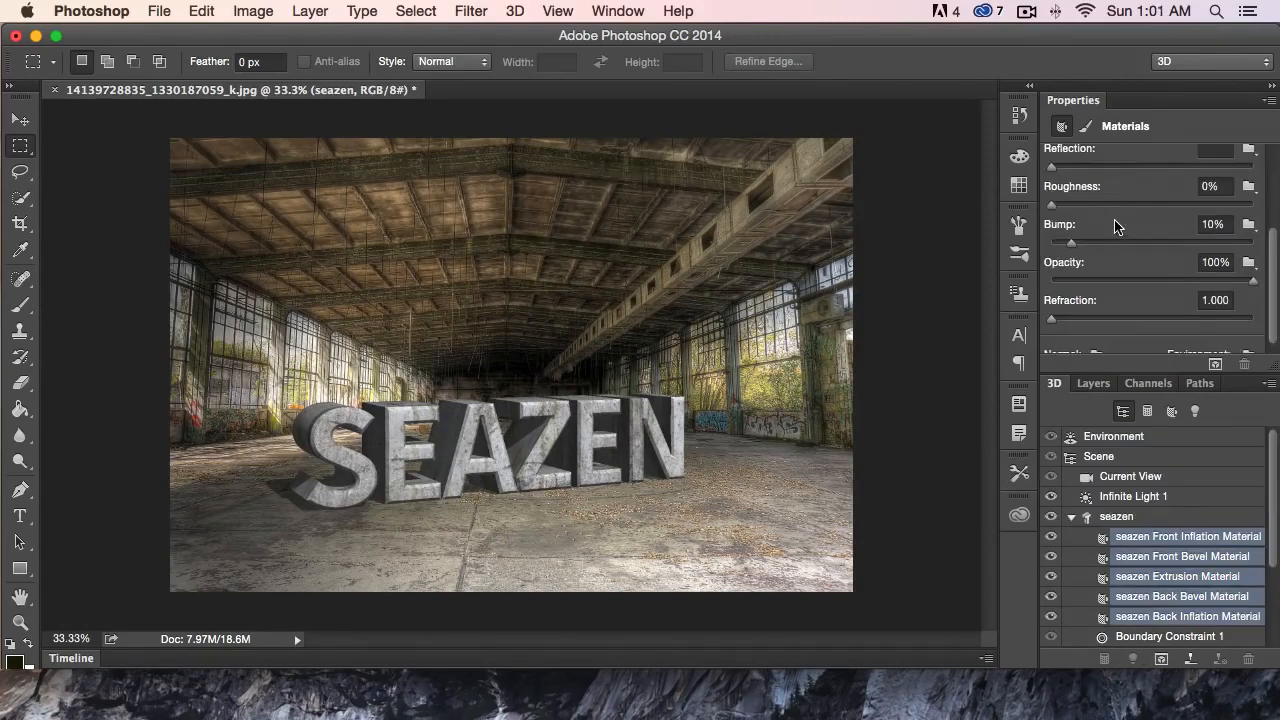
scroll(1120, 225, "down", 1)
scroll(1125, 228, "up", 5)
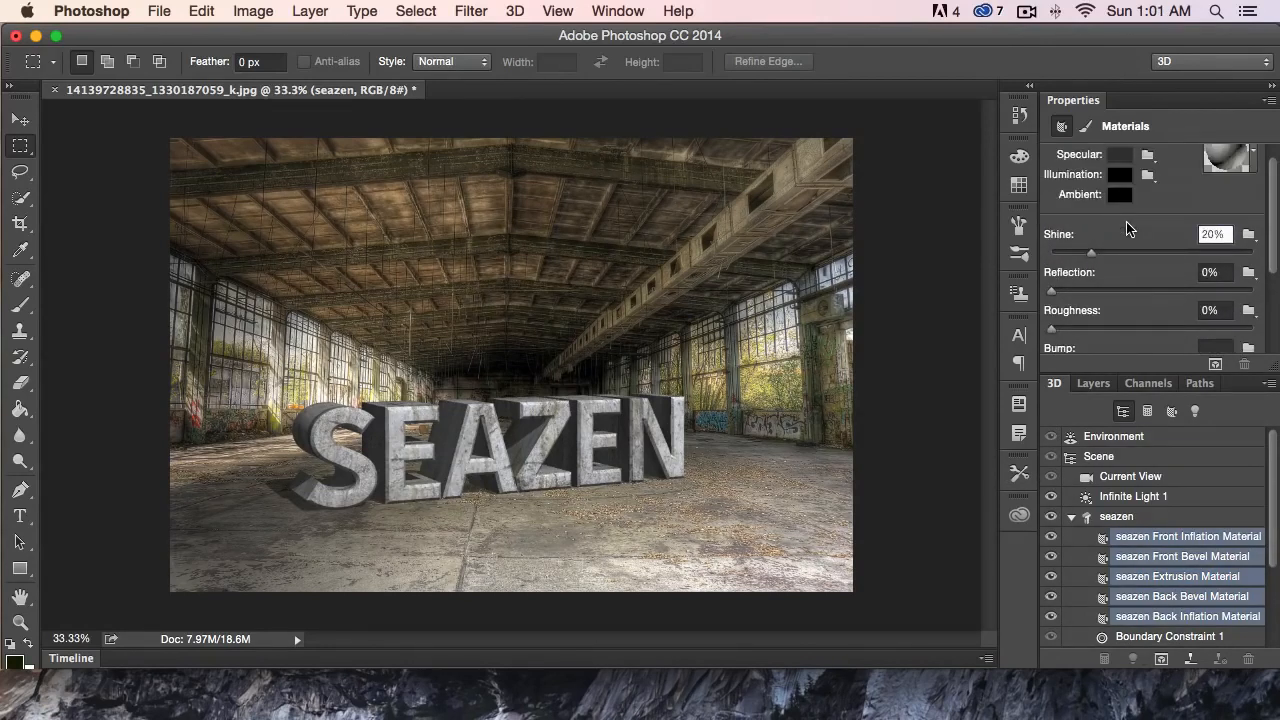
scroll(1126, 229, "down", 1)
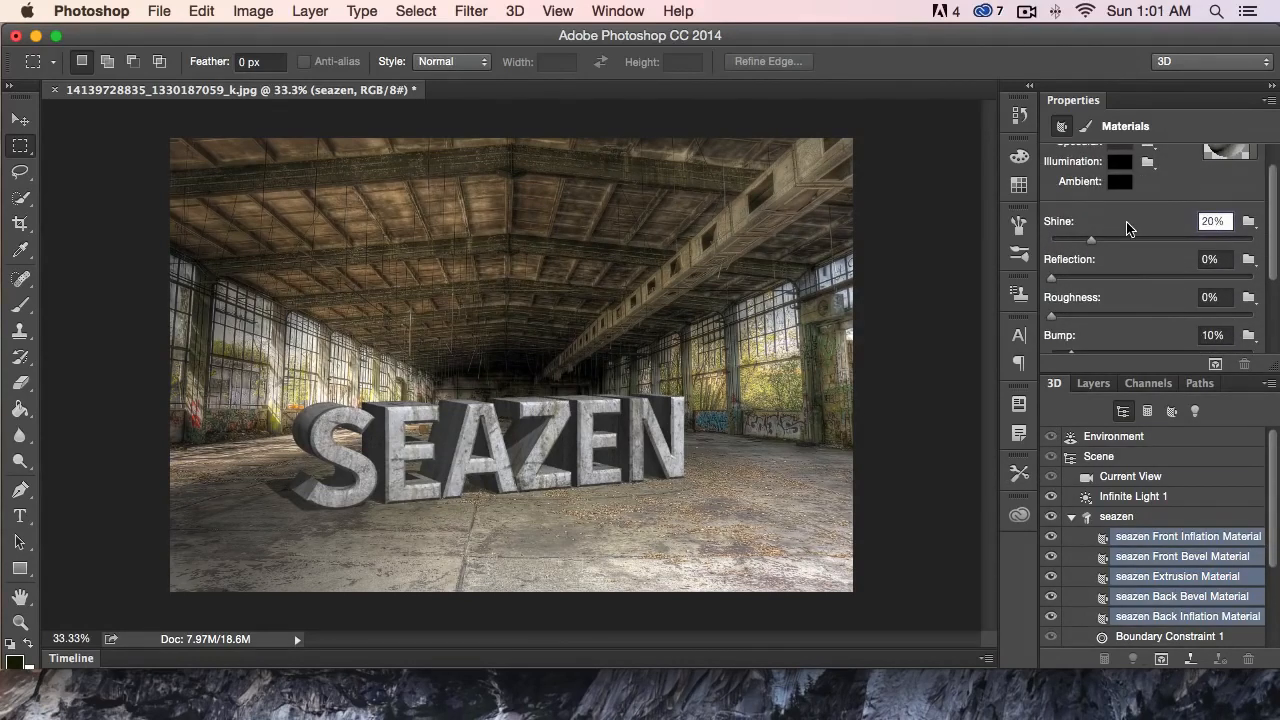
scroll(1122, 231, "up", 2)
scroll(1111, 237, "down", 4)
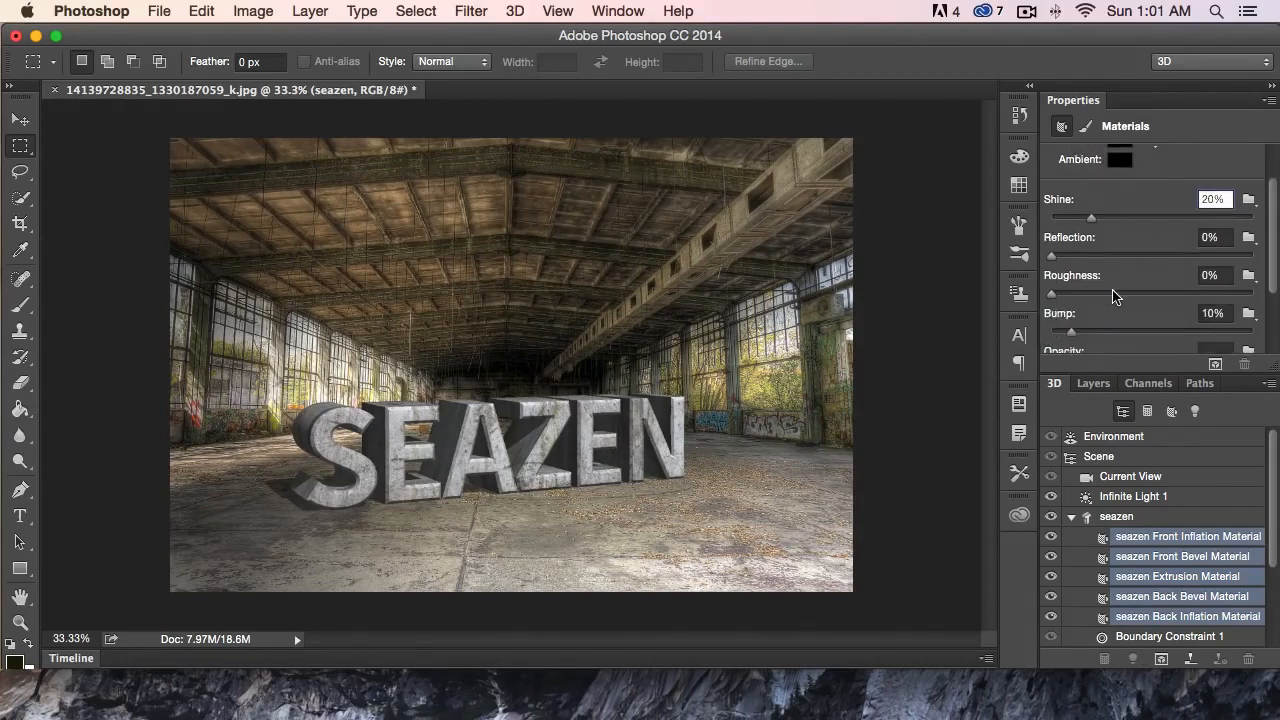
scroll(1114, 291, "up", 4)
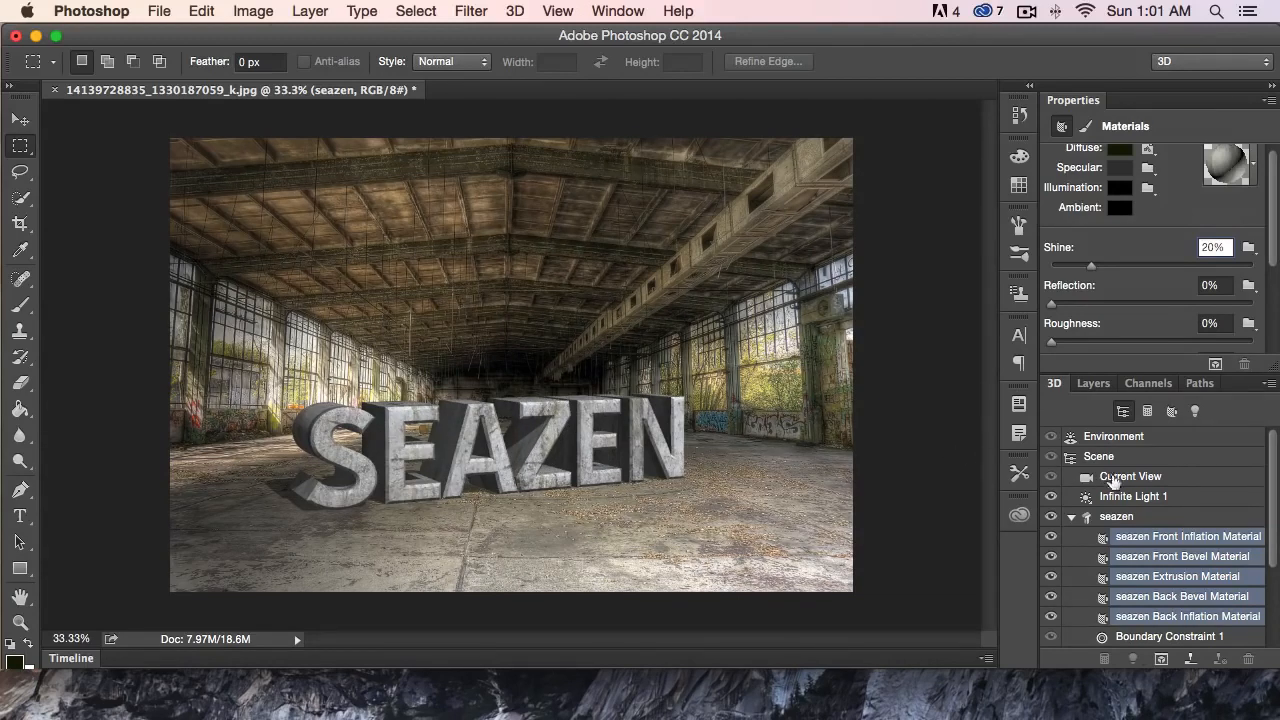
Collapse the seazen mesh's material list, switch to the Move tool and redirect Infinite Light 1 further toward the hall's right side
left_click(1071, 519)
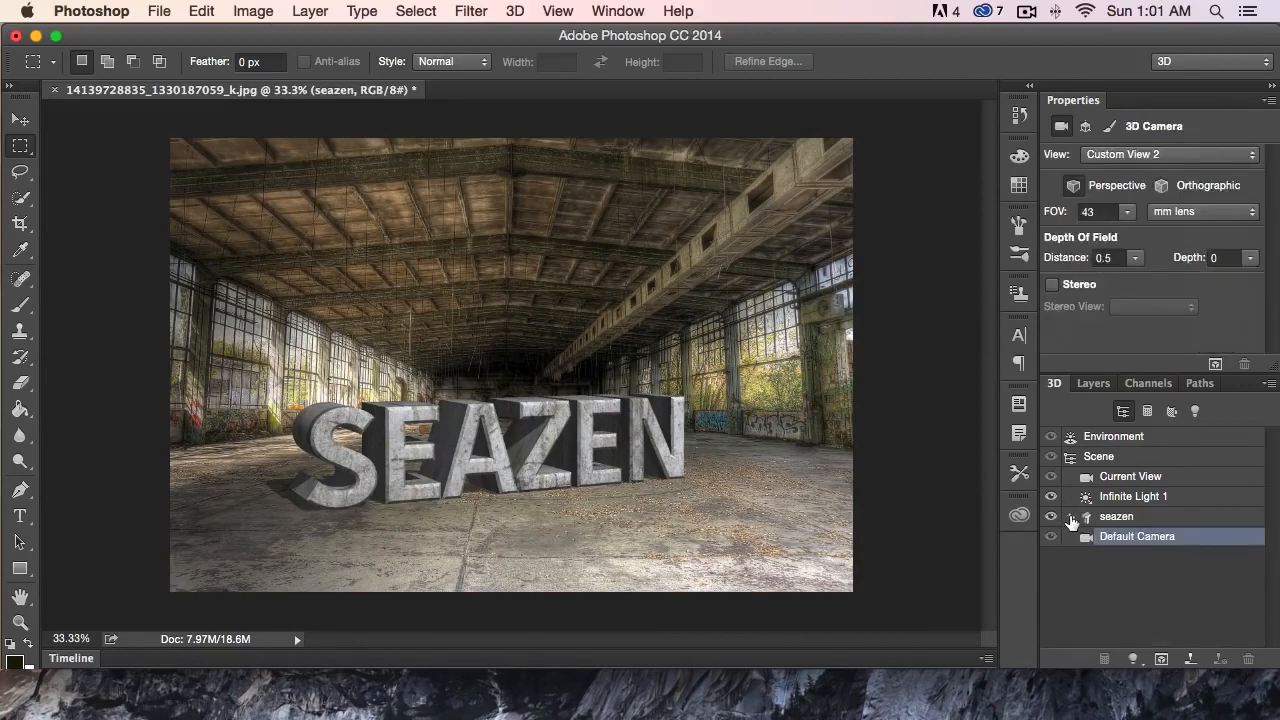
left_click(1112, 518)
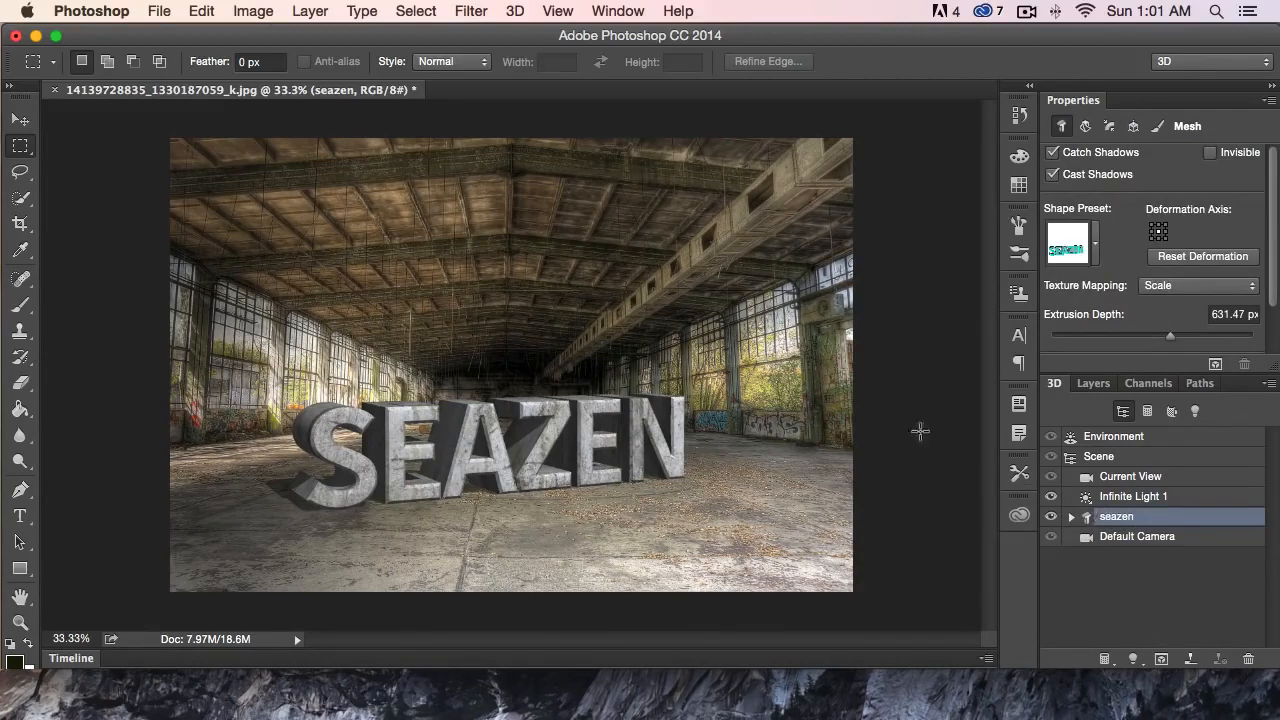
left_click(20, 119)
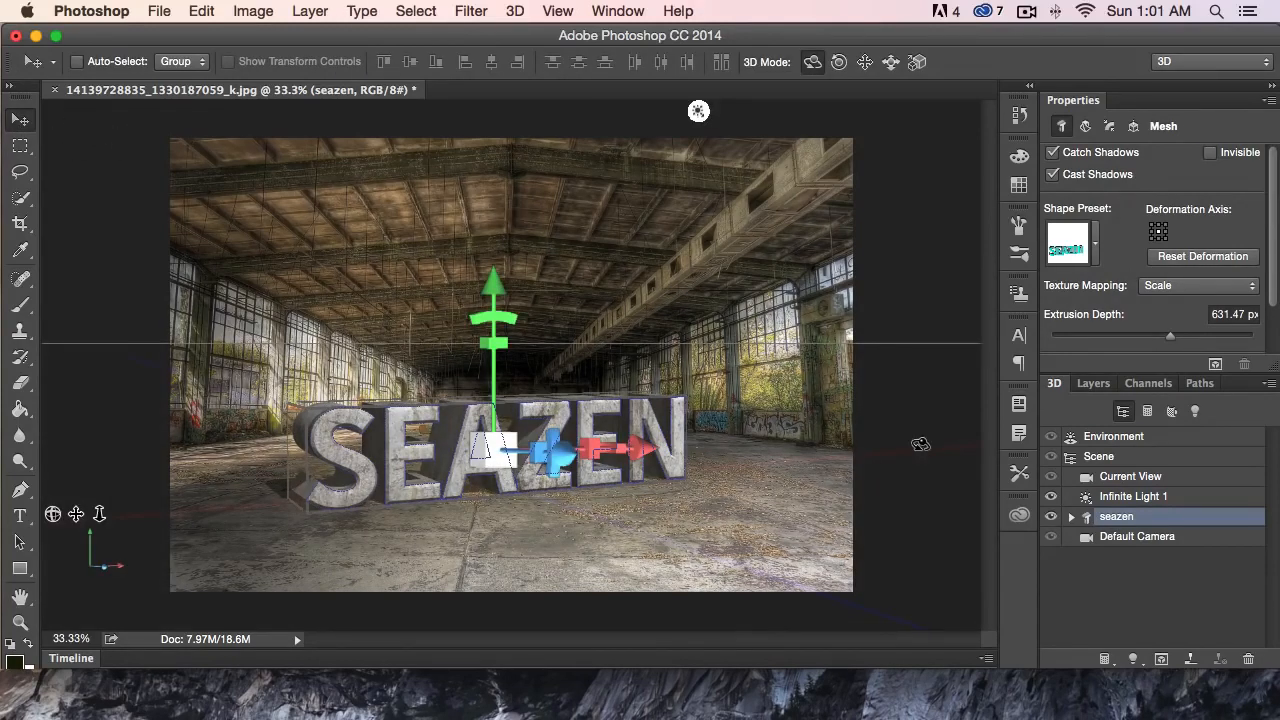
left_click(1129, 499)
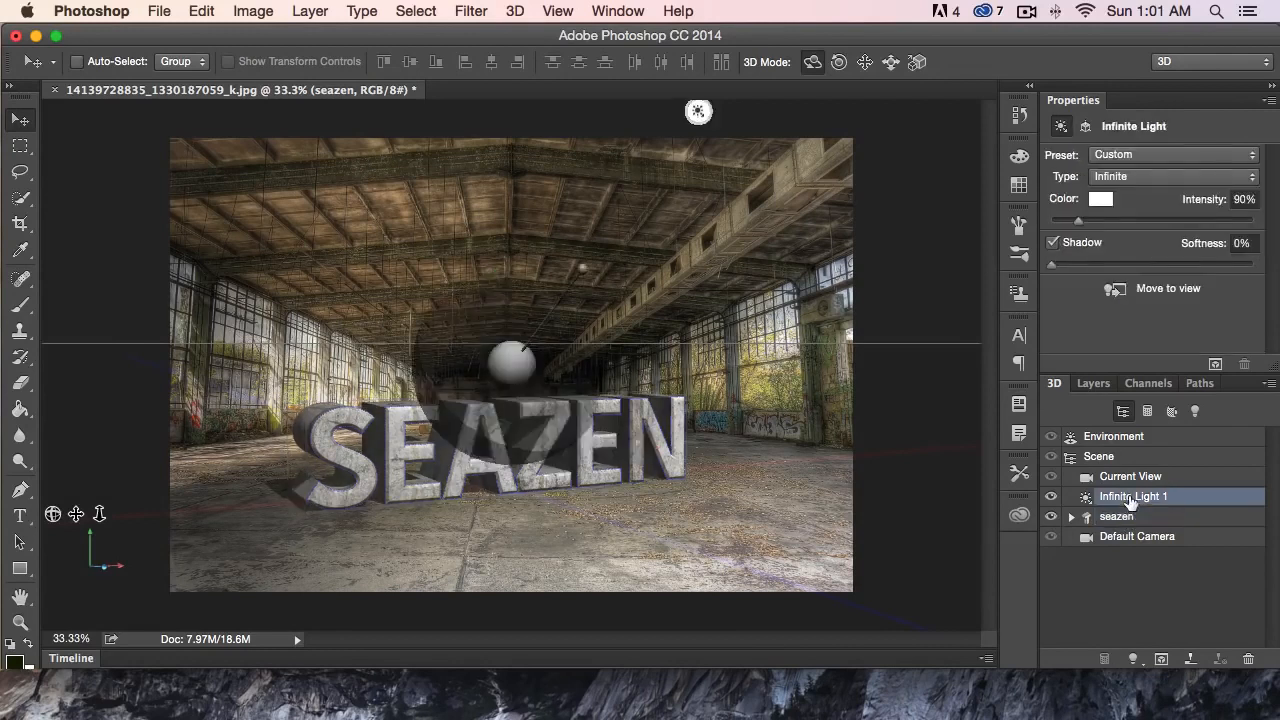
mouse_move(586, 268)
left_mouse_down()
mouse_move(419, 200)
mouse_move(455, 265)
mouse_move(415, 310)
mouse_move(353, 287)
mouse_move(480, 330)
mouse_move(560, 300)
mouse_move(451, 529)
mouse_move(357, 348)
mouse_move(569, 356)
mouse_move(560, 400)
mouse_move(479, 290)
mouse_move(465, 320)
mouse_move(505, 345)
mouse_move(582, 260)
mouse_move(595, 295)
left_mouse_up()
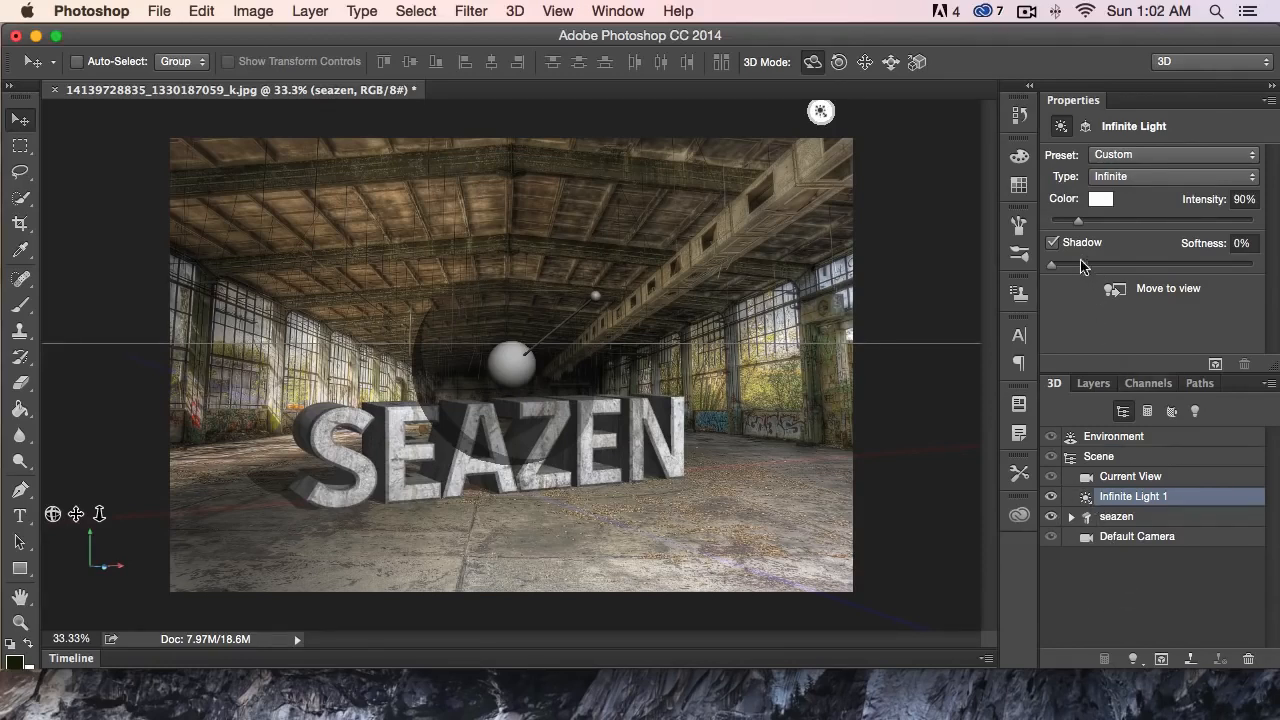
Set Infinite Light 1's shadow softness to 16% and compare the scene with the light off and on
left_click_drag(1055, 266, 1017, 266)
left_click_drag(1052, 266, 1083, 268)
left_click(1051, 497)
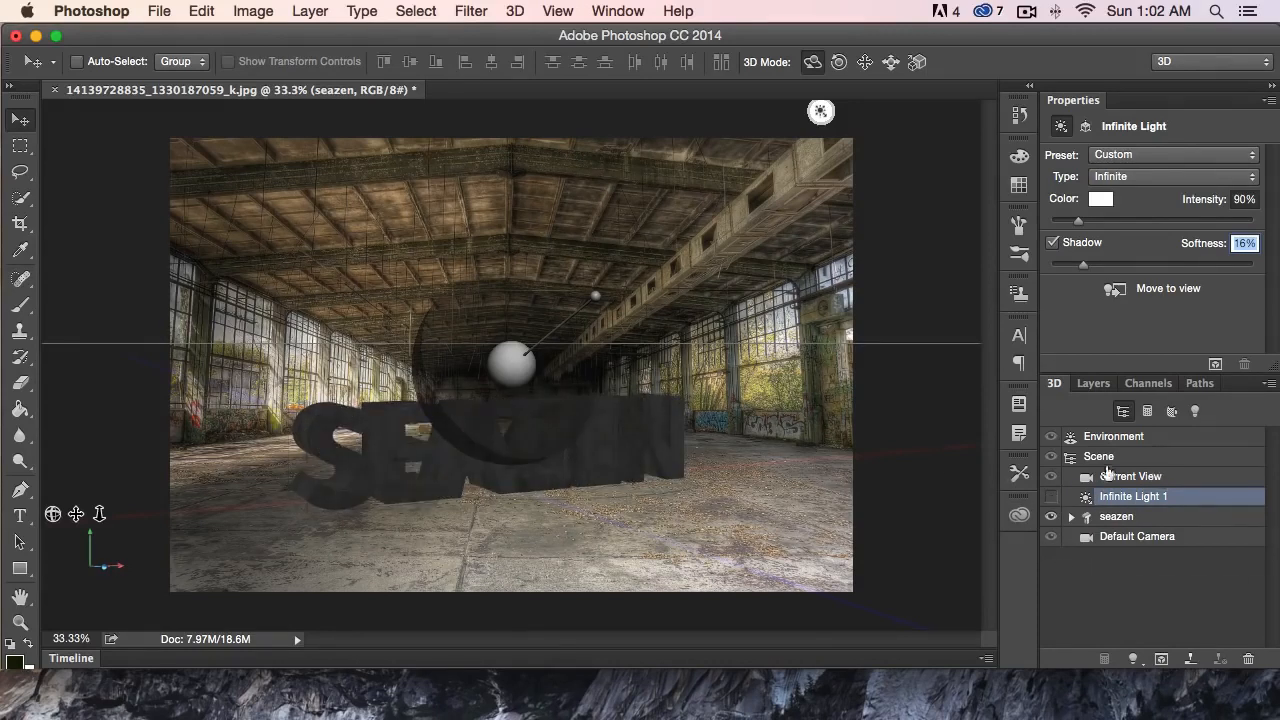
left_click(1051, 497)
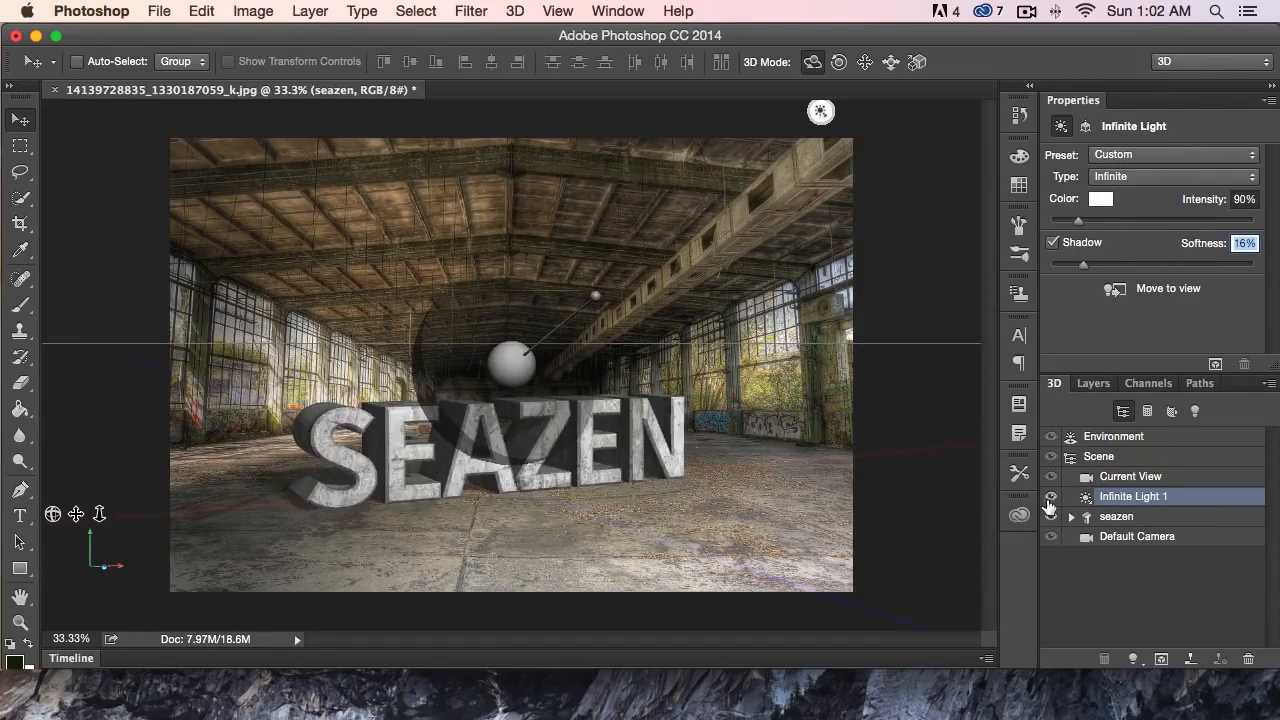
Add a new spot light and move it to the photo's upper right corner, beaming toward the SEAZEN text
left_click(1134, 662)
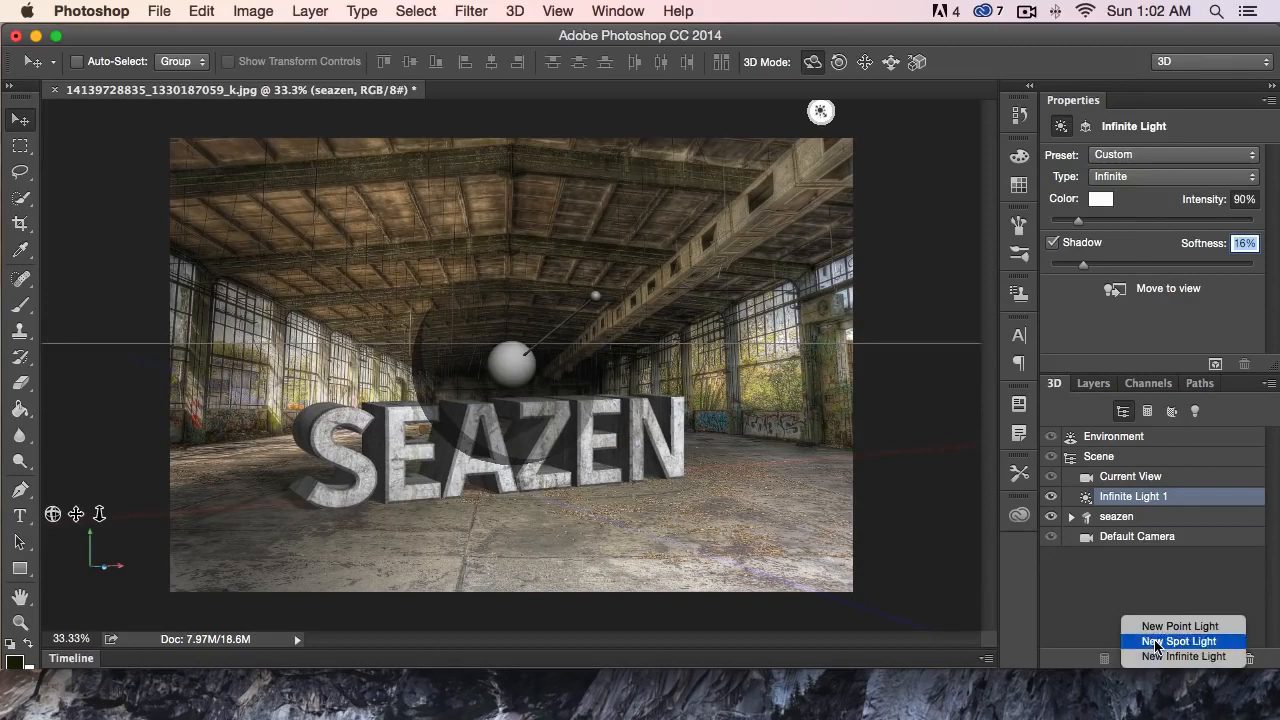
left_click(1155, 641)
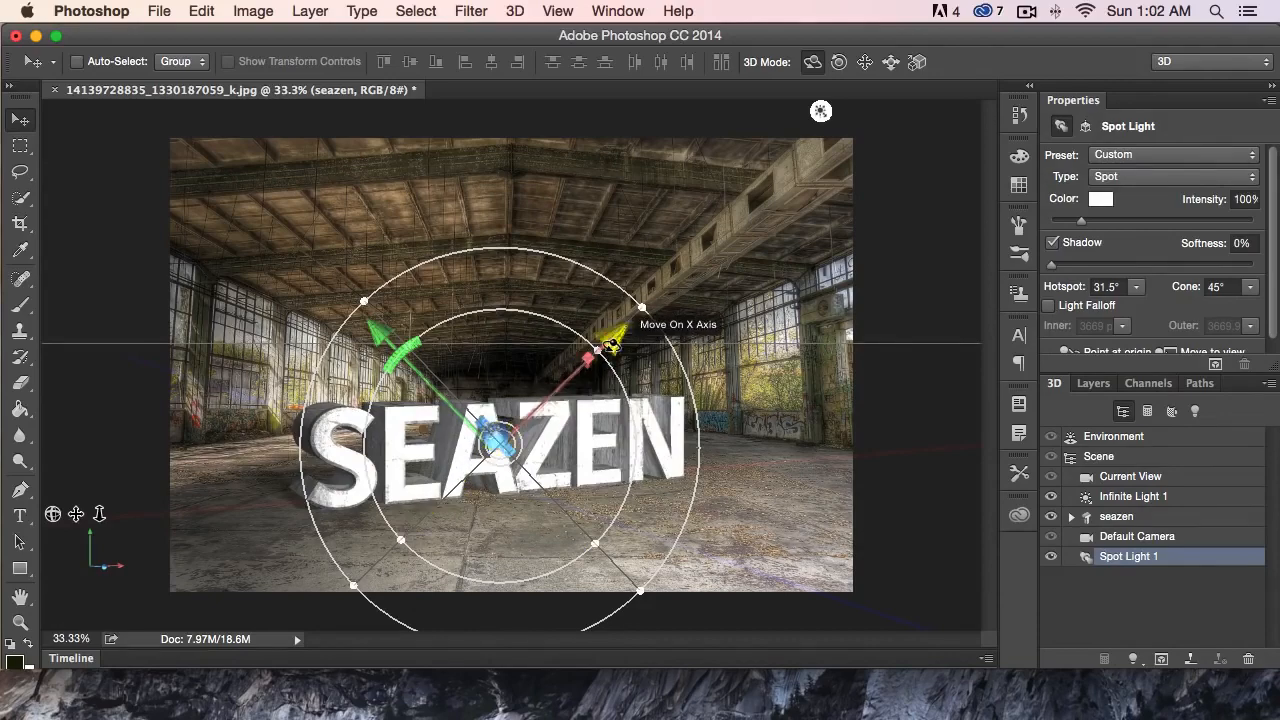
left_click_drag(607, 339, 650, 264)
left_click_drag(722, 228, 655, 250)
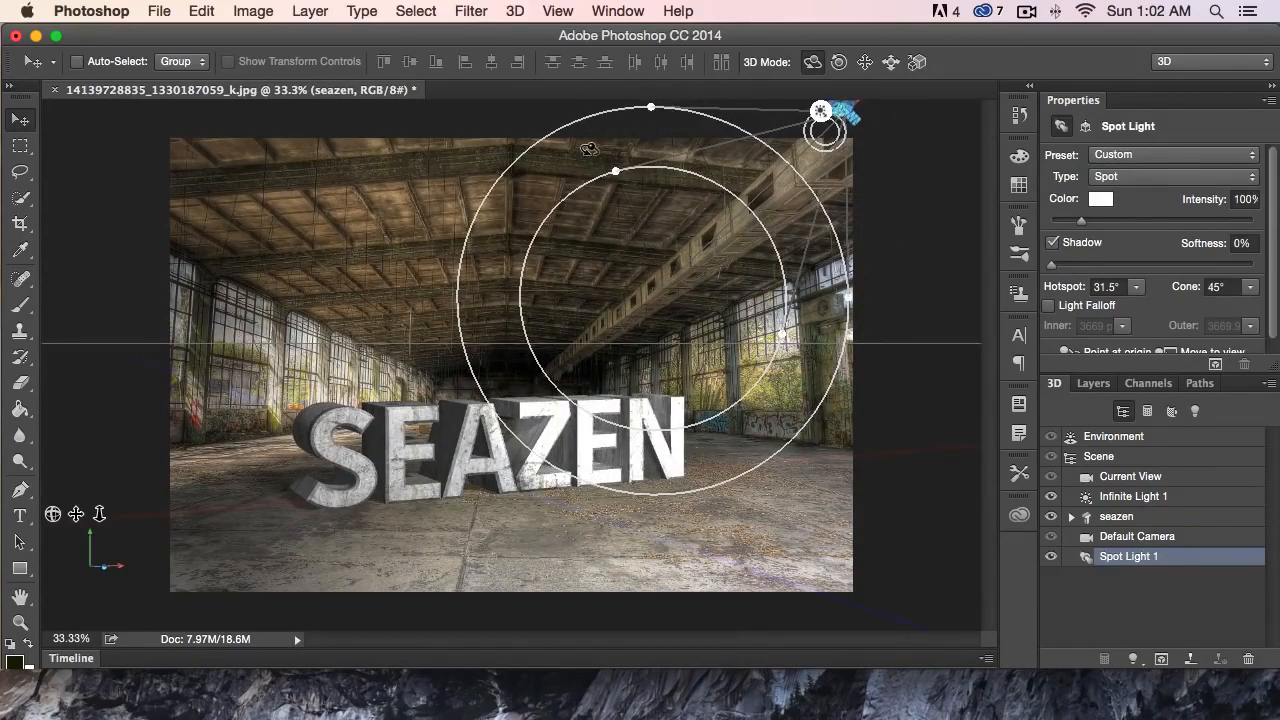
Narrow the spot light's cone angle to 28.3° and its hotspot to 13.1°
left_click_drag(617, 173, 615, 229)
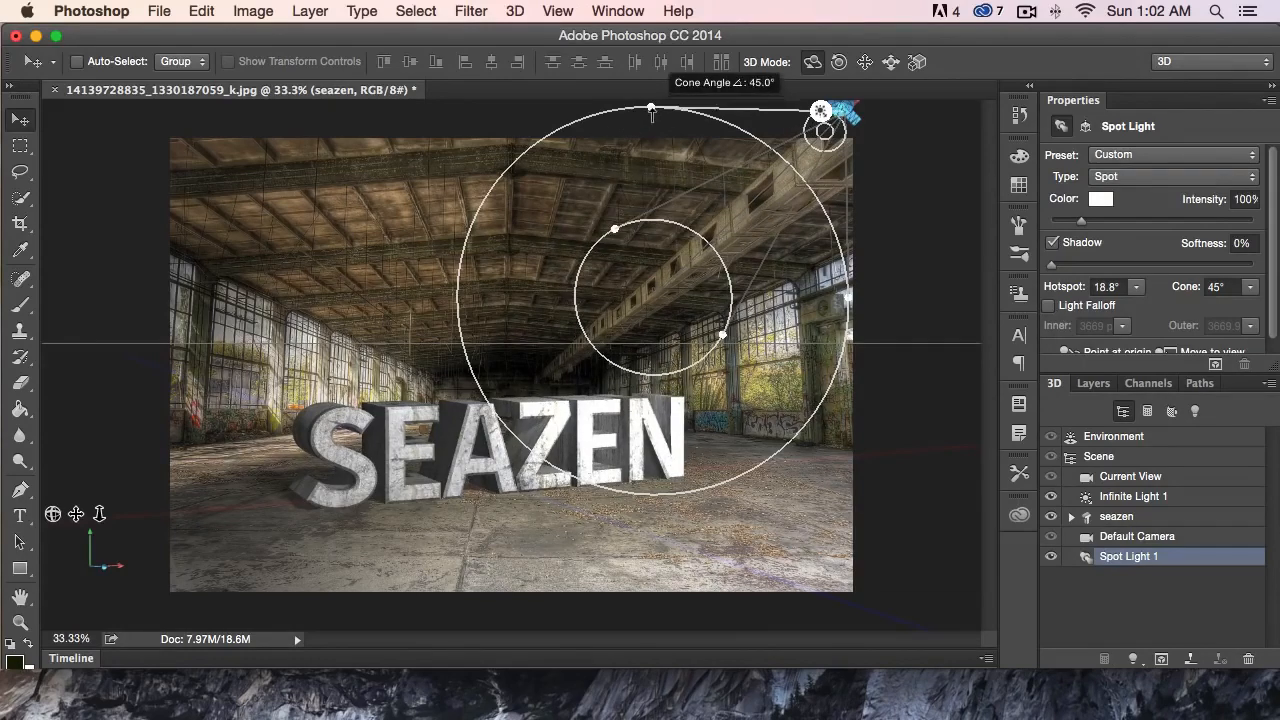
left_click_drag(651, 113, 613, 187)
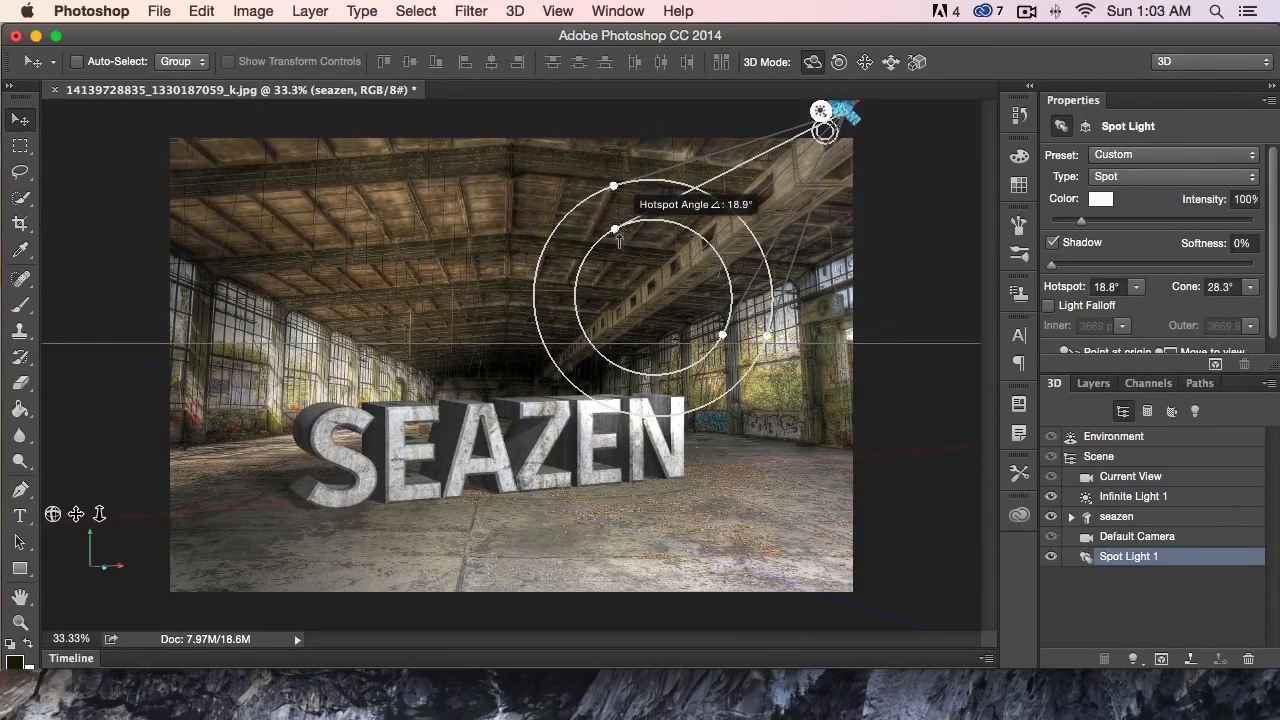
left_click_drag(613, 226, 622, 252)
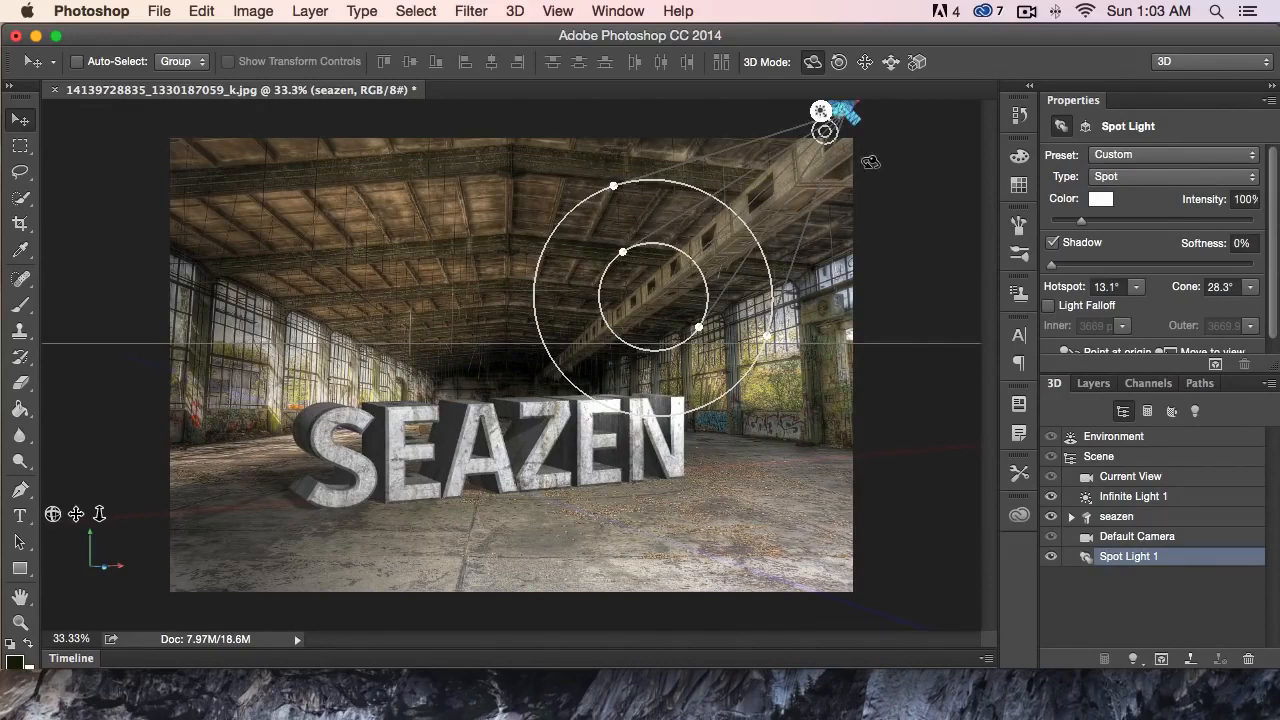
Move the spot light along its X axis from the photo's upper right corner to just above the letters ZEN
key("super+minus")
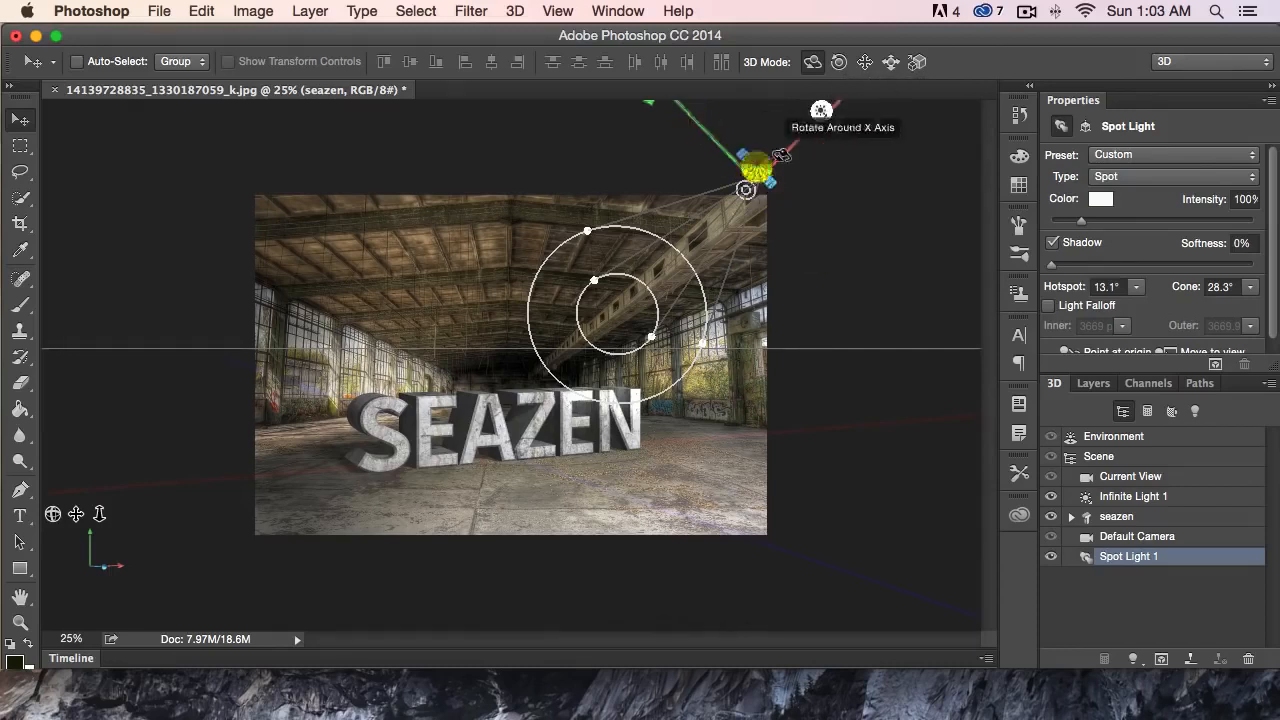
left_click(842, 103)
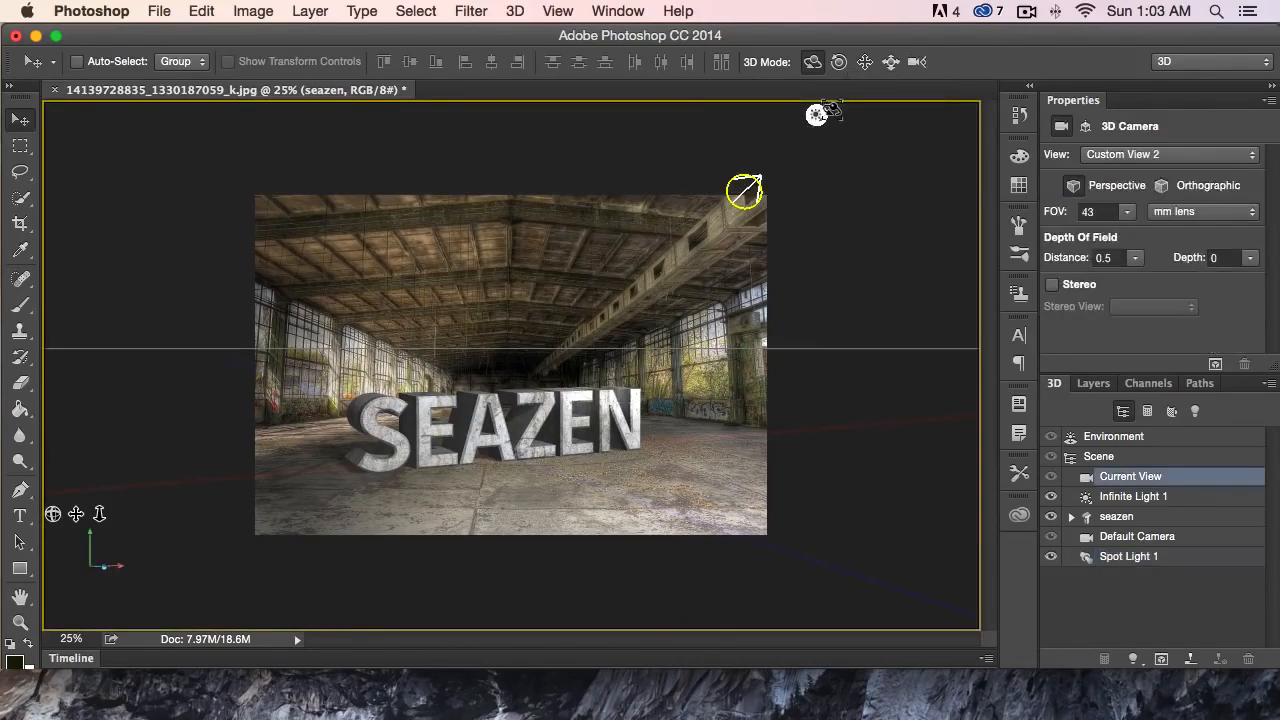
left_click(760, 170)
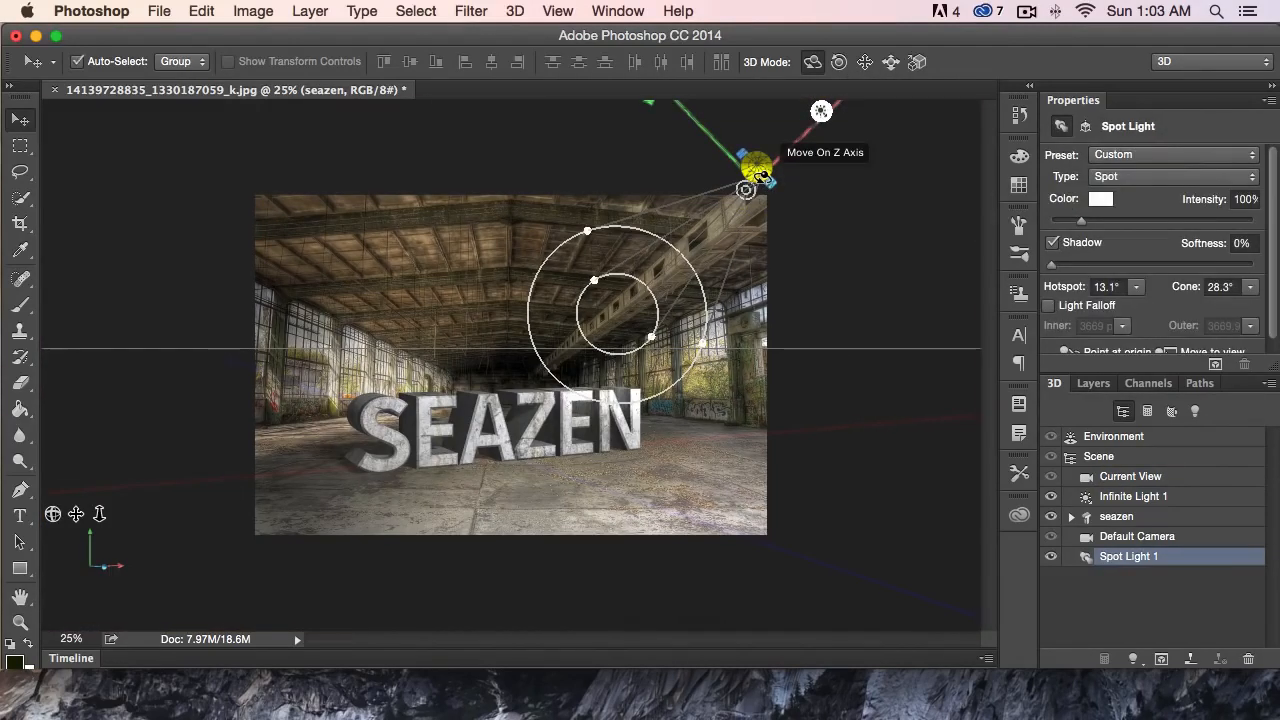
key("super+minus")
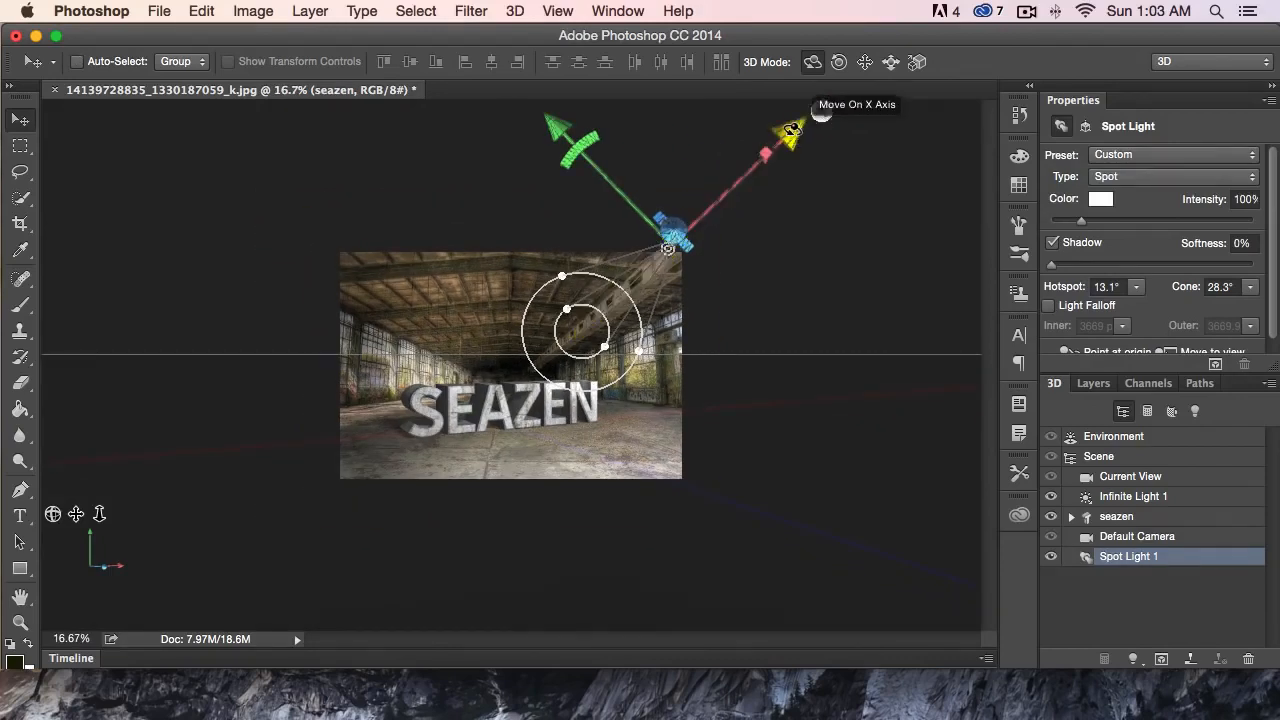
left_click_drag(790, 130, 758, 157)
key("super+plus")
key("super+plus")
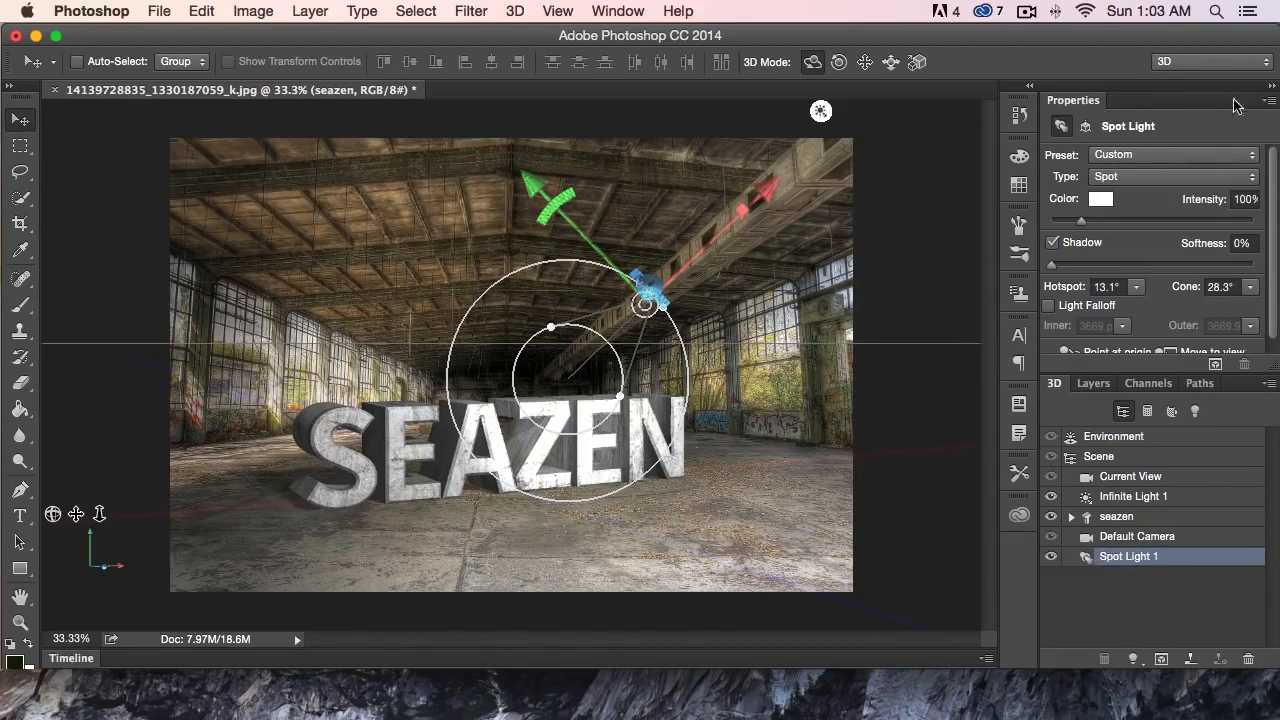
Set the spot light's hotspot to 12.1° and its intensity to 33%
scroll(1133, 274, "down", 1)
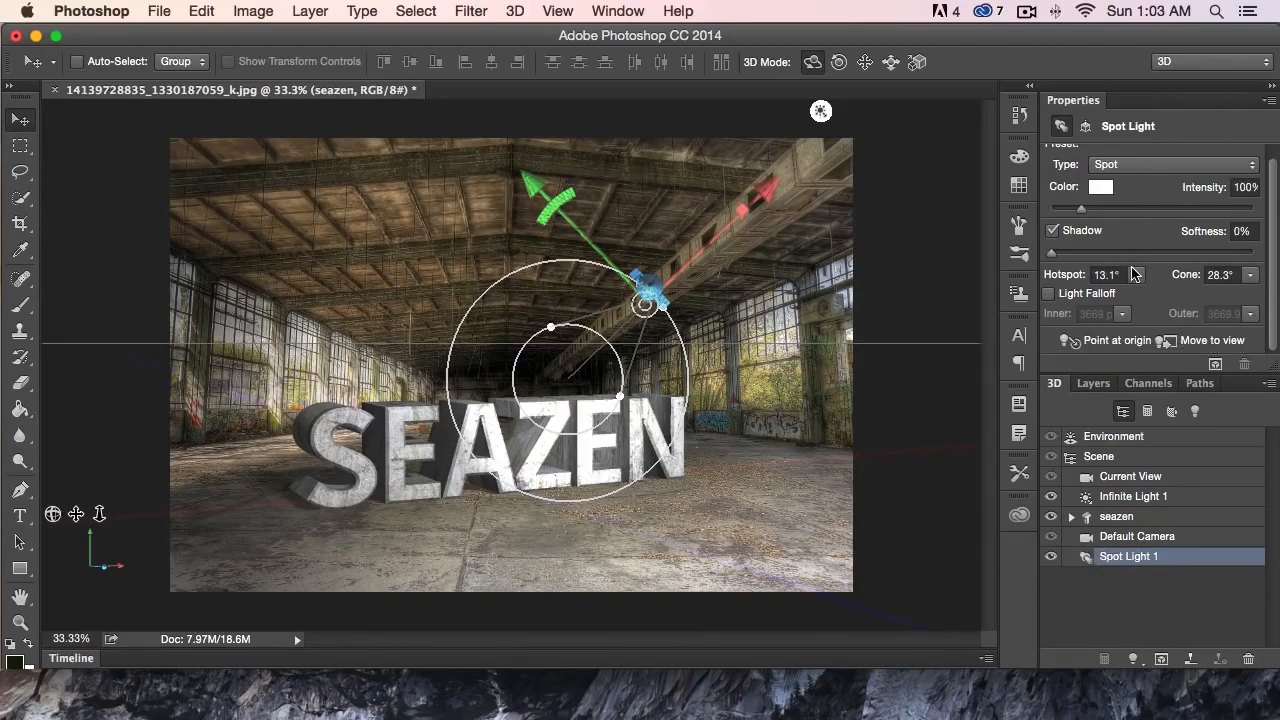
scroll(1134, 274, "up", 1)
scroll(1134, 276, "down", 1)
scroll(1124, 276, "up", 1)
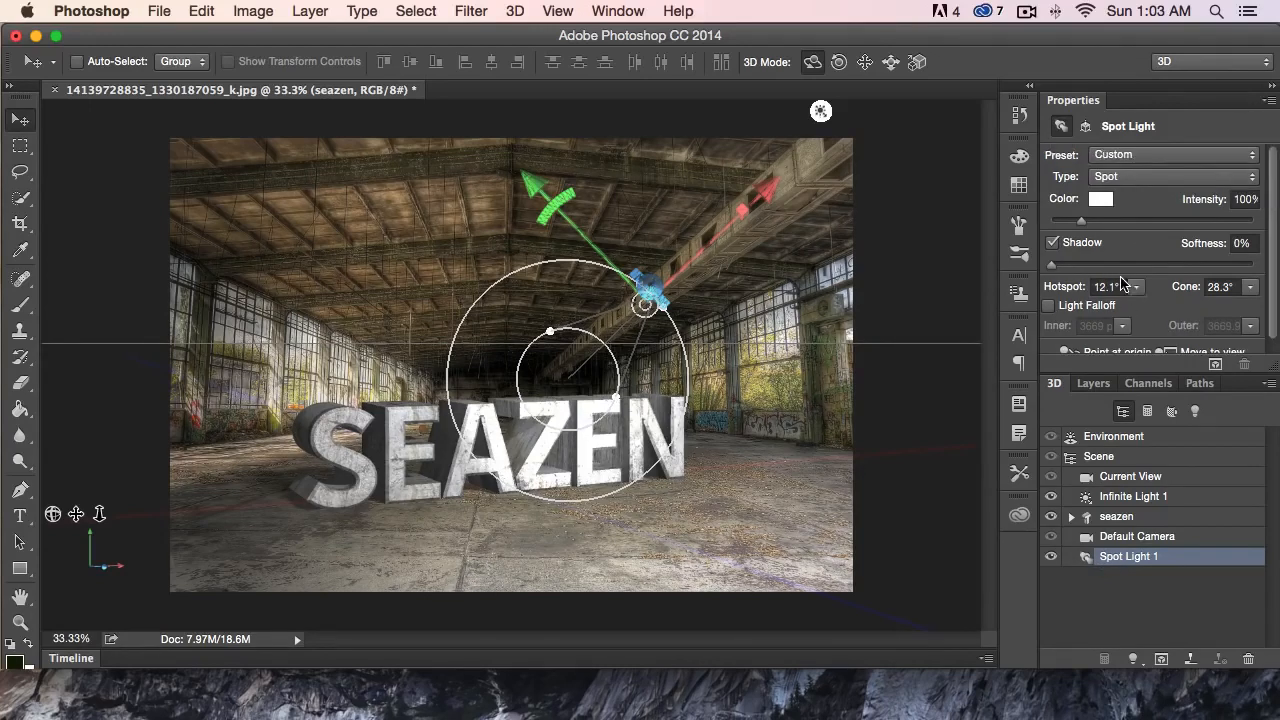
left_click_drag(1210, 205, 1107, 204)
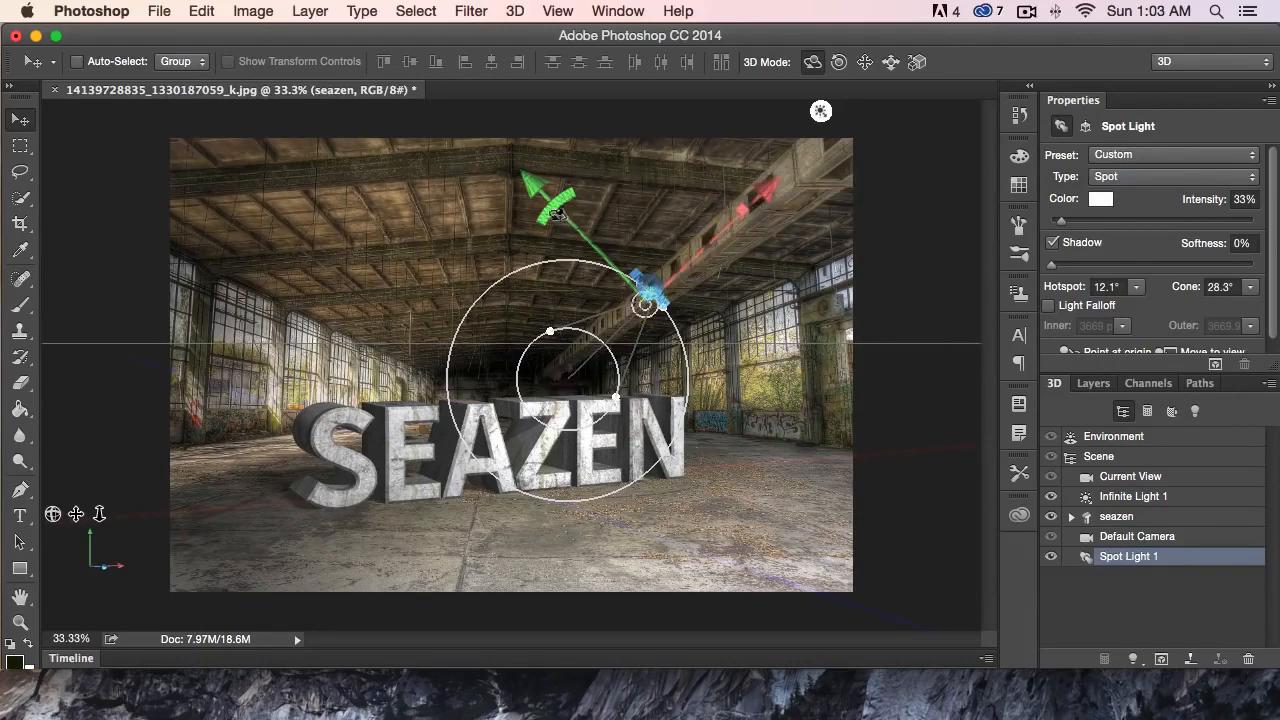
Rotate and move the spot light above the photo's upper left part, beaming at the SEAZEN text, and test-render the scene
left_click_drag(631, 274, 493, 186)
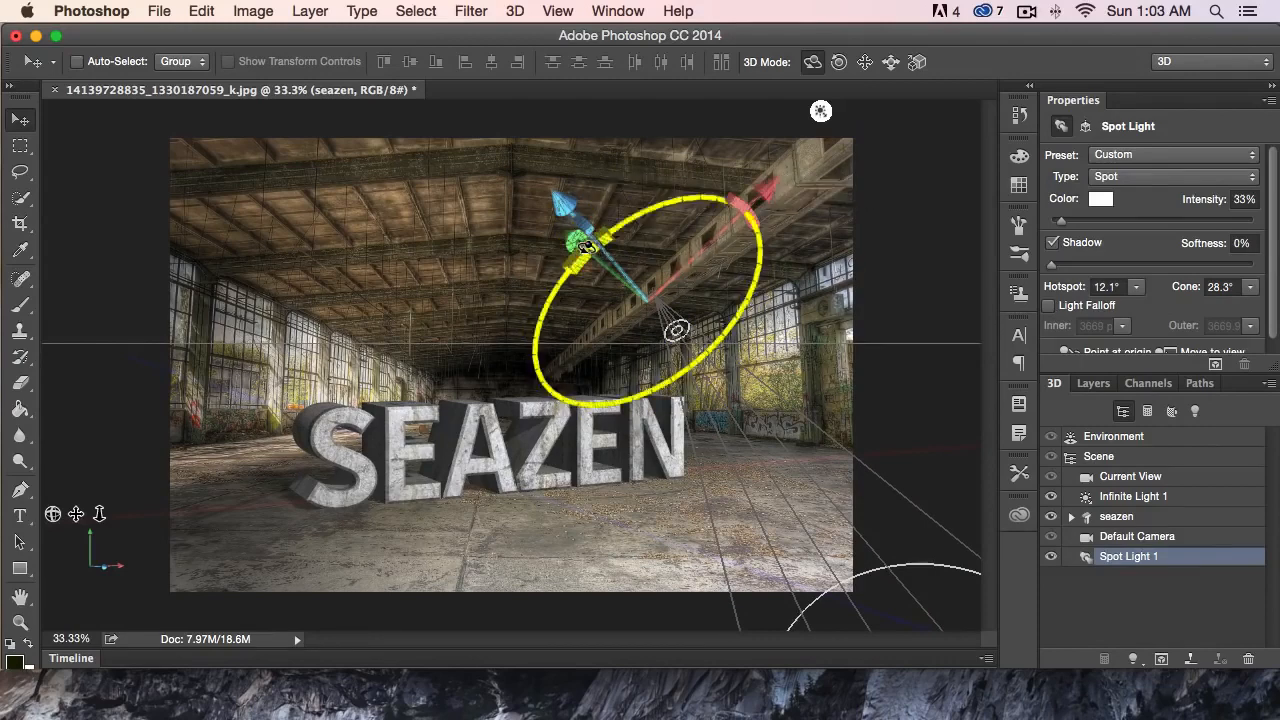
left_click_drag(568, 238, 152, 126)
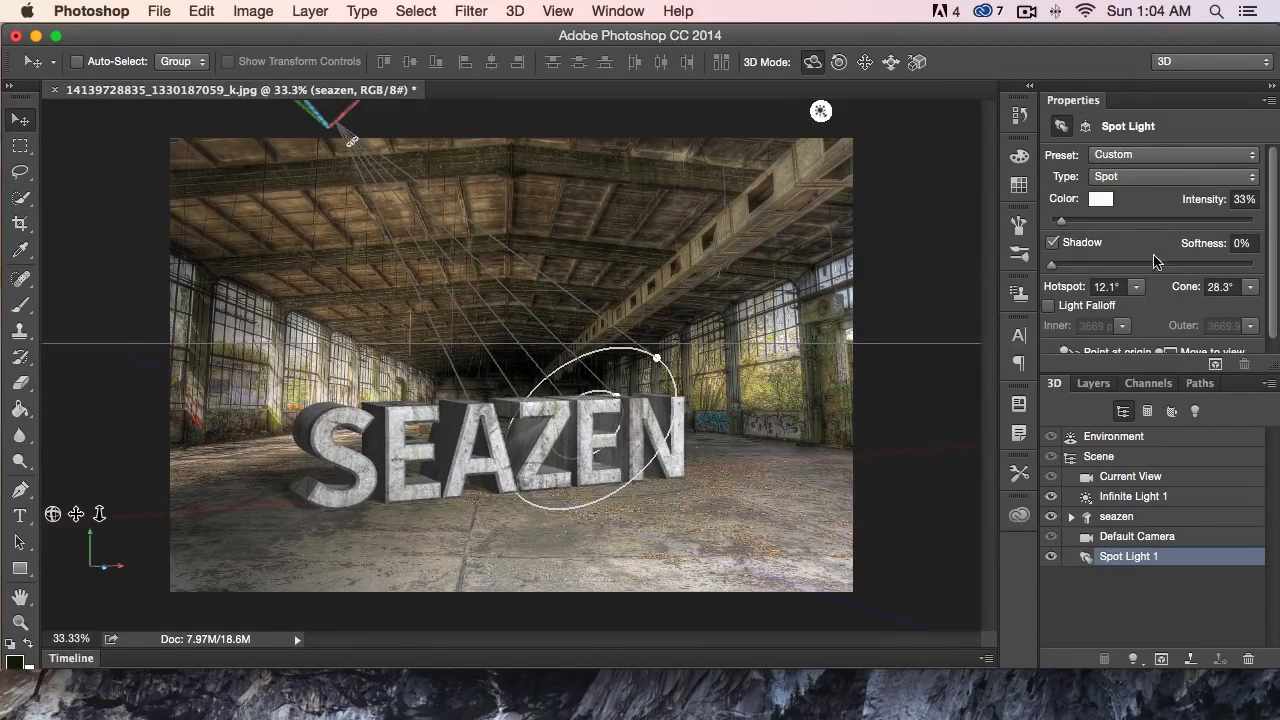
left_click(1161, 659)
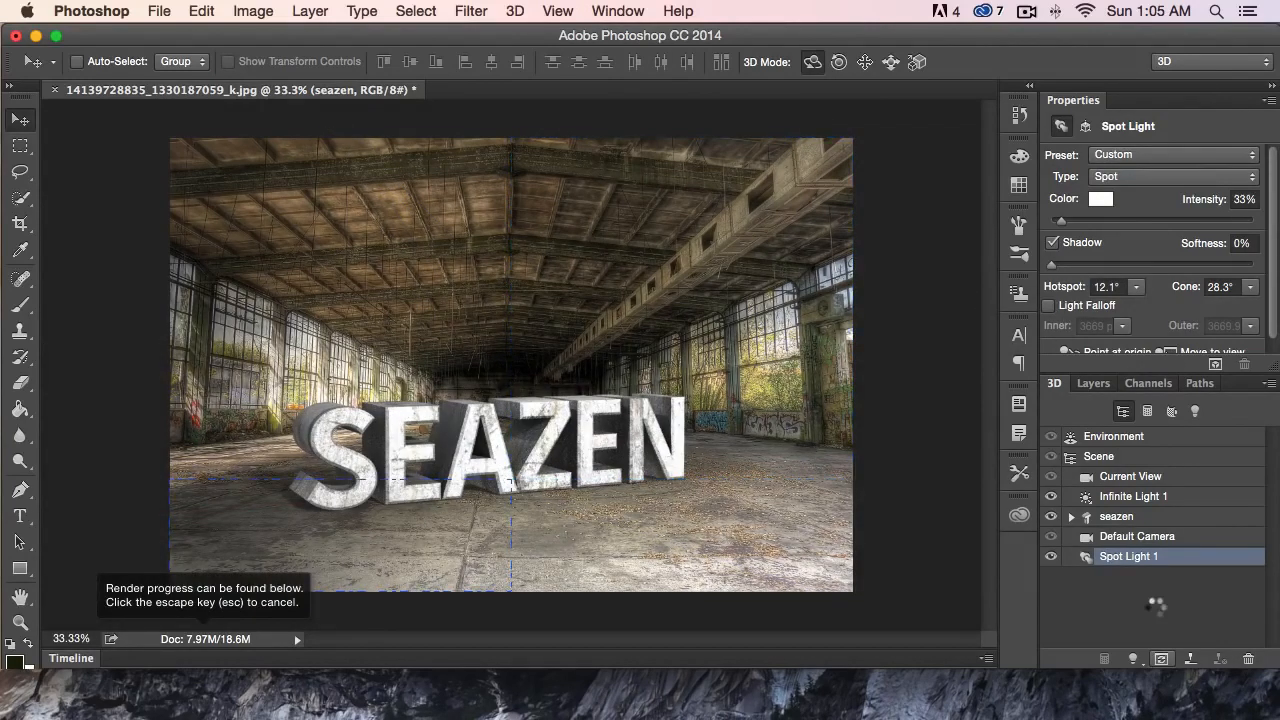
key("Escape")
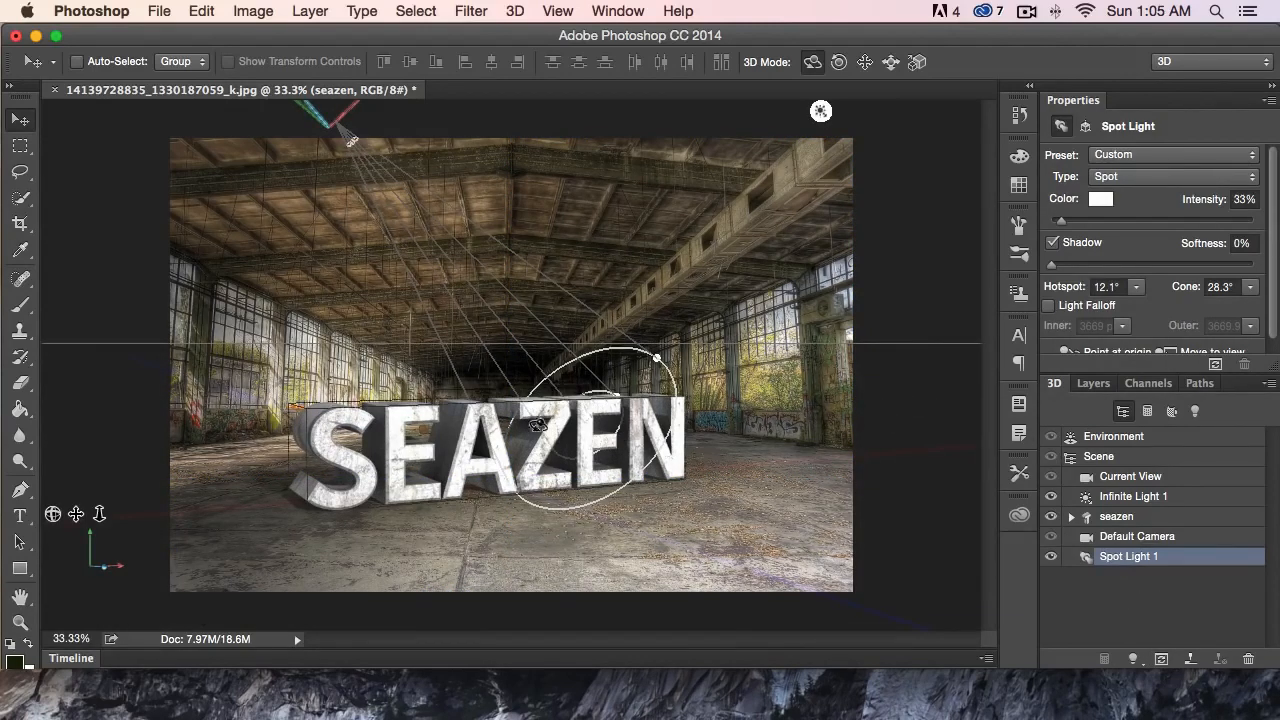
left_click(21, 147)
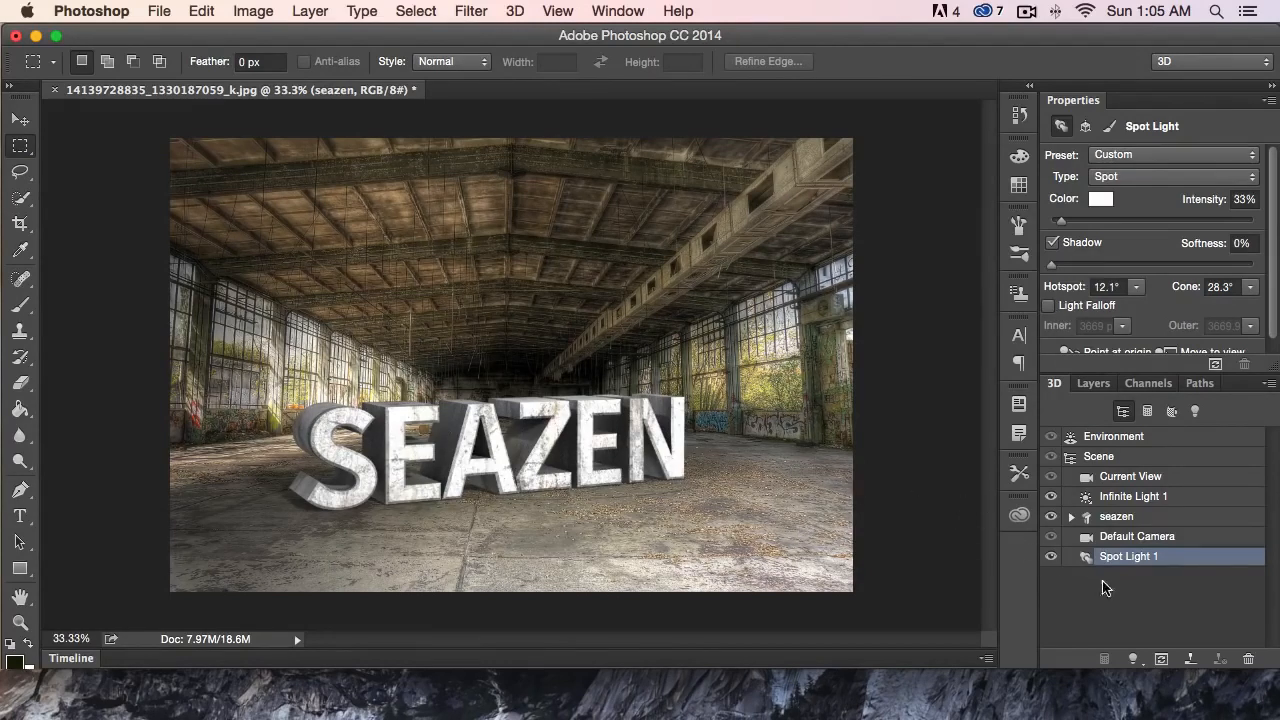
Hide Infinite Light 1, enlarge the workspace to full screen and shift the spot light farther up beyond the photo's upper left edge
left_click(1050, 497)
key("v")
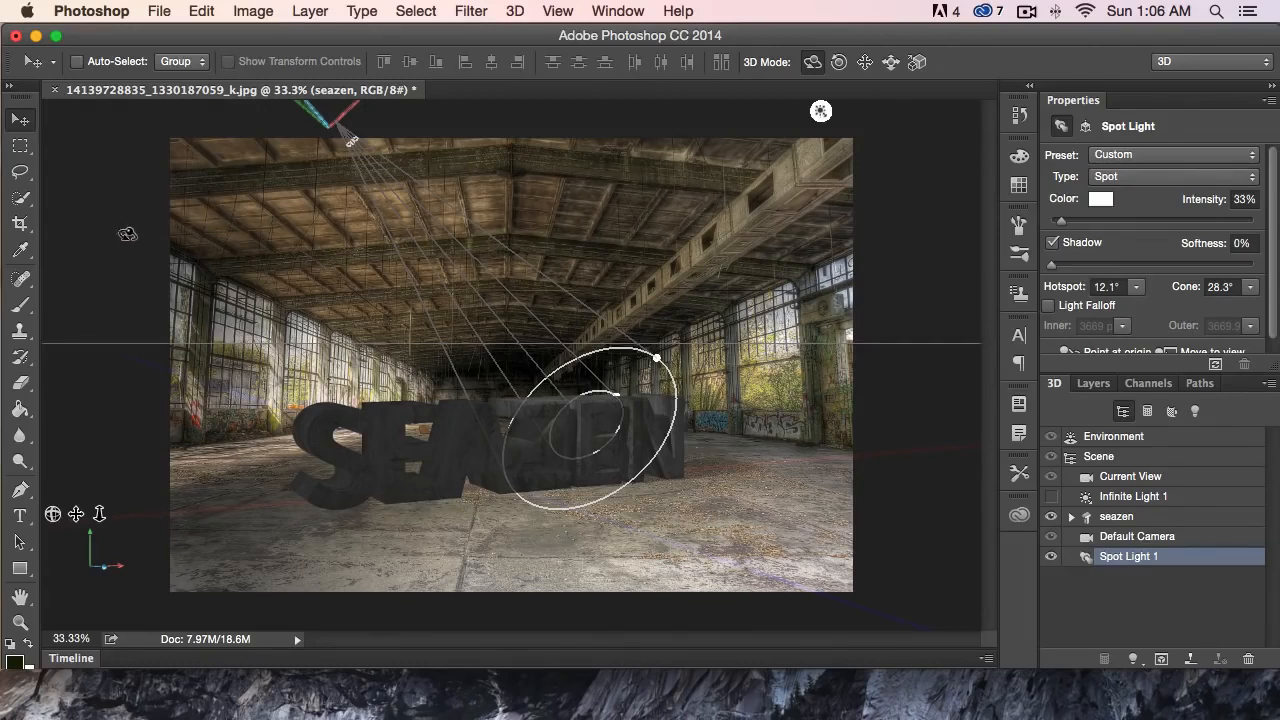
key("f")
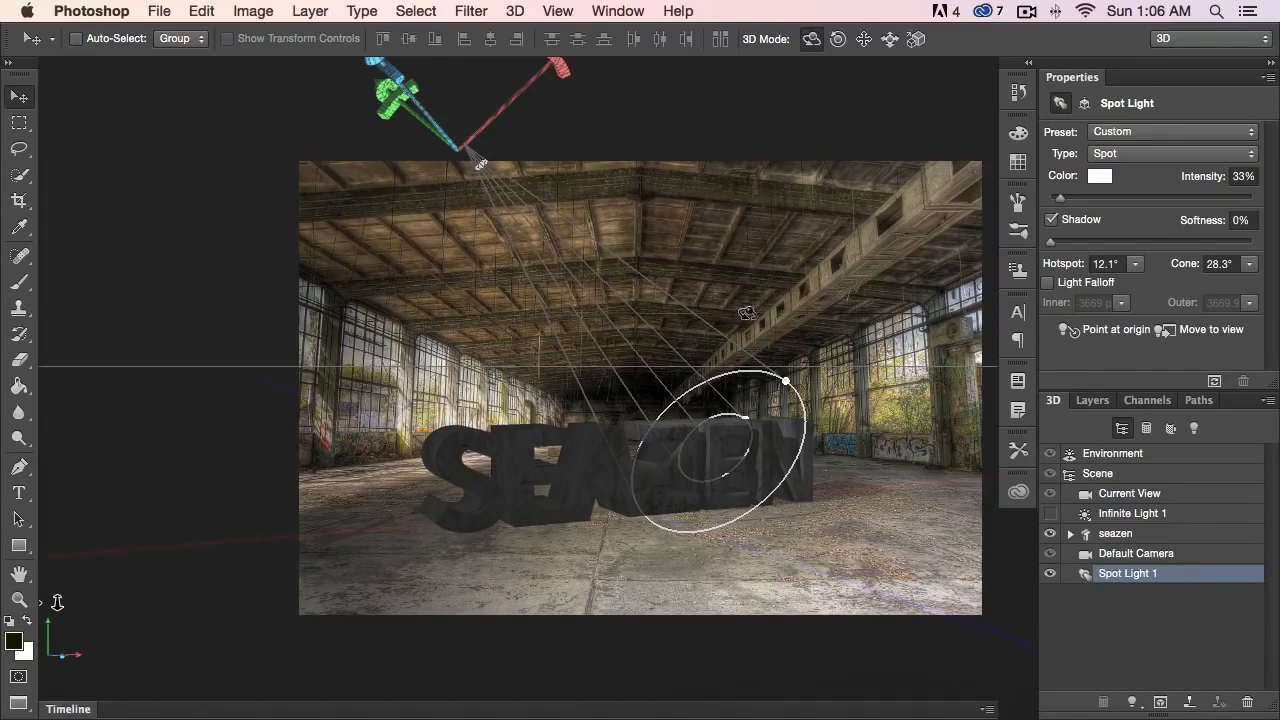
left_click_drag(390, 247, 374, 320)
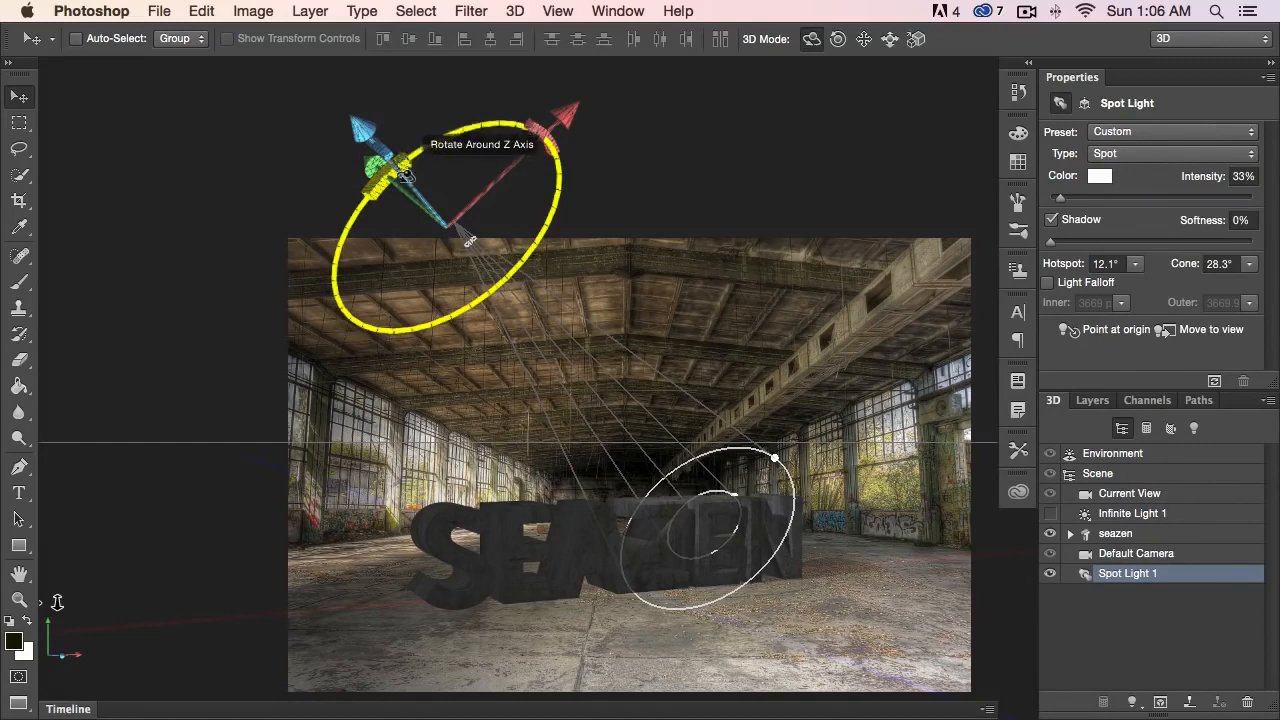
left_click_drag(385, 145, 384, 68)
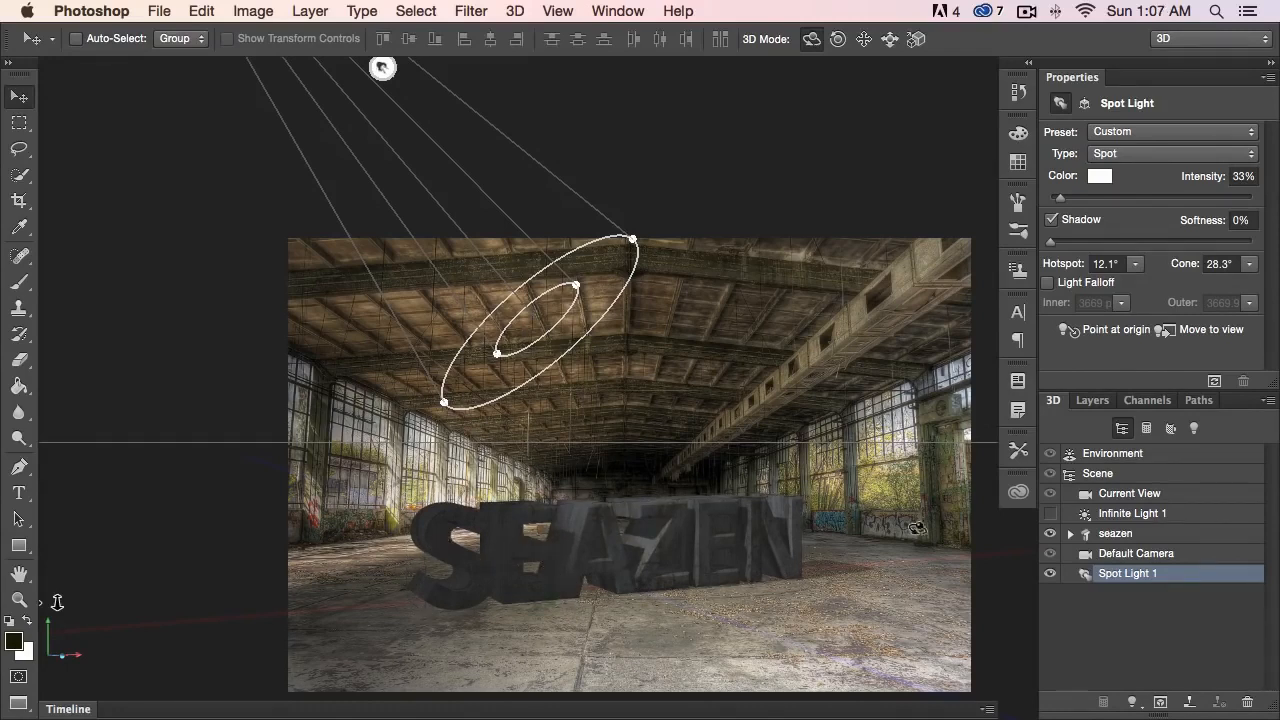
Turn Infinite Light 1 back on, reduce its intensity to 8% and render the scene
left_click(1050, 513)
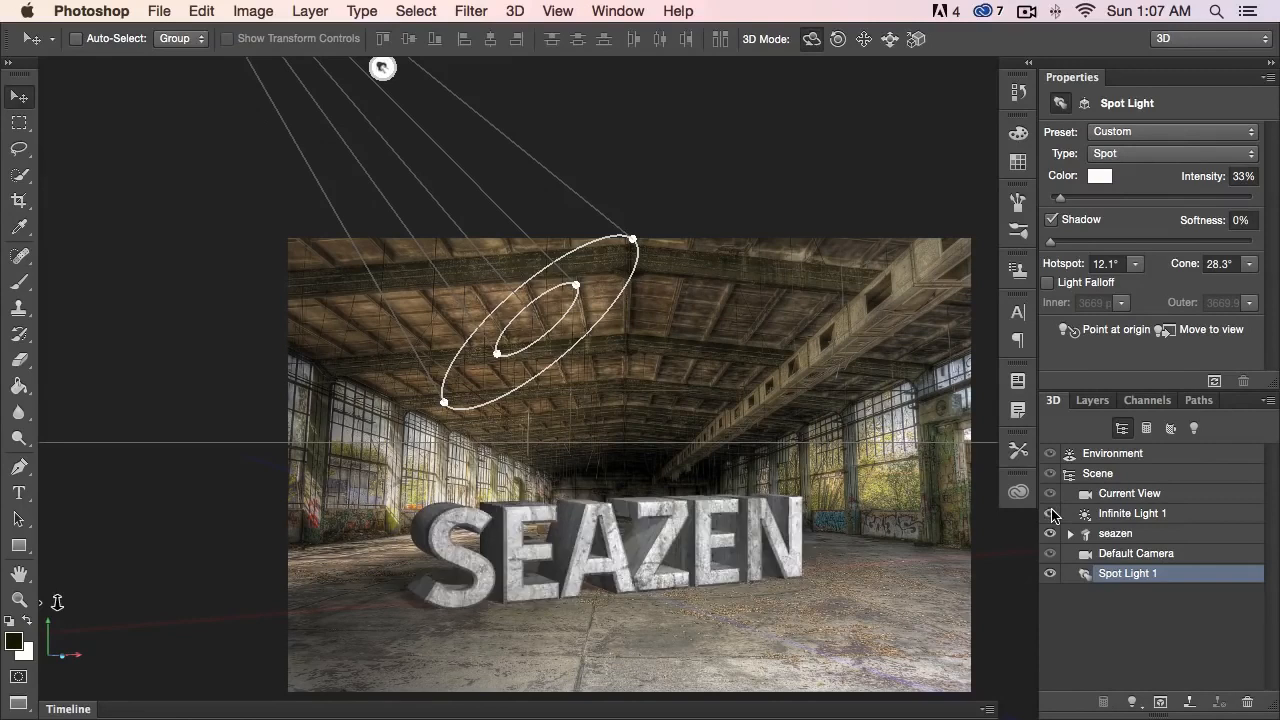
left_click(1100, 513)
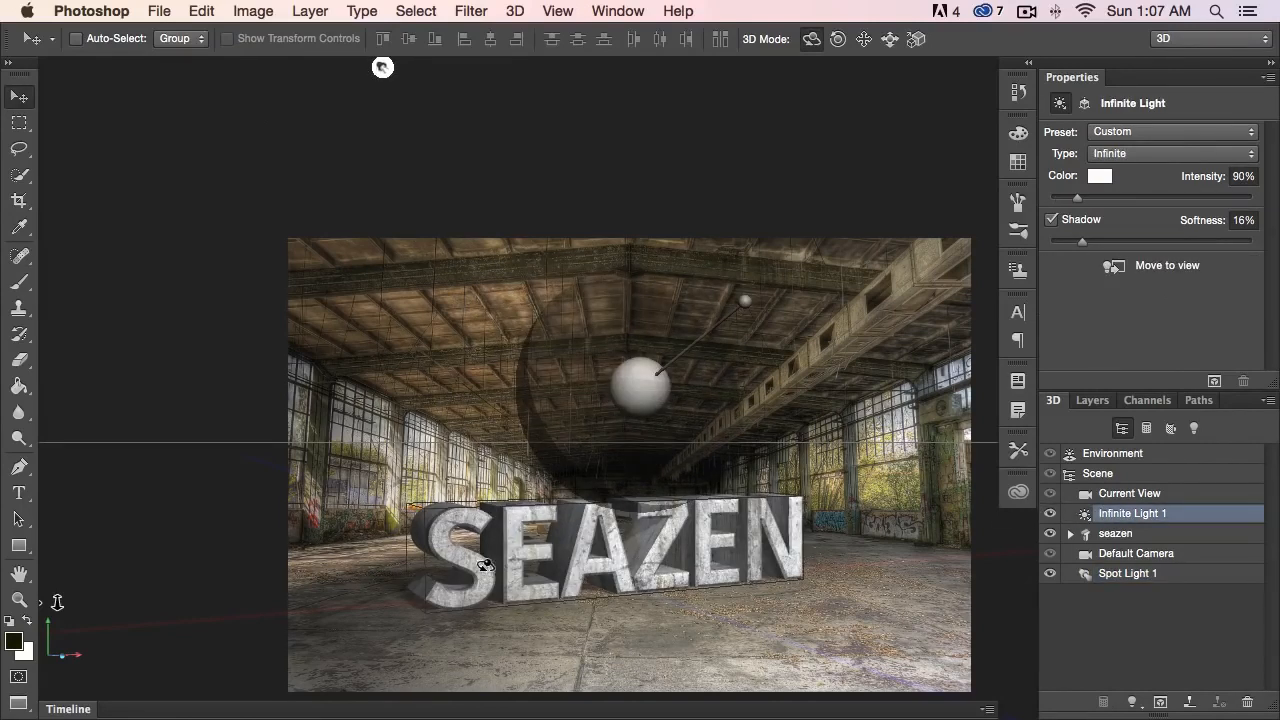
mouse_move(746, 299)
left_mouse_down()
mouse_move(723, 286)
mouse_move(752, 300)
left_mouse_up()
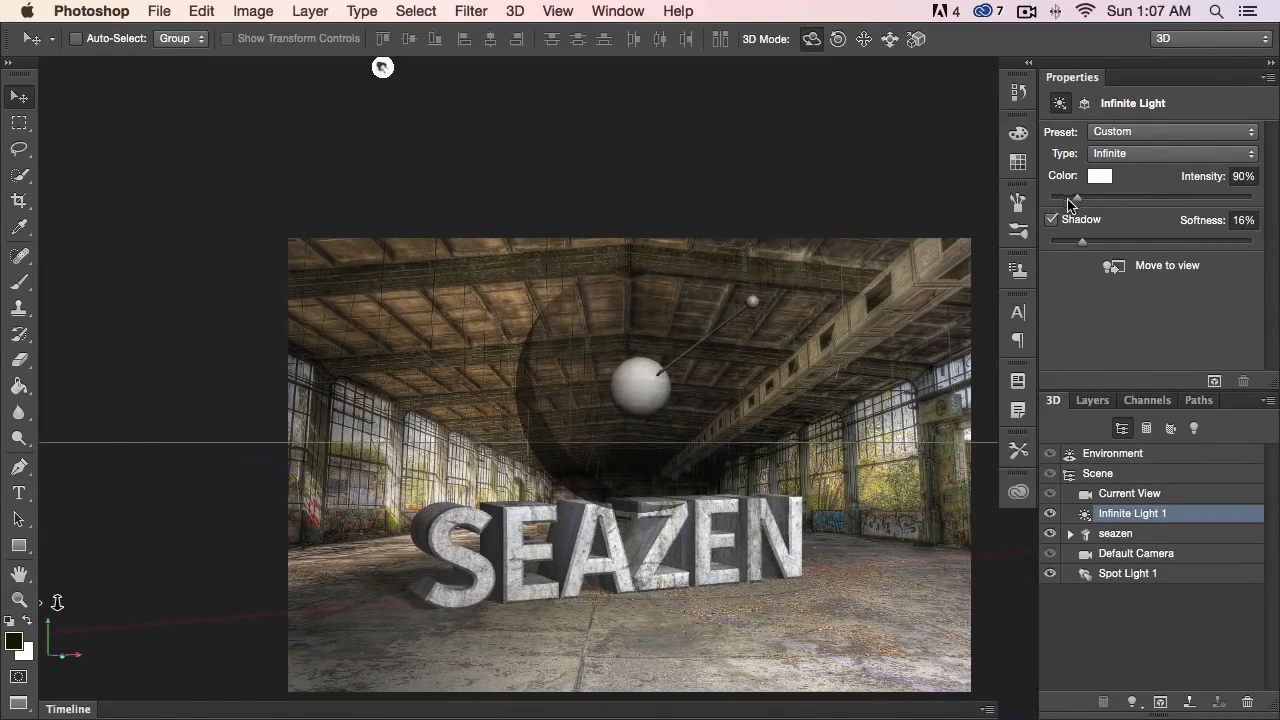
left_click_drag(1077, 203, 1050, 200)
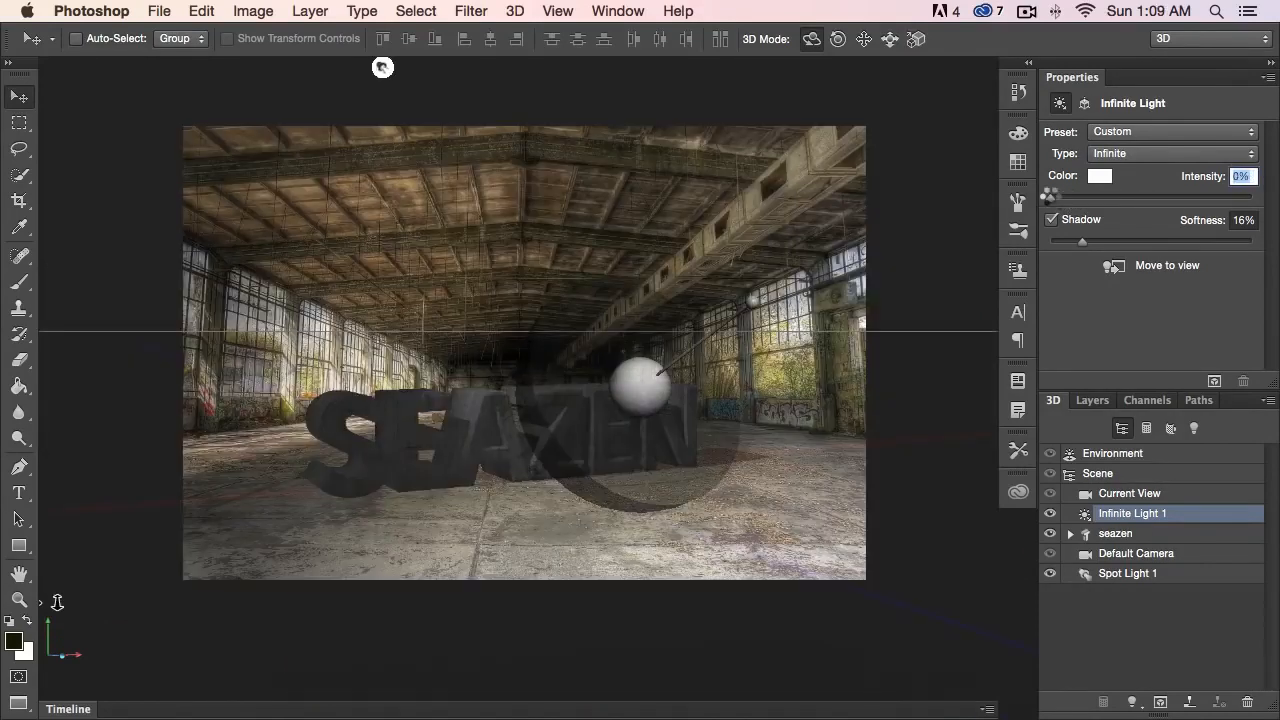
left_click_drag(1048, 197, 1054, 197)
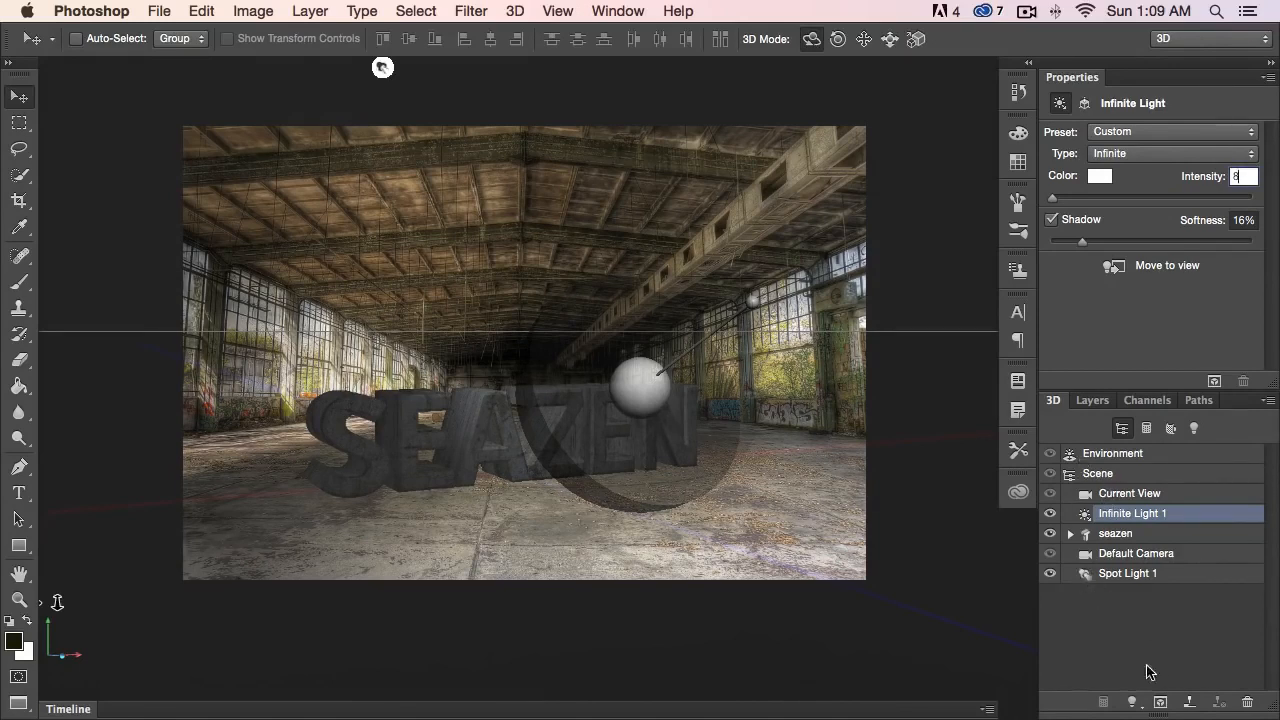
left_click(1160, 704)
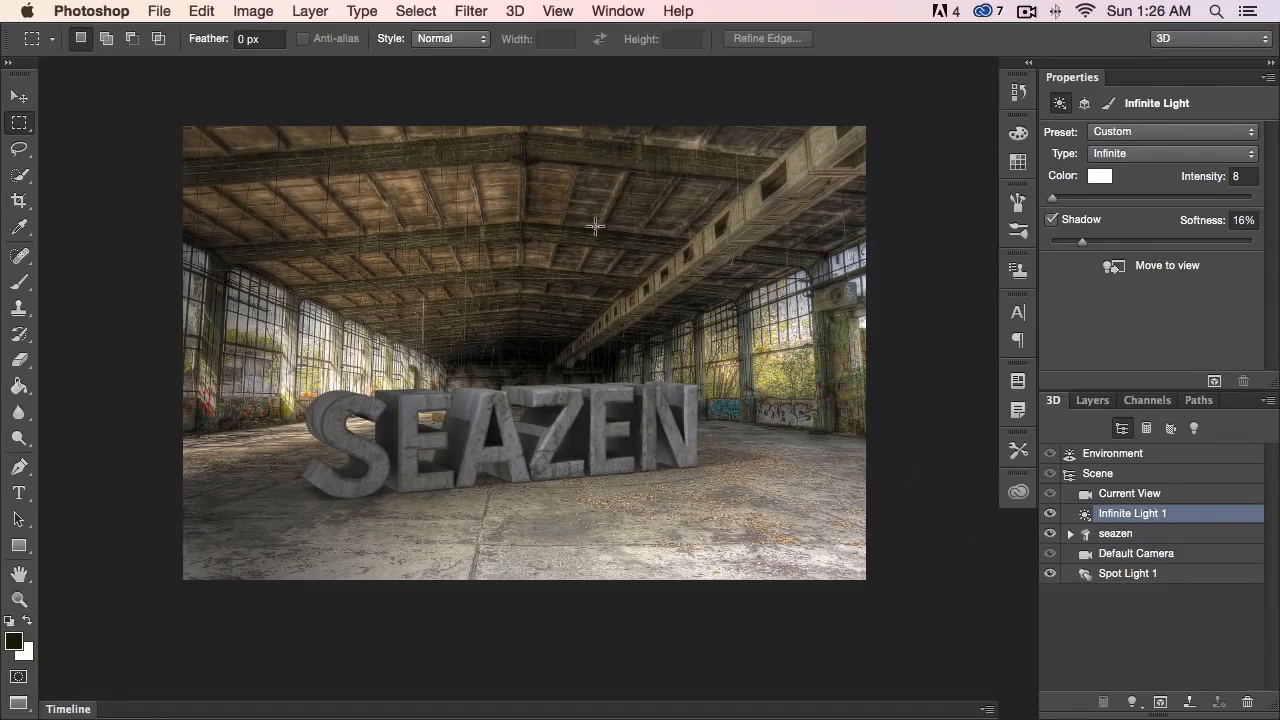
Save a JPEG copy of the rendered image to the Desktop as 3d_text.jpg at quality 12, Baseline Optimized
left_click(160, 10)
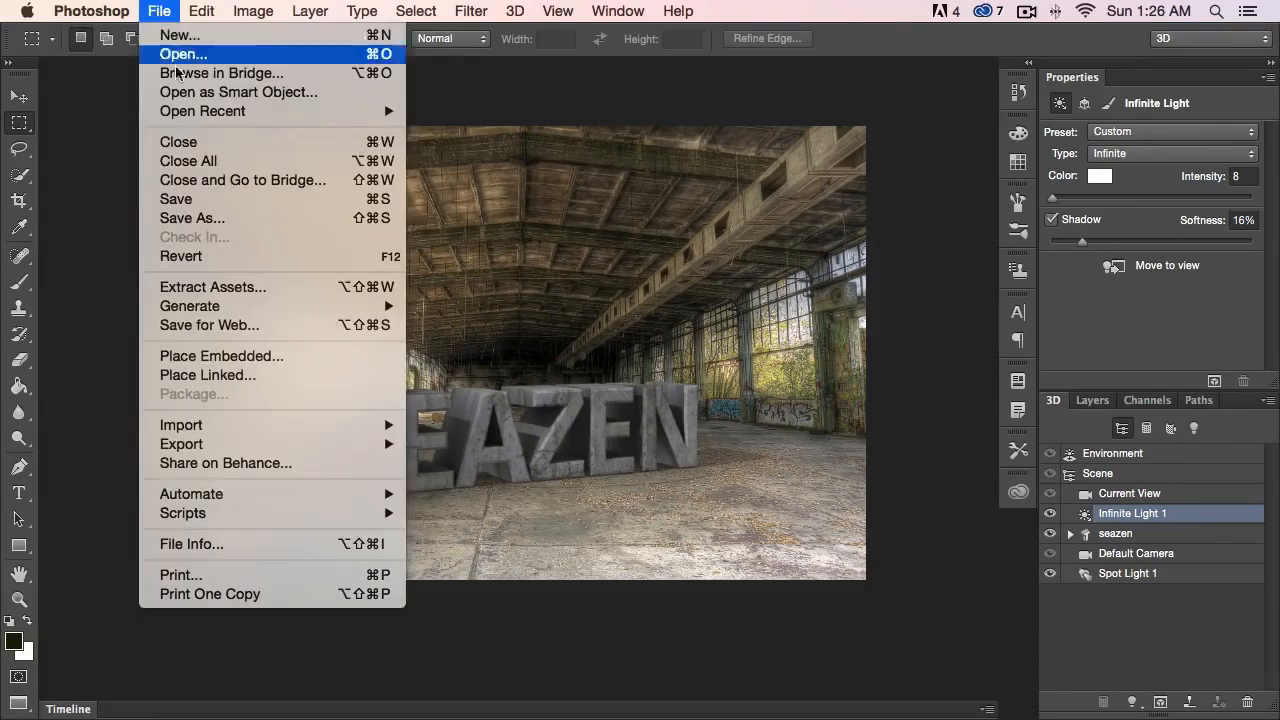
left_click(229, 214)
left_click(880, 197)
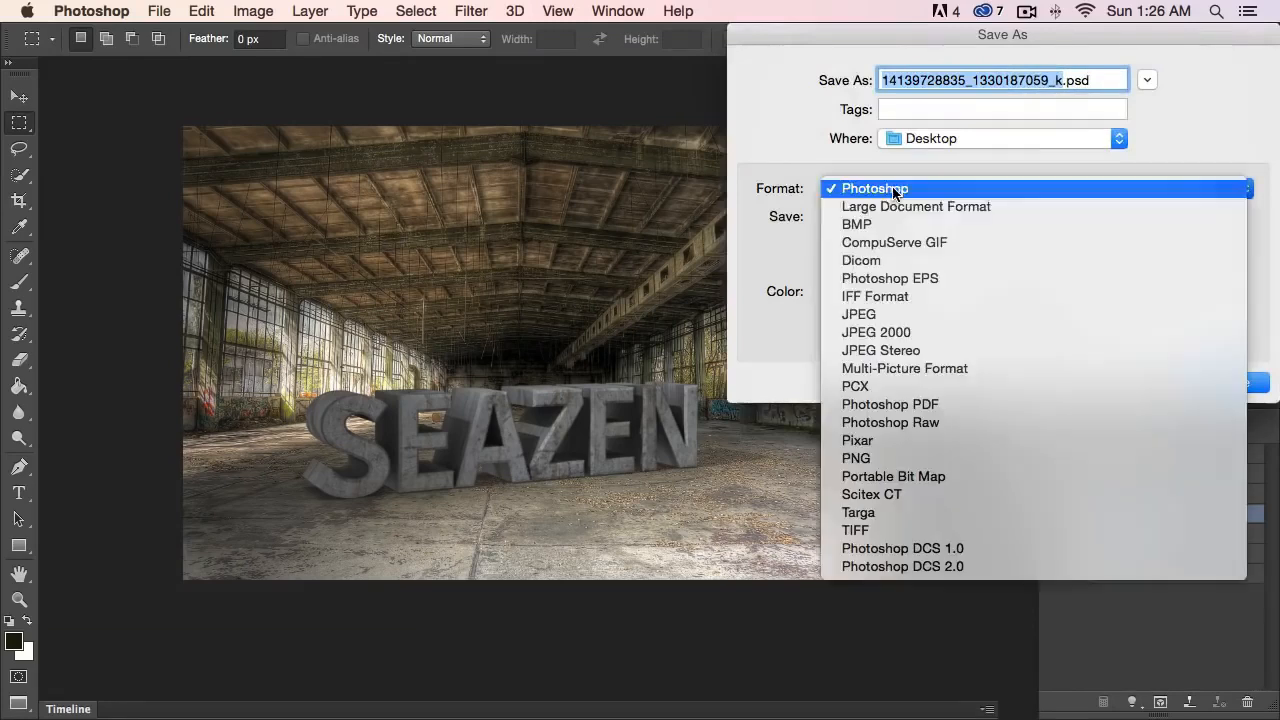
left_click(888, 314)
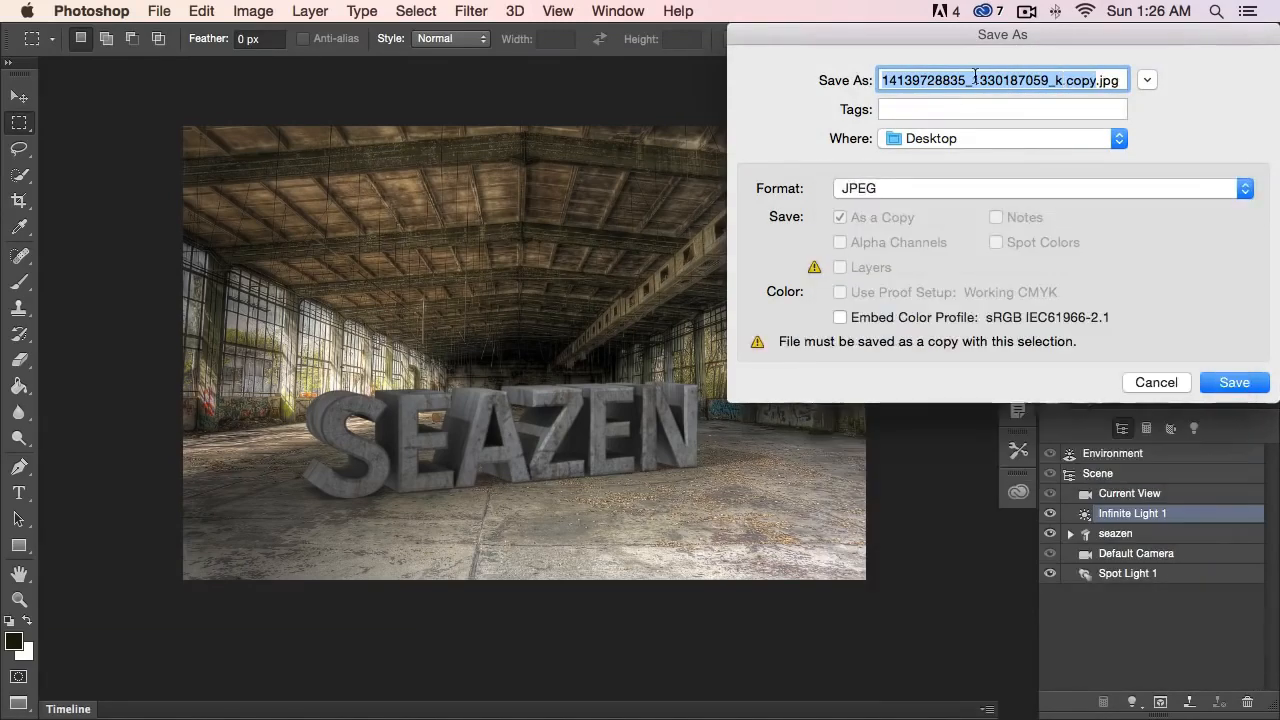
type("3d")
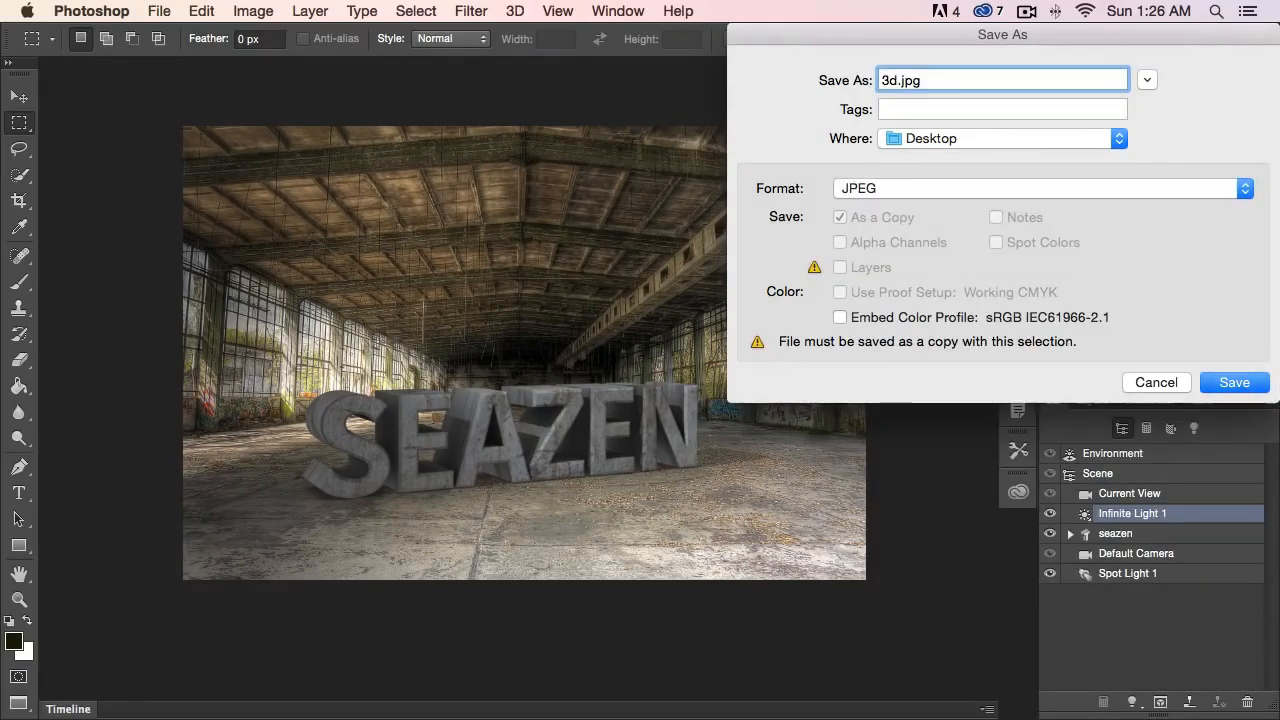
type("_text")
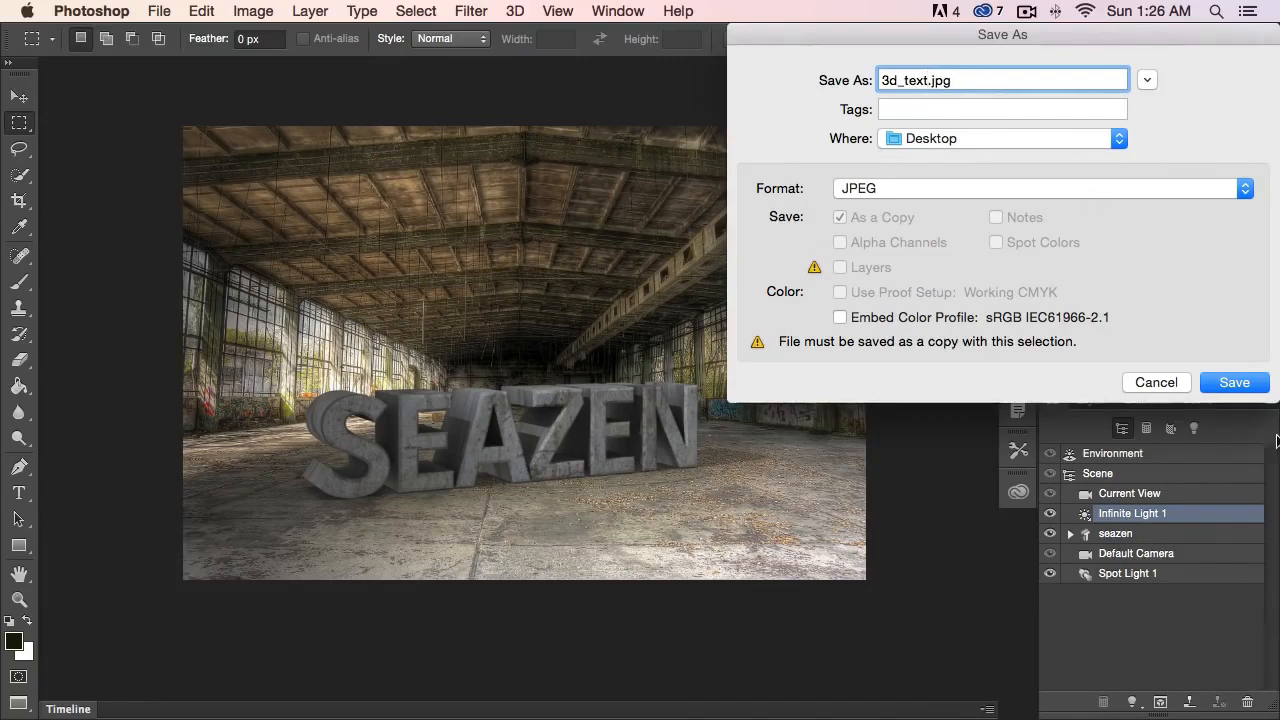
left_click(1226, 384)
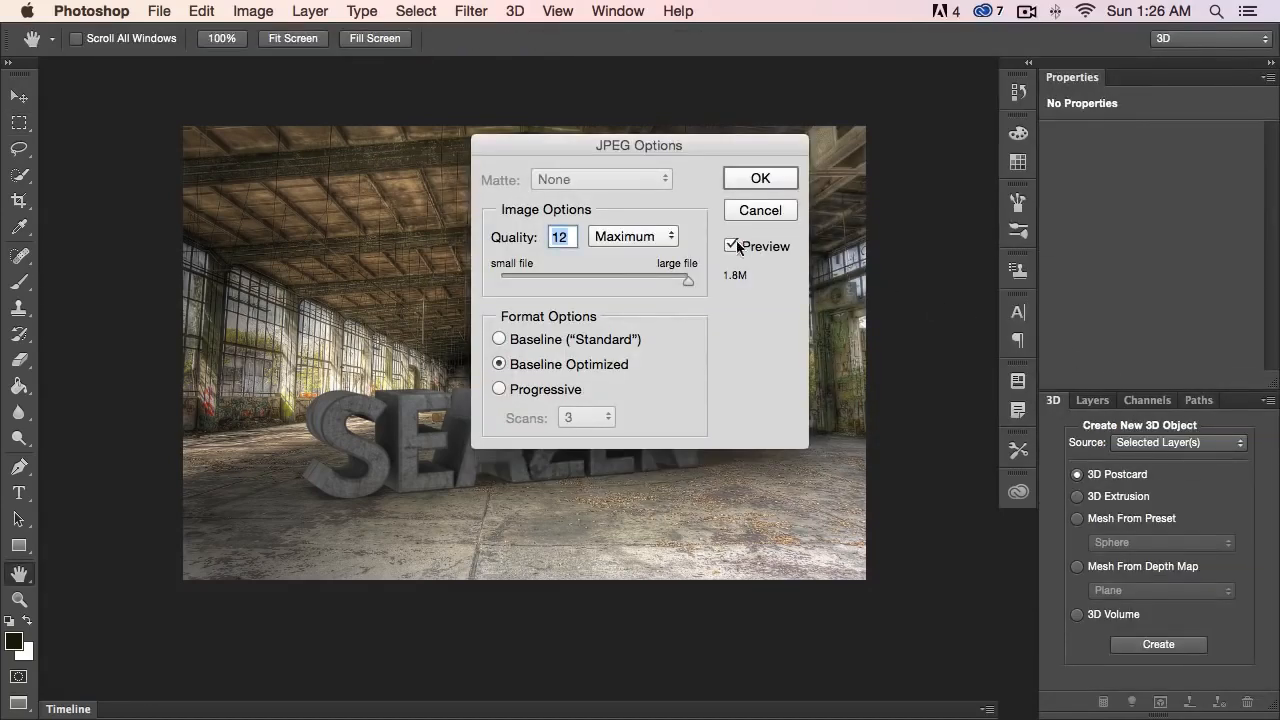
left_click(744, 184)
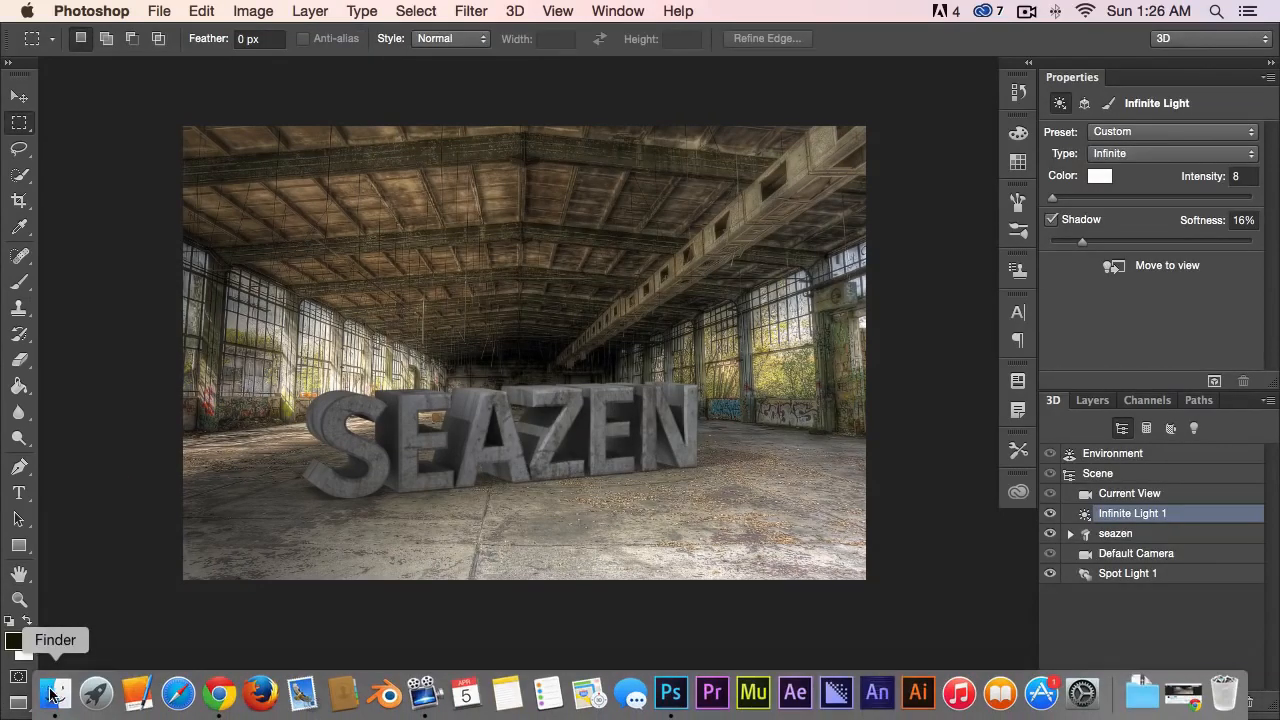
Switch to Finder, open 3d_text.jpg from the Desktop in Preview and inspect the rendered SEAZEN image
left_click(49, 688)
left_click(330, 285)
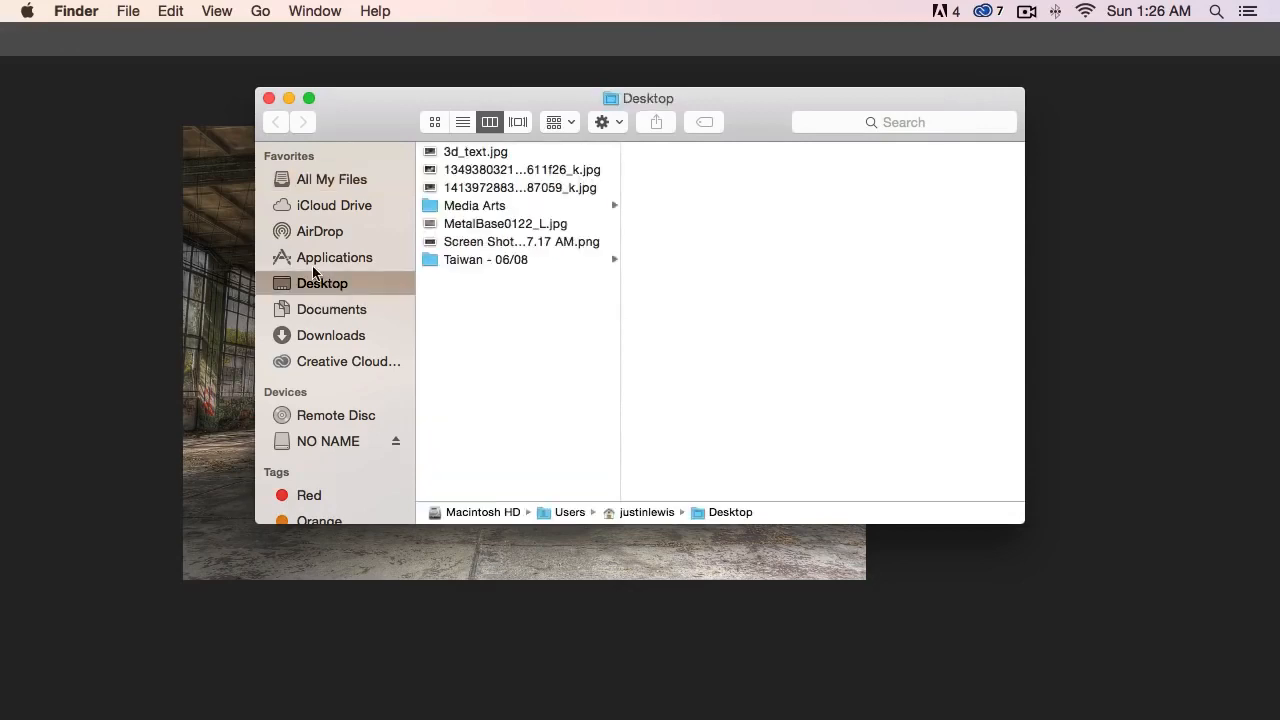
double_click(458, 151)
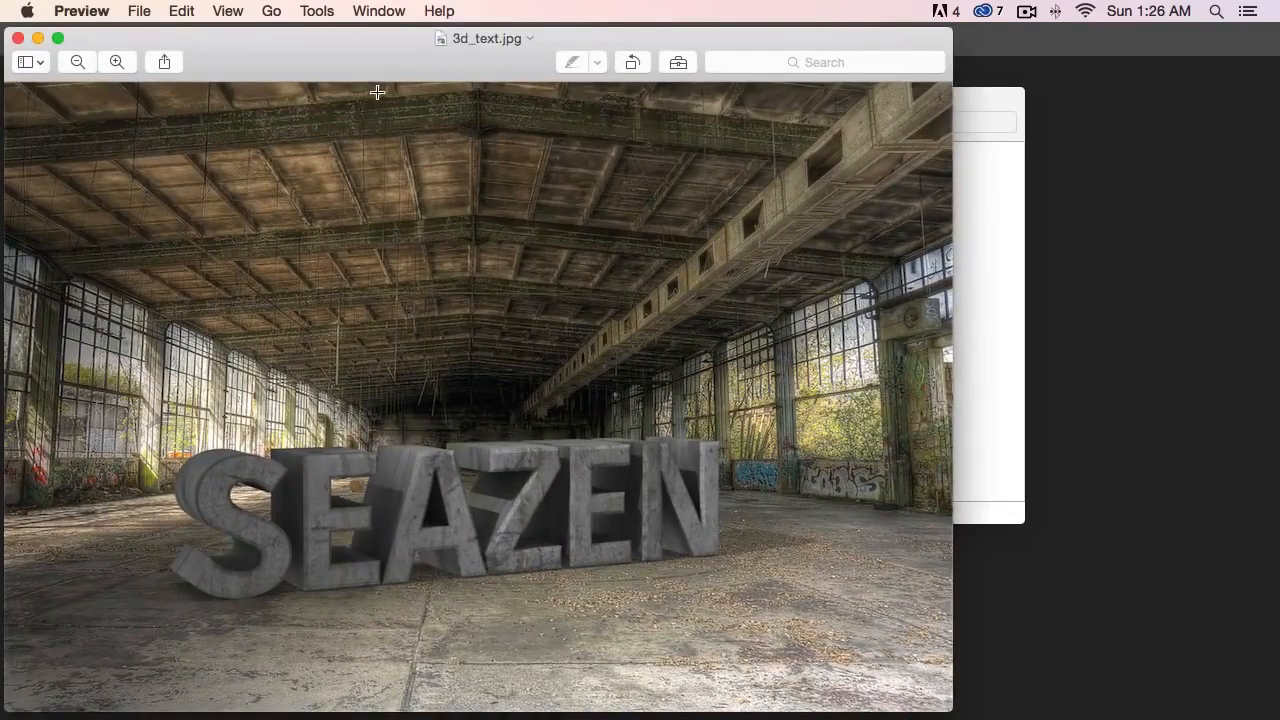
left_click_drag(358, 47, 448, 22)
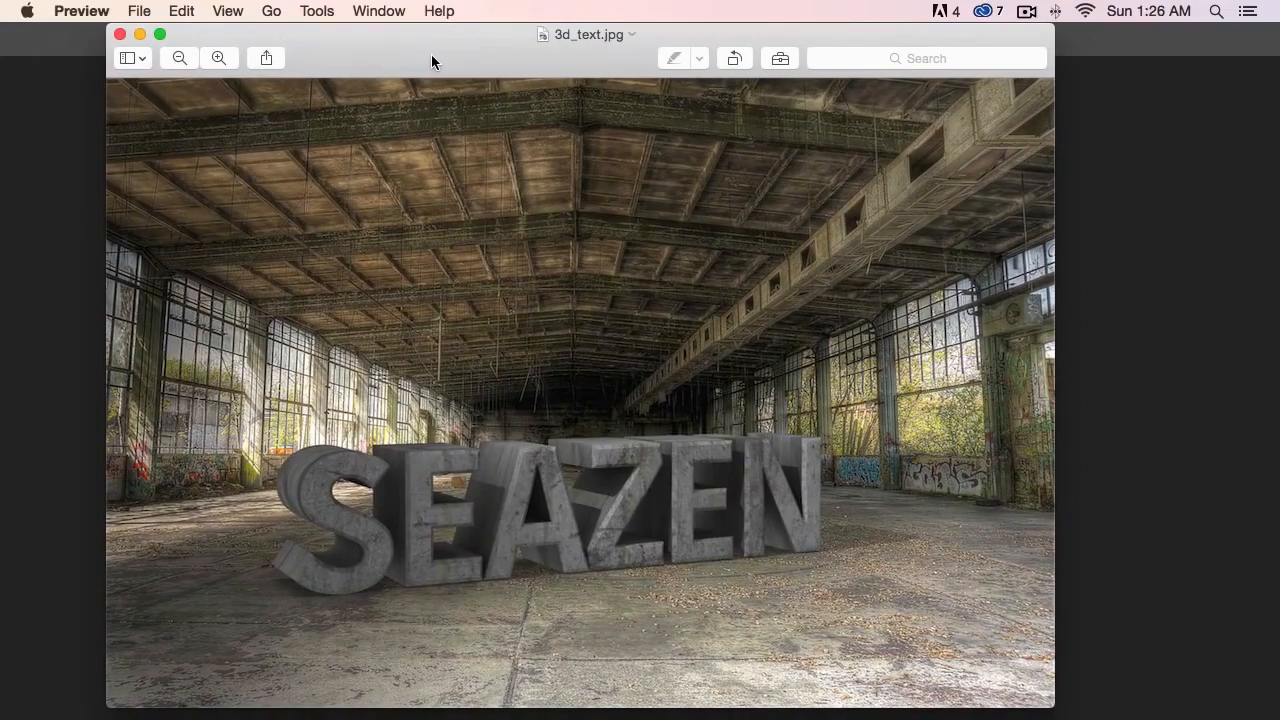